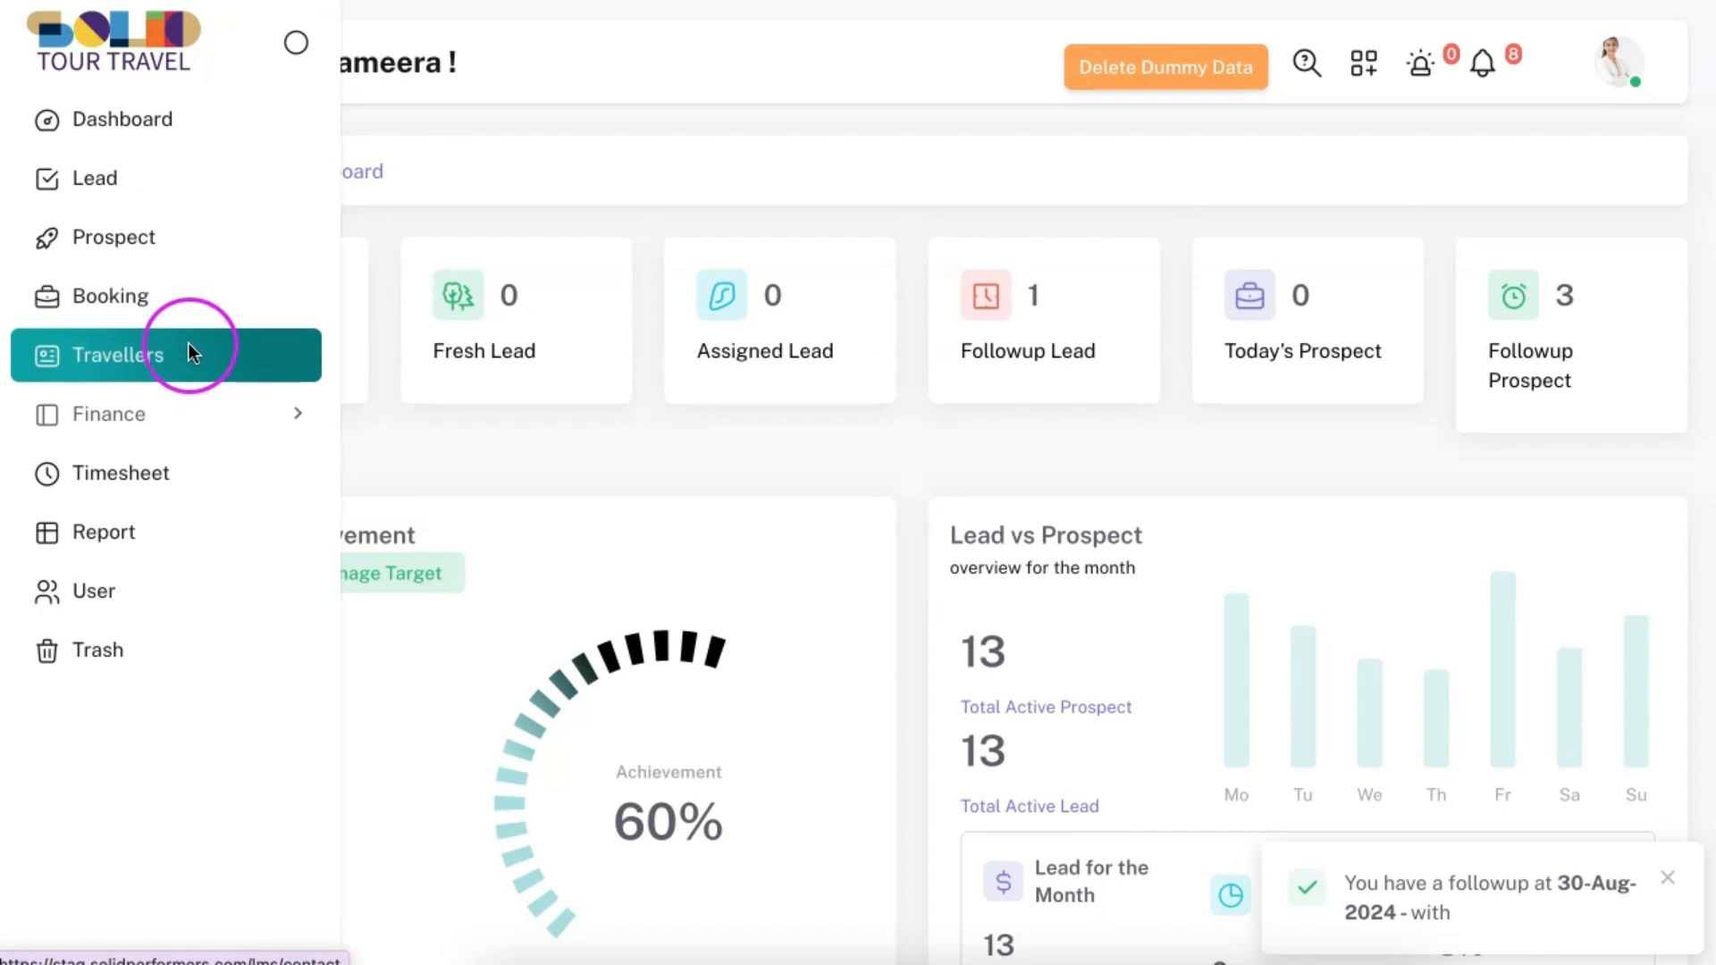
- Browse the Finance, Report and User modules of the CRM
click(218, 409)
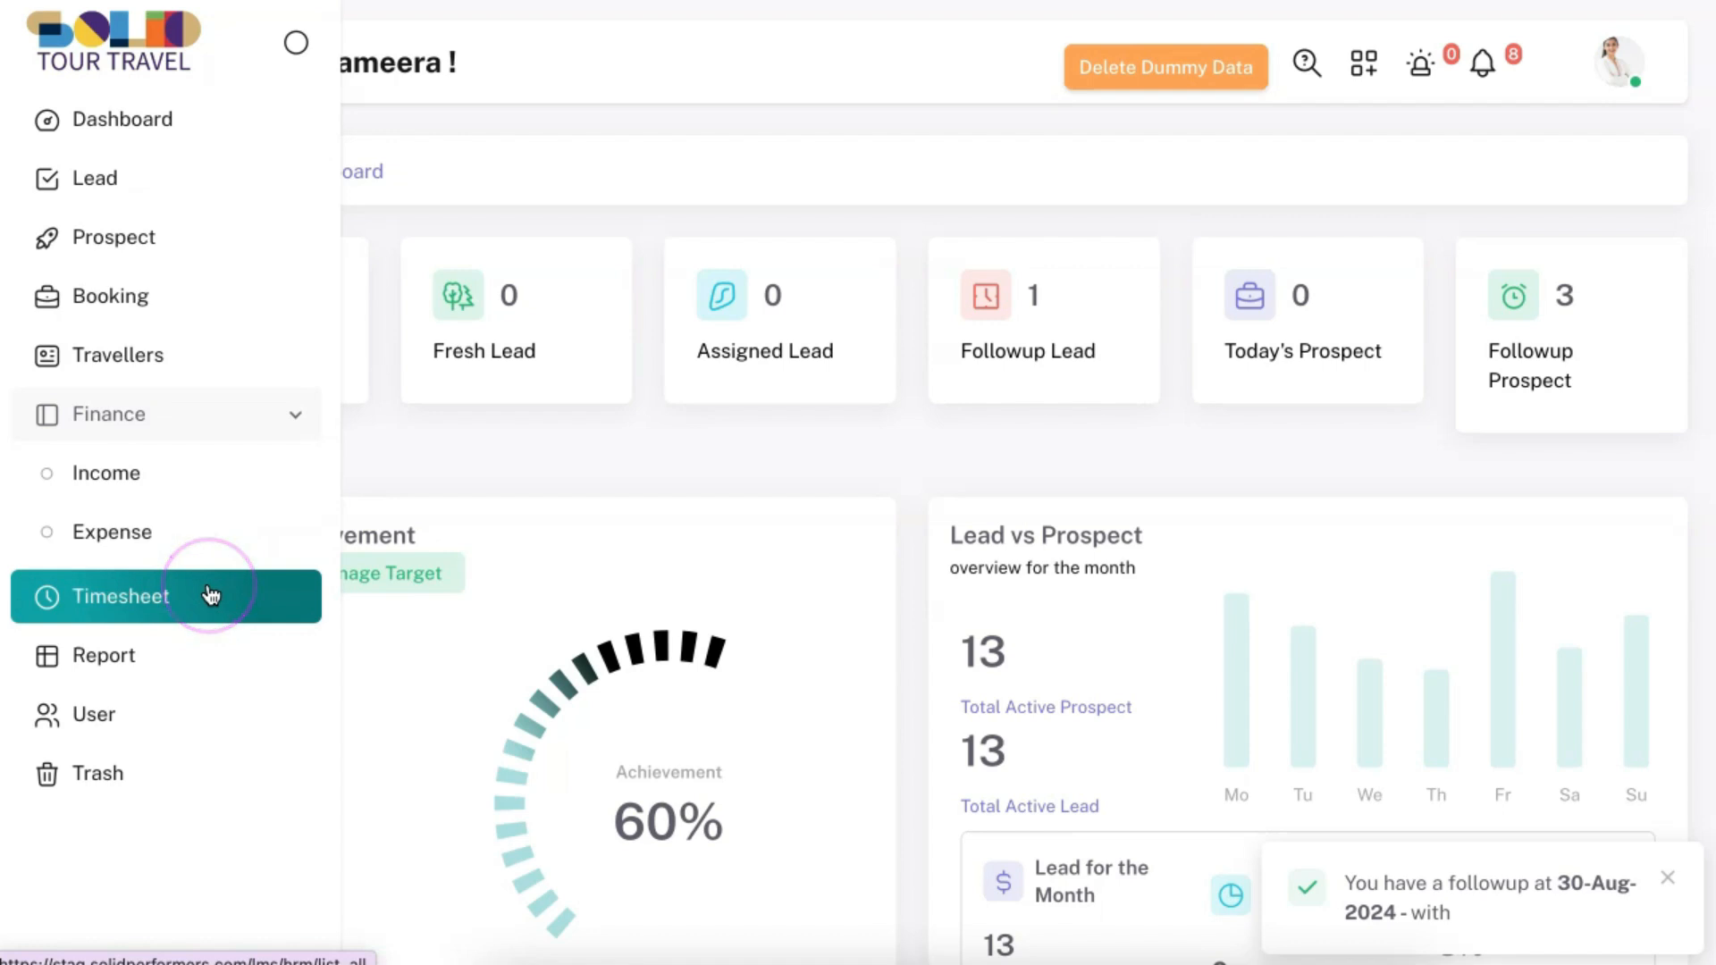
click(187, 658)
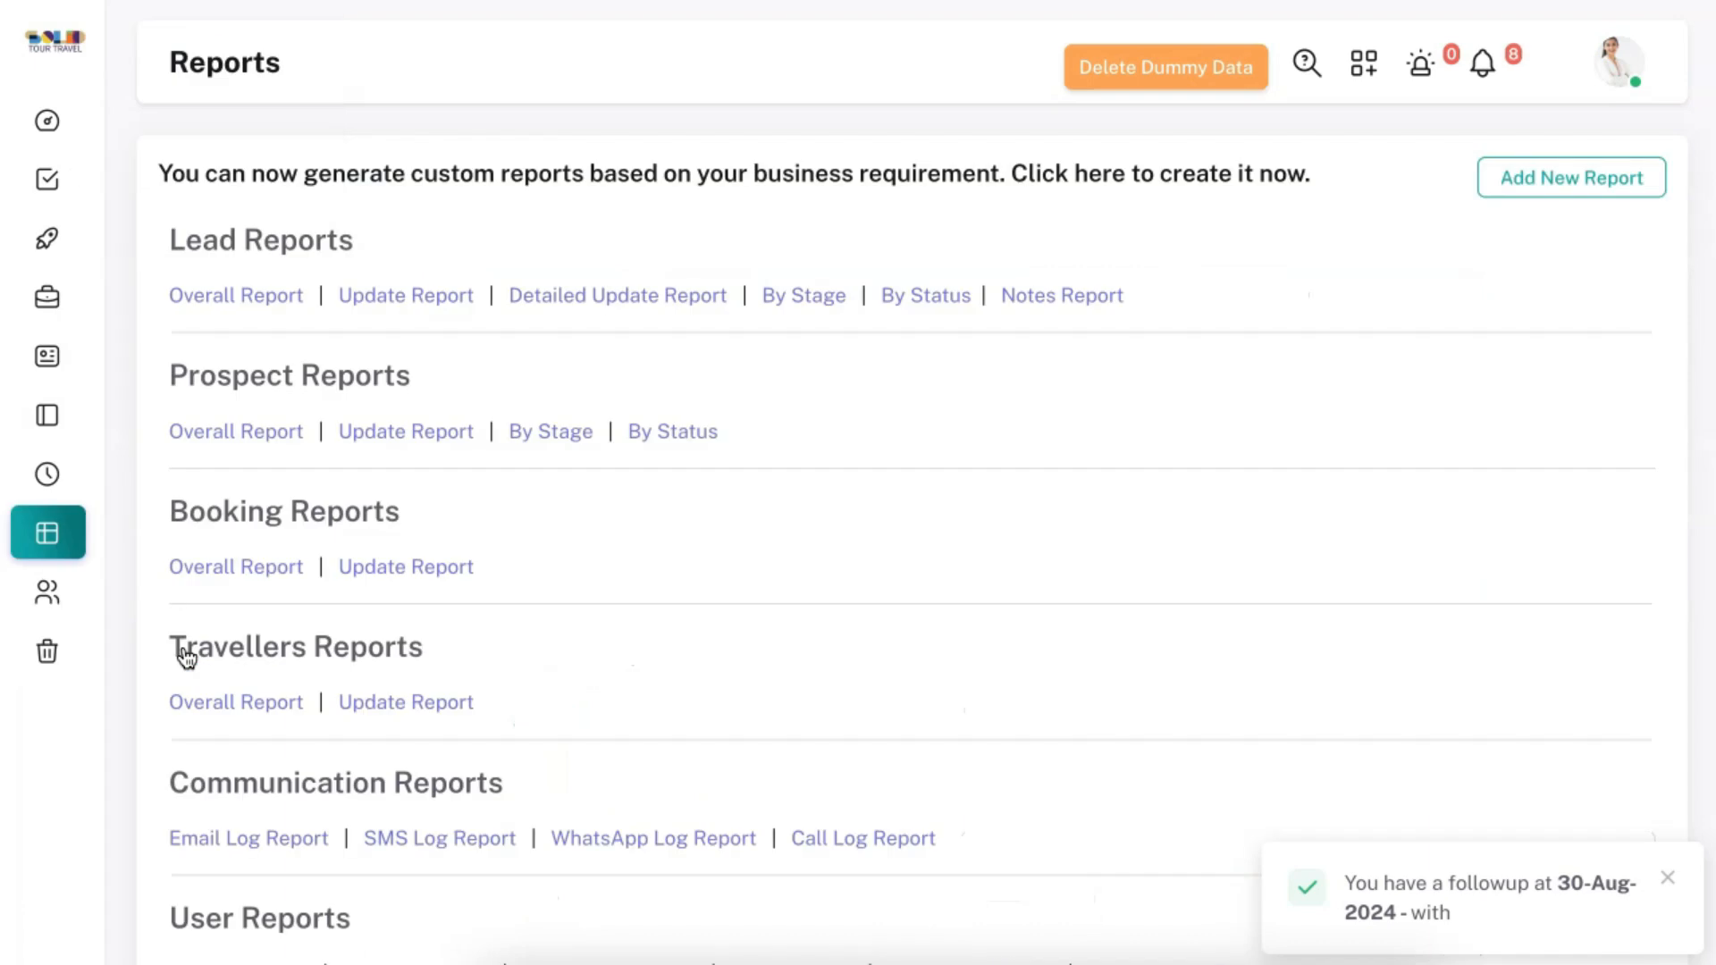
click(50, 596)
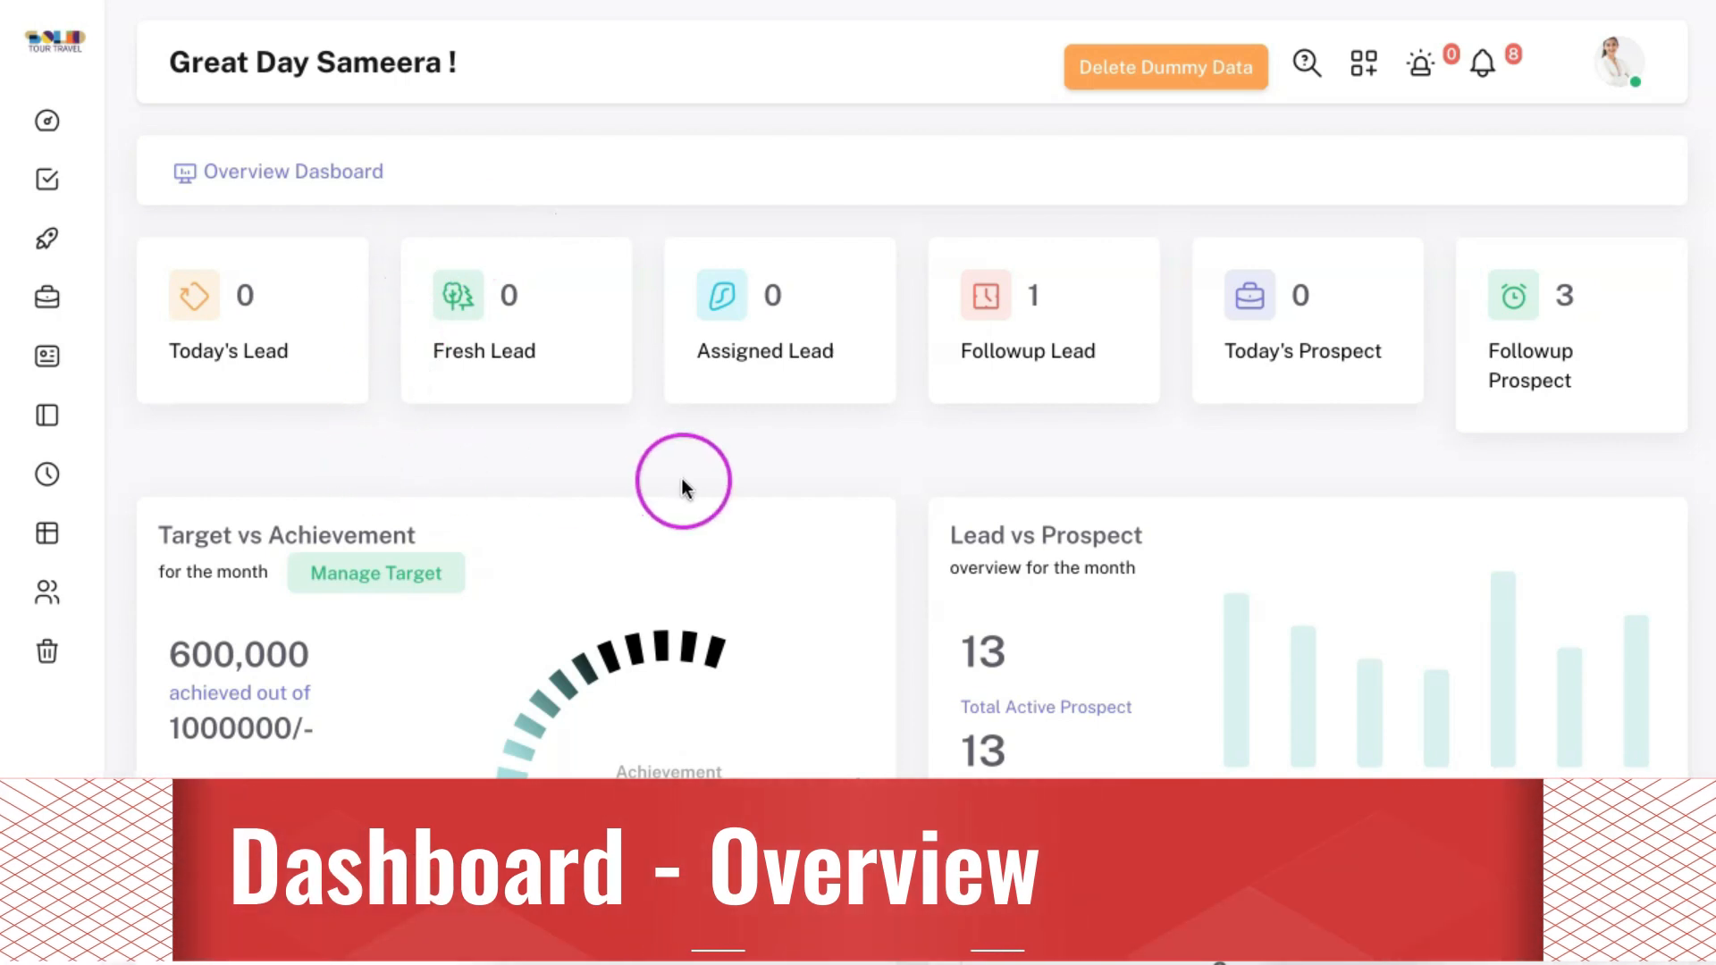
- Examine the overview dashboard from the lead and prospect counters down to the Payment Received and Deal Pipeline charts
scroll(682, 486, down, 1)
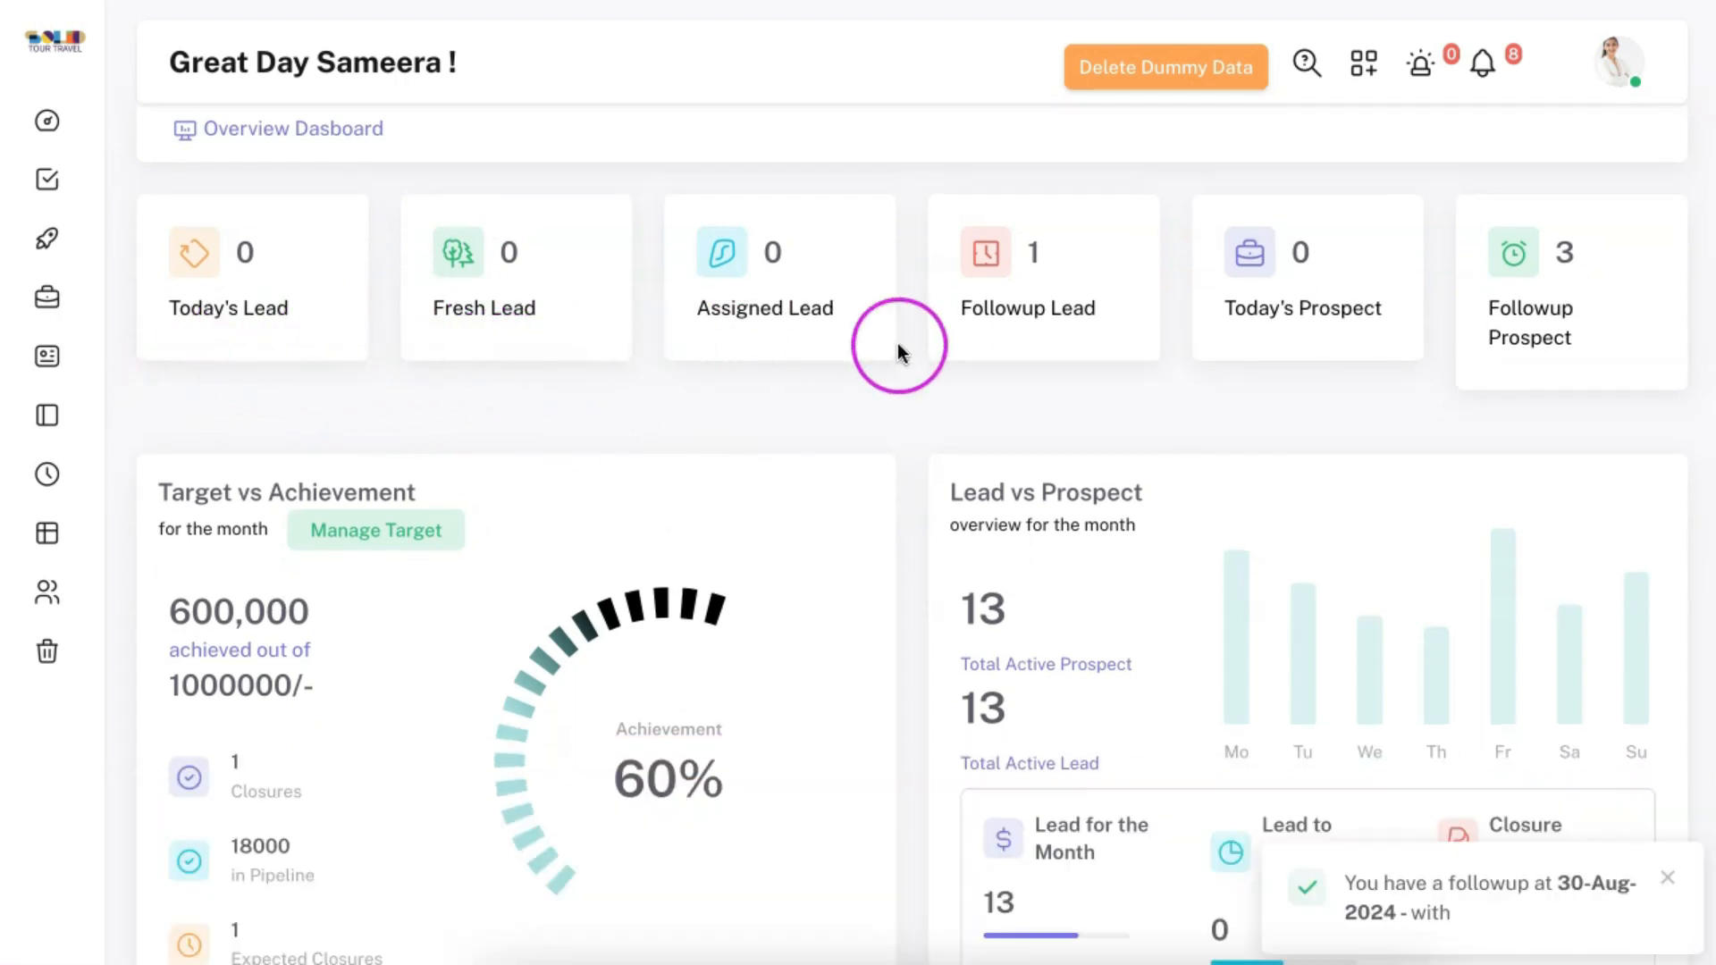
scroll(1042, 362, down, 3)
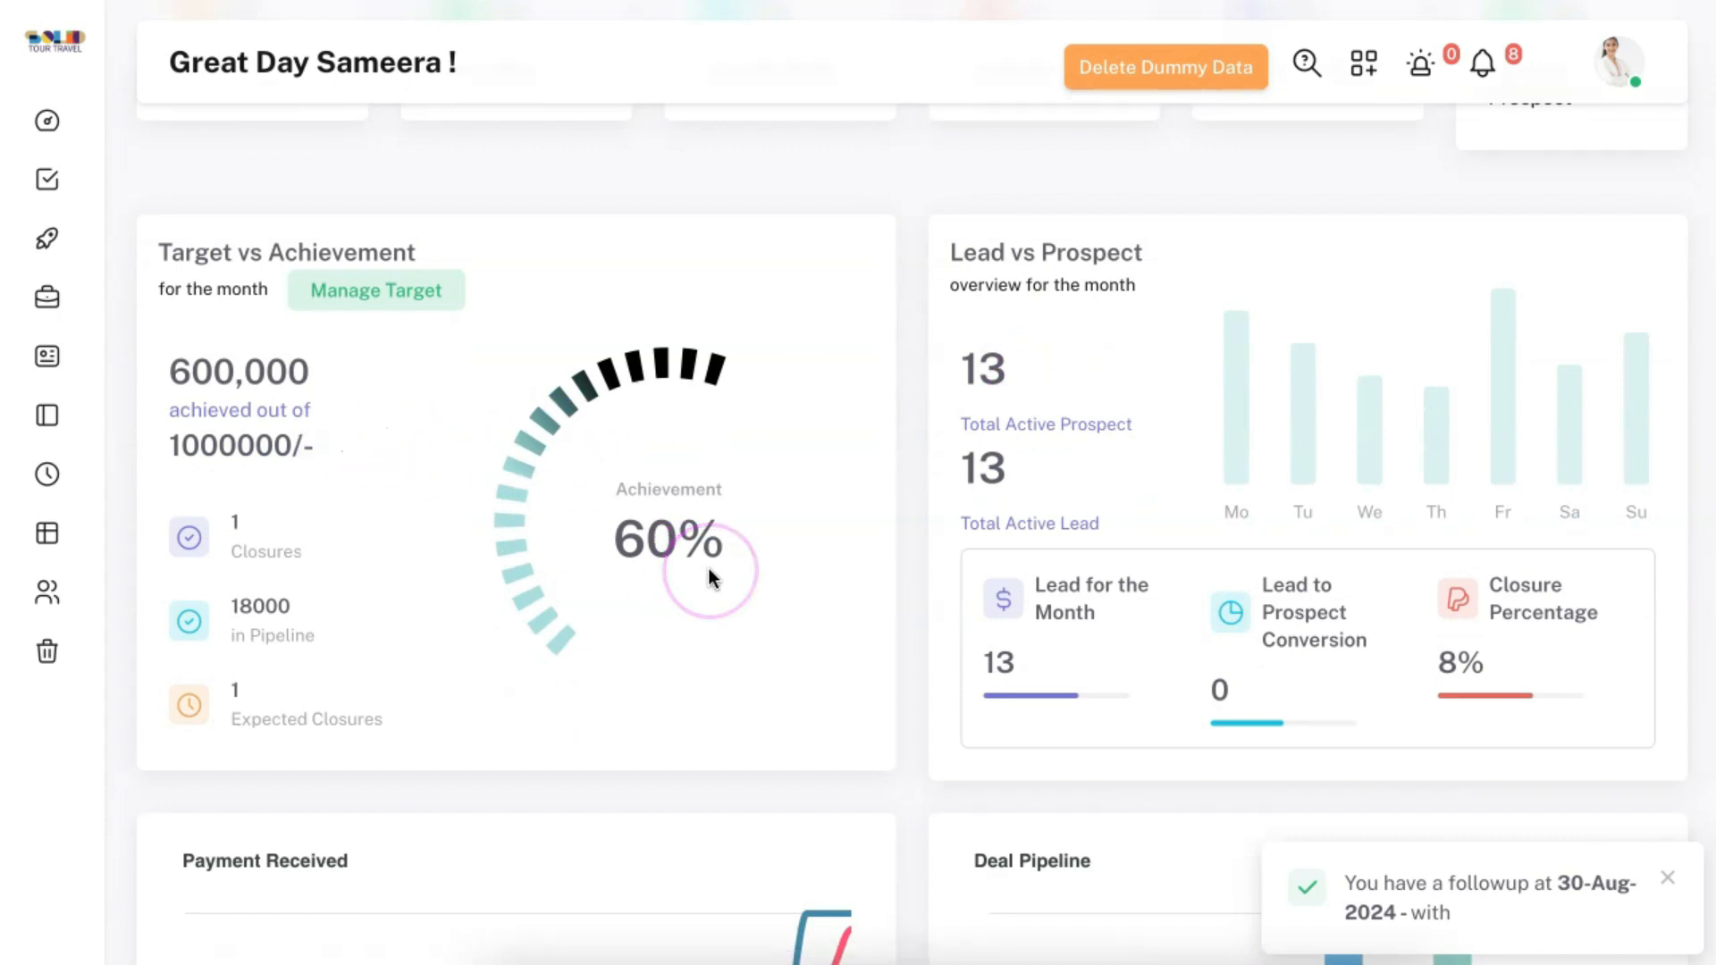
scroll(710, 567, down, 5)
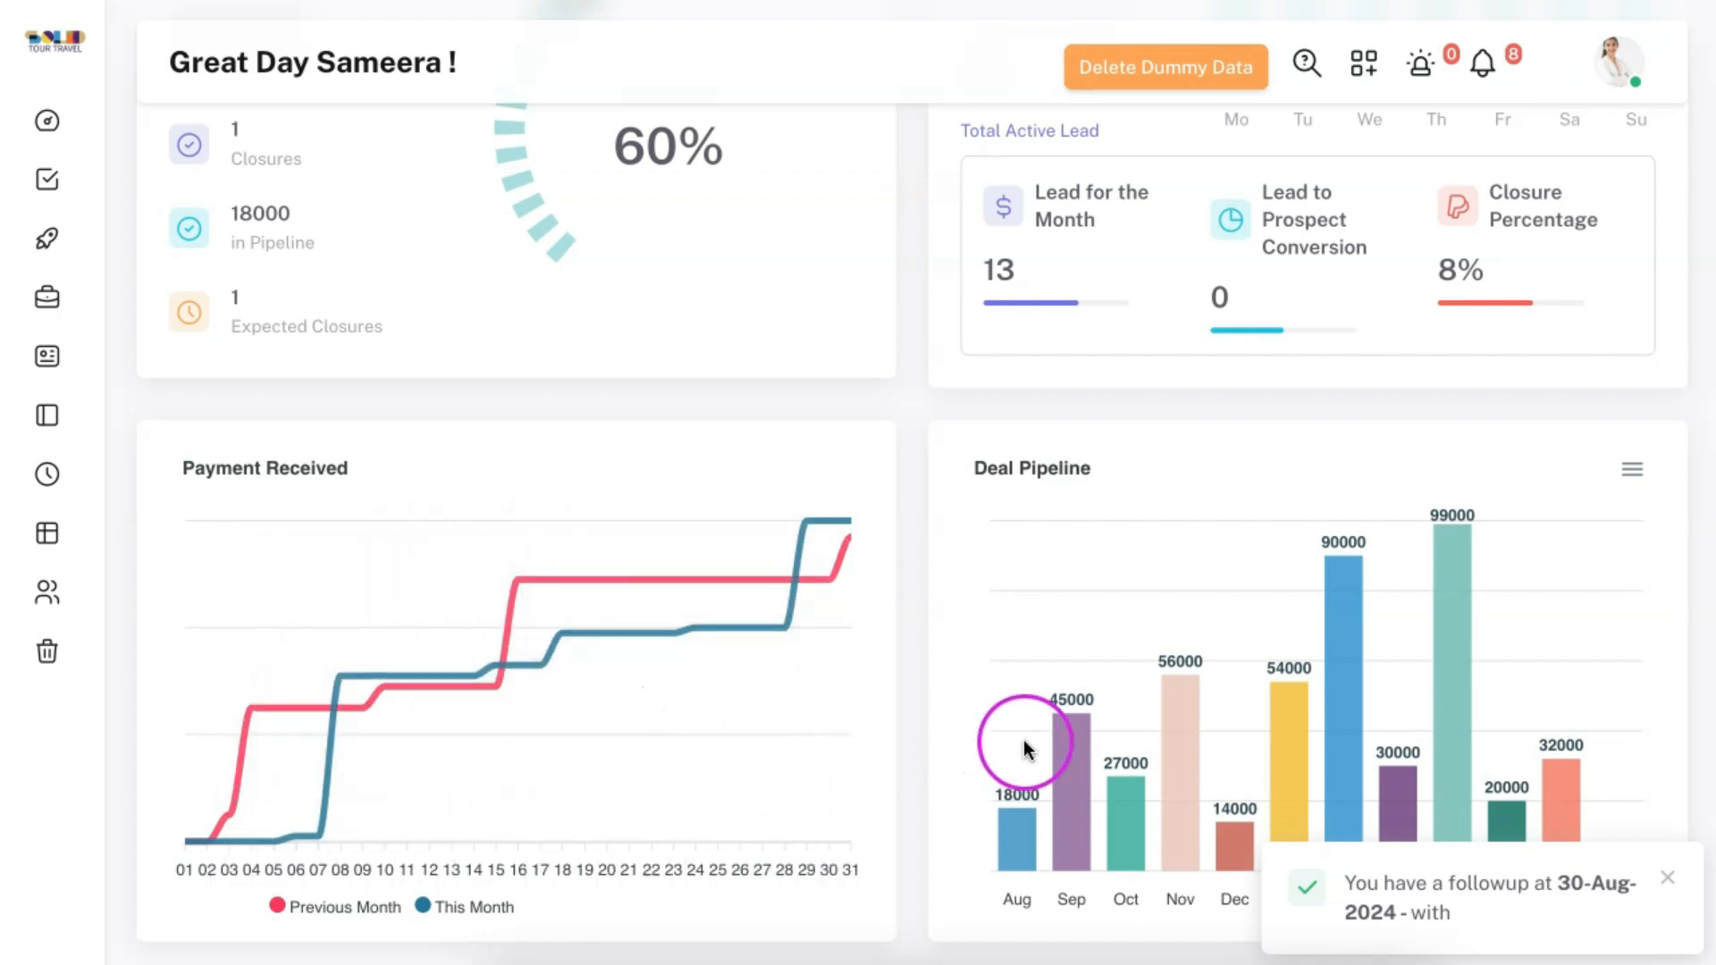
scroll(1241, 636, down, 2)
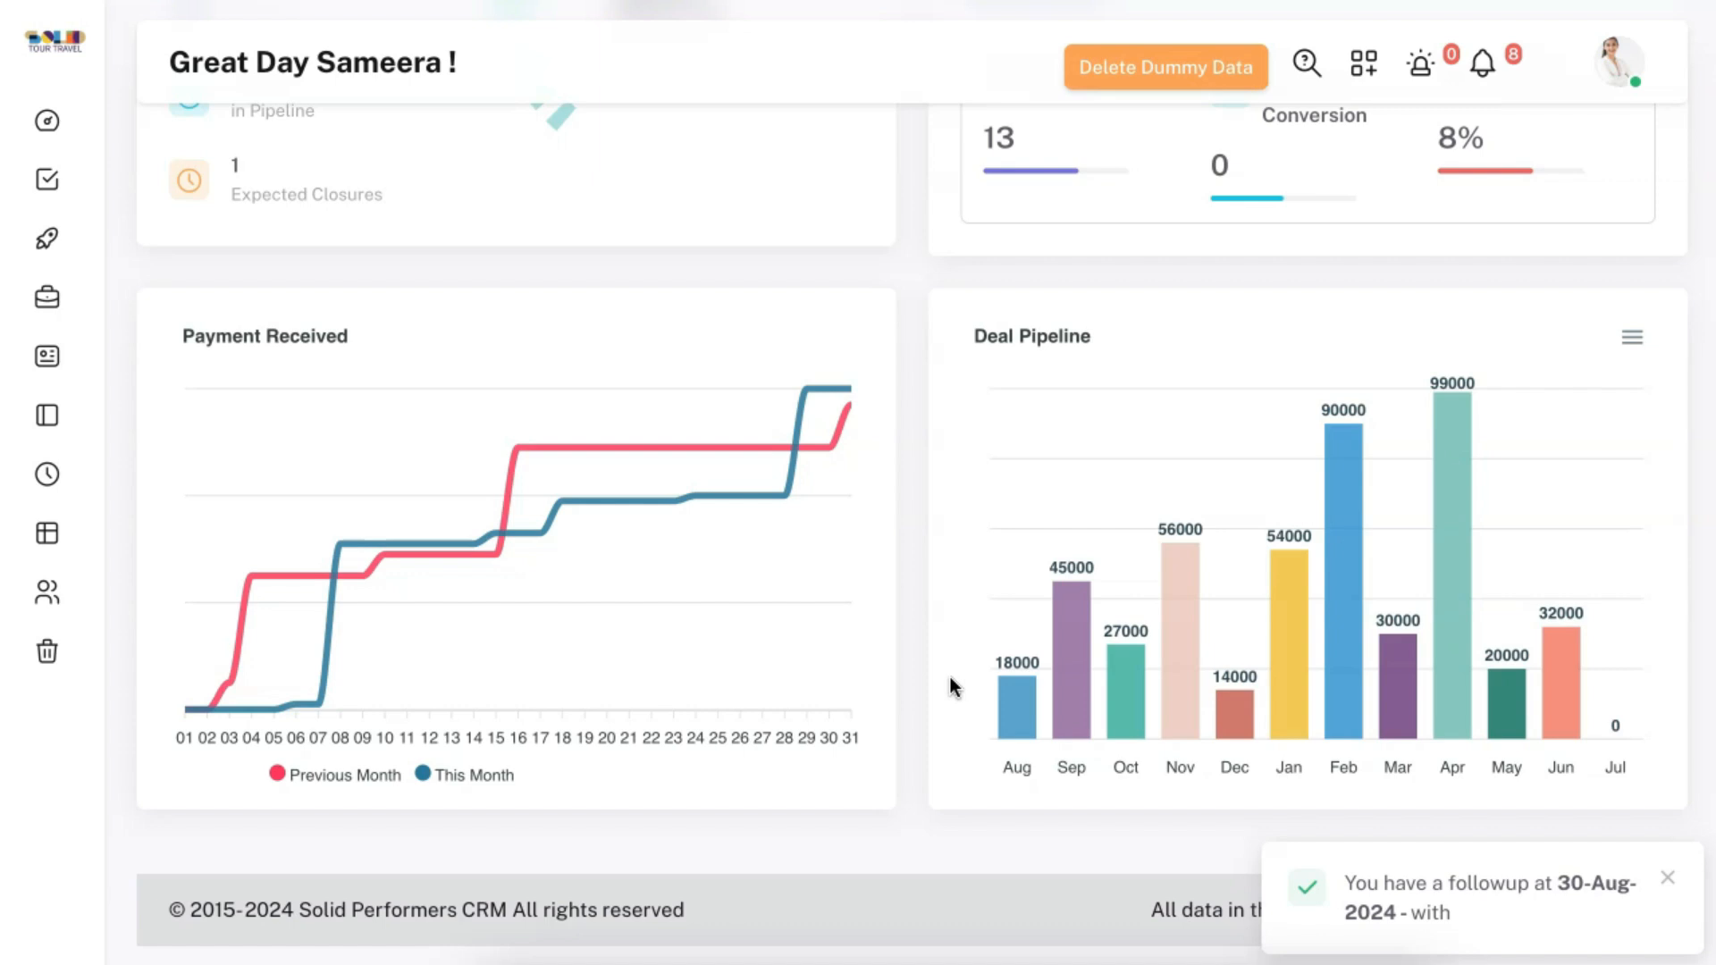
- Open the lead list and look through its records
click(90, 197)
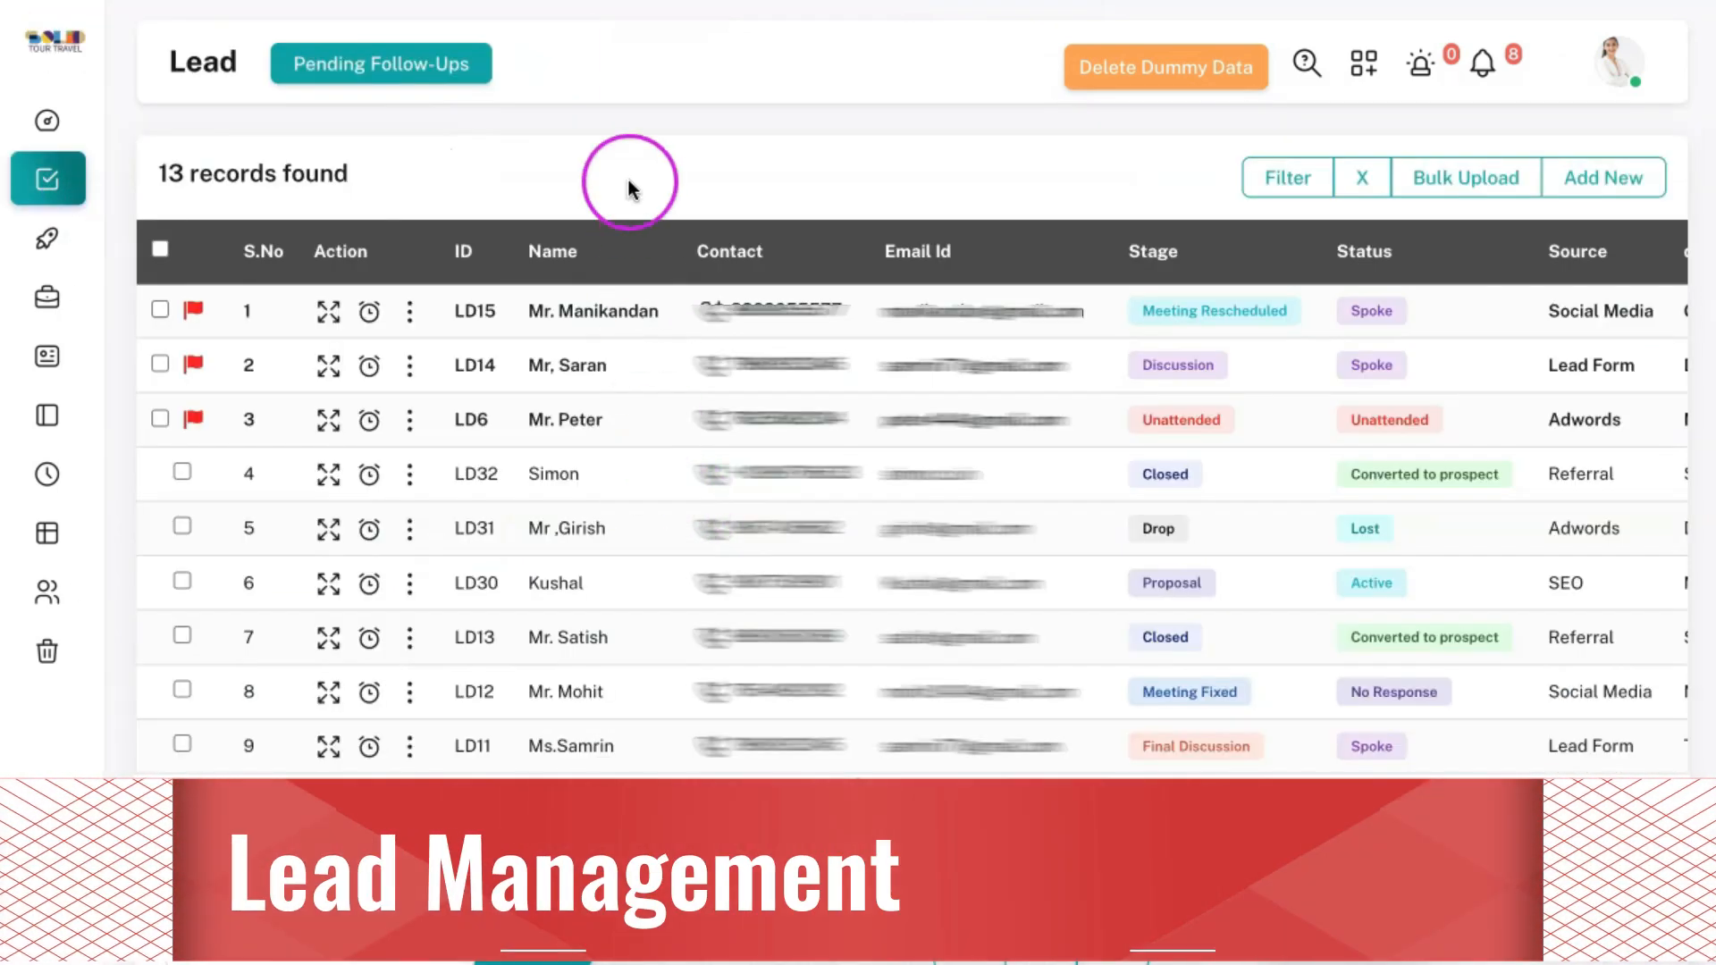
scroll(713, 491, down, 3)
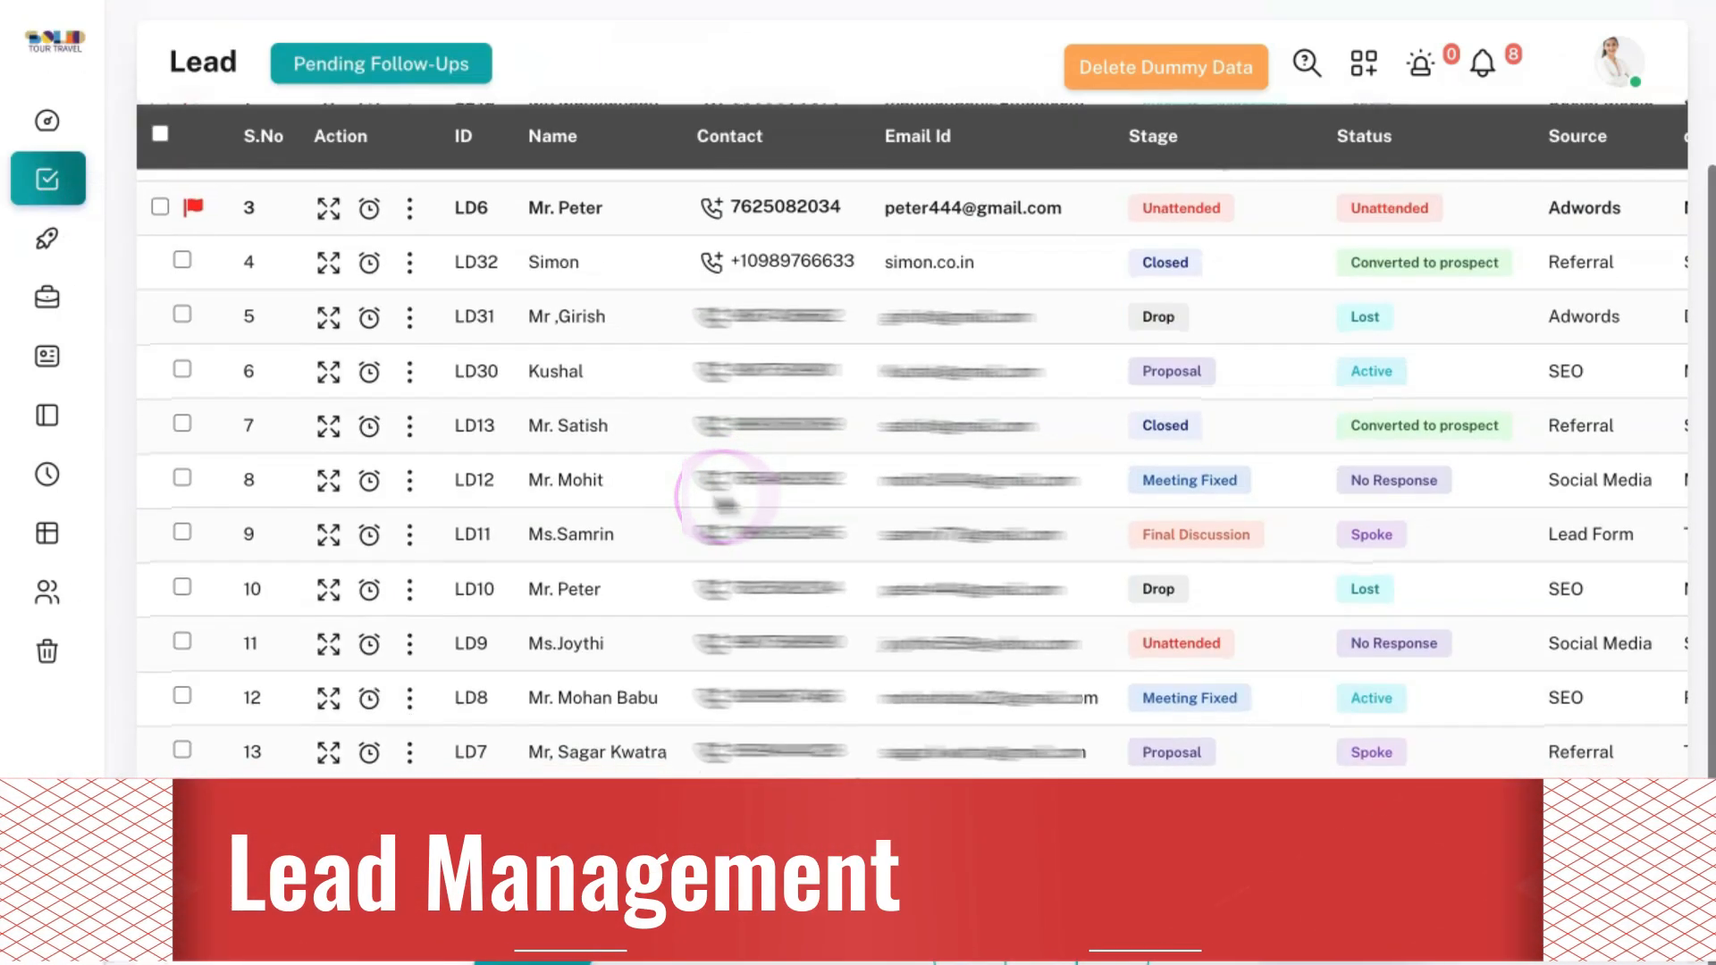
scroll(724, 500, up, 3)
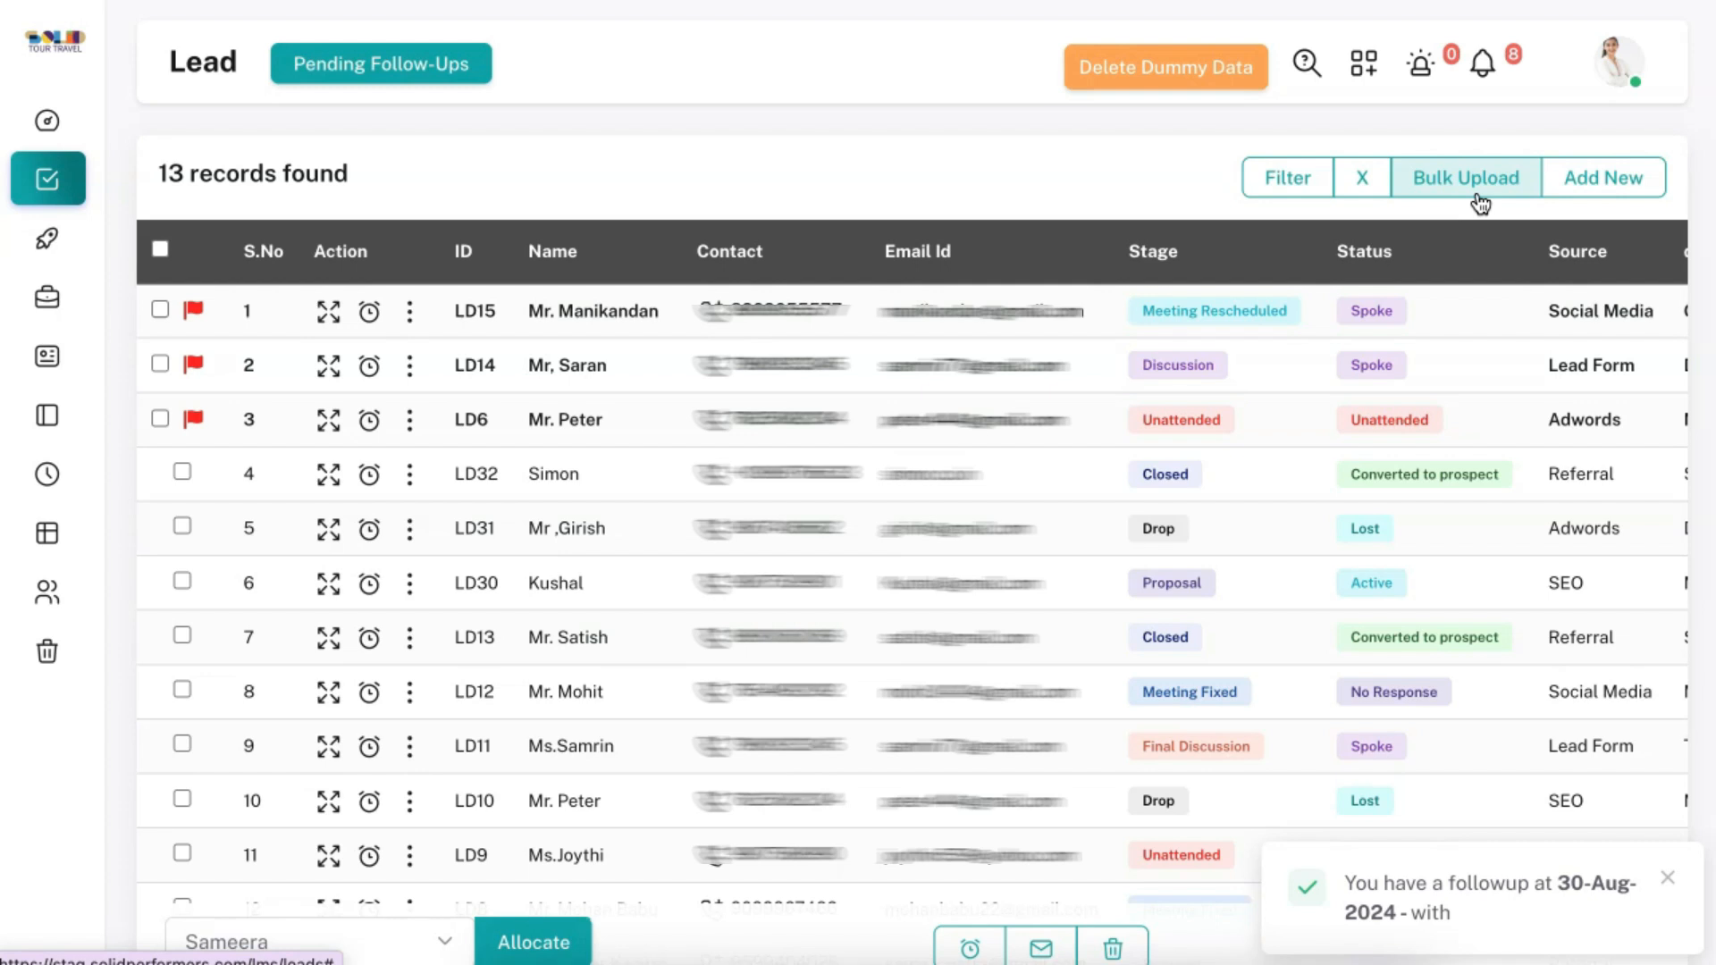
- Open the form for a new lead and examine its fields, including the stage and status options
click(1581, 201)
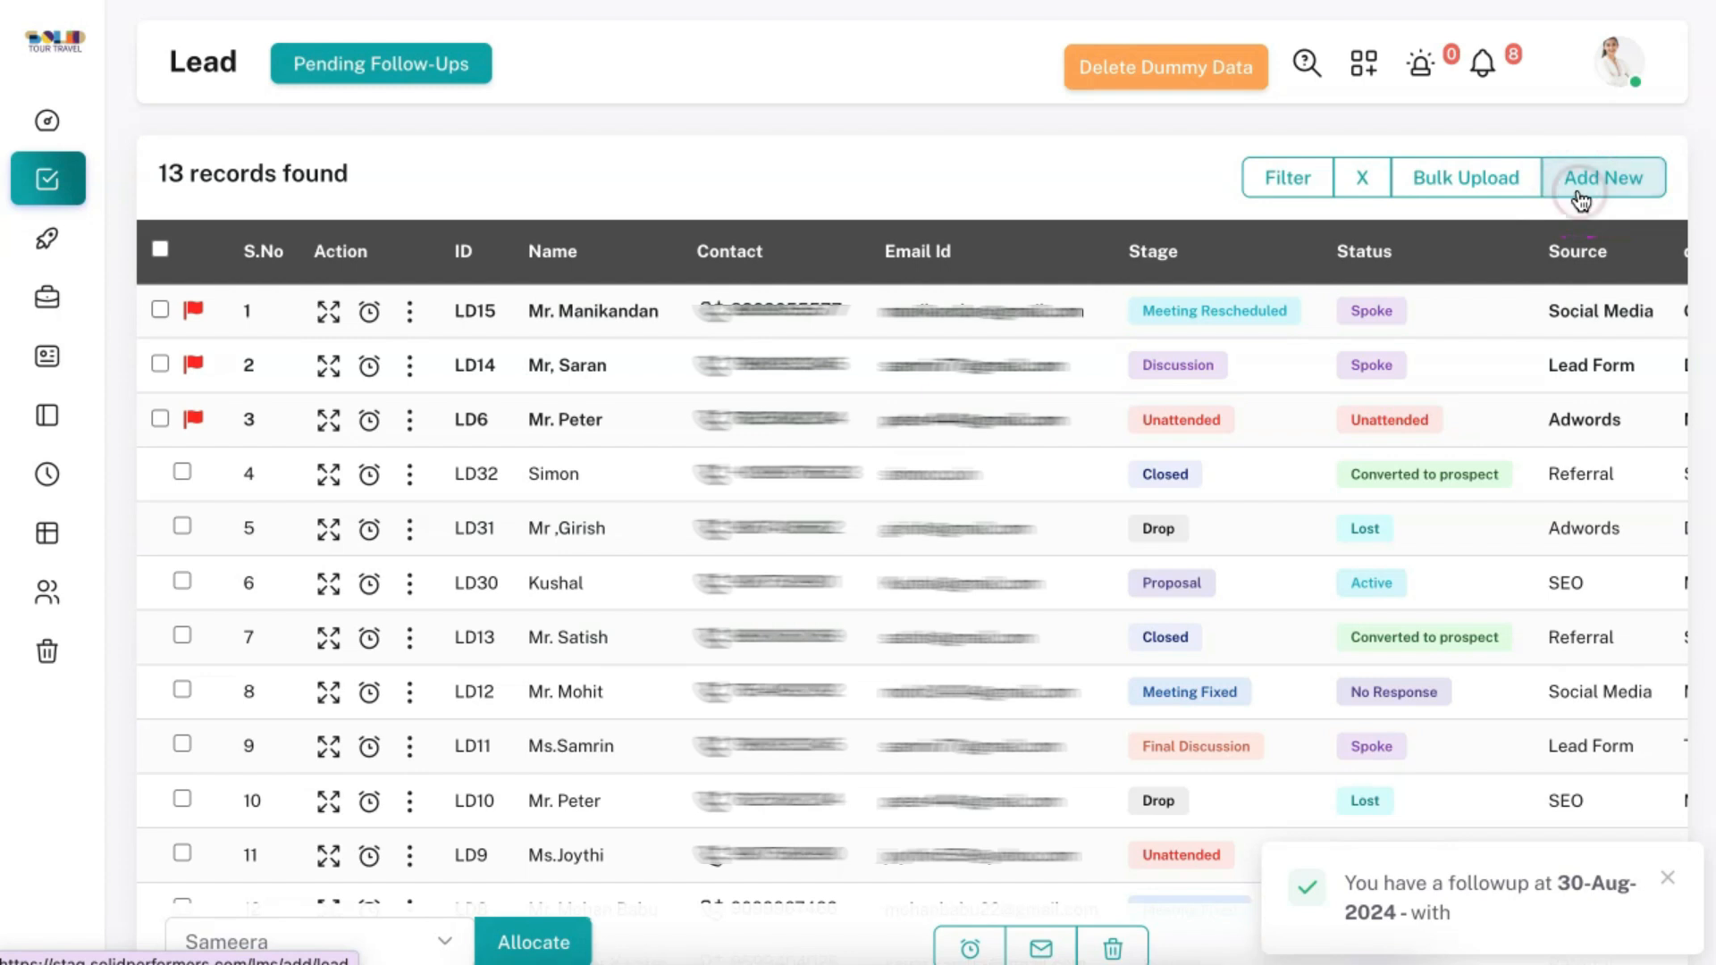
scroll(1001, 525, down, 2)
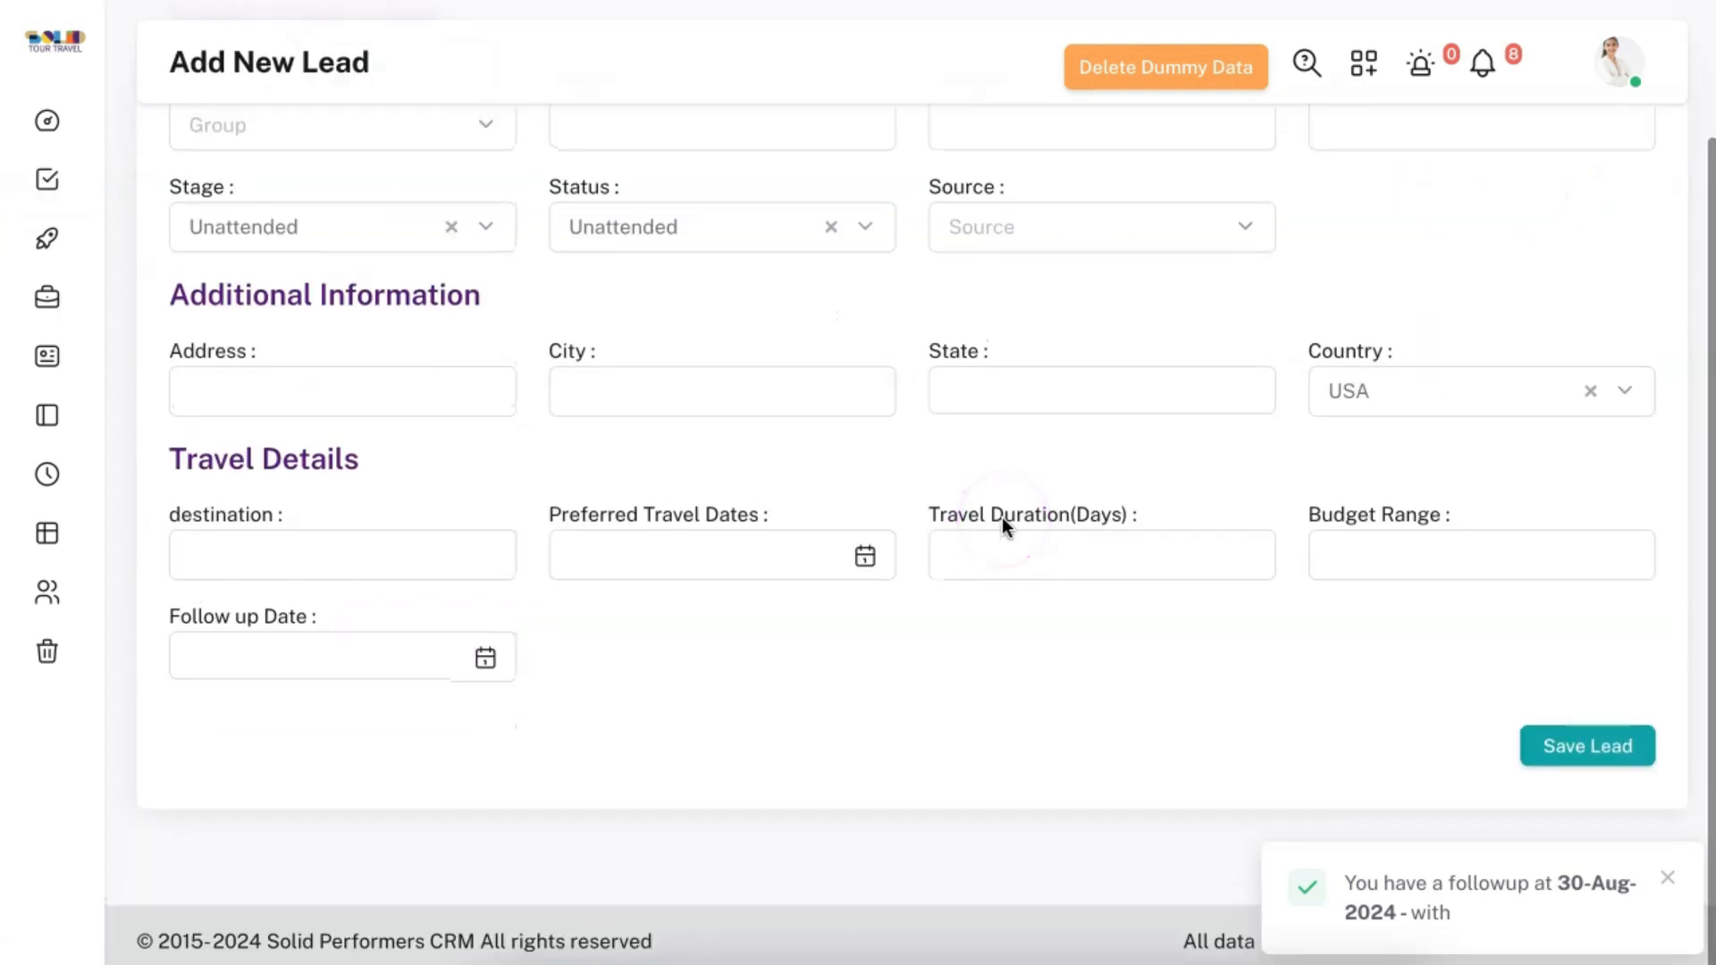
scroll(993, 508, up, 2)
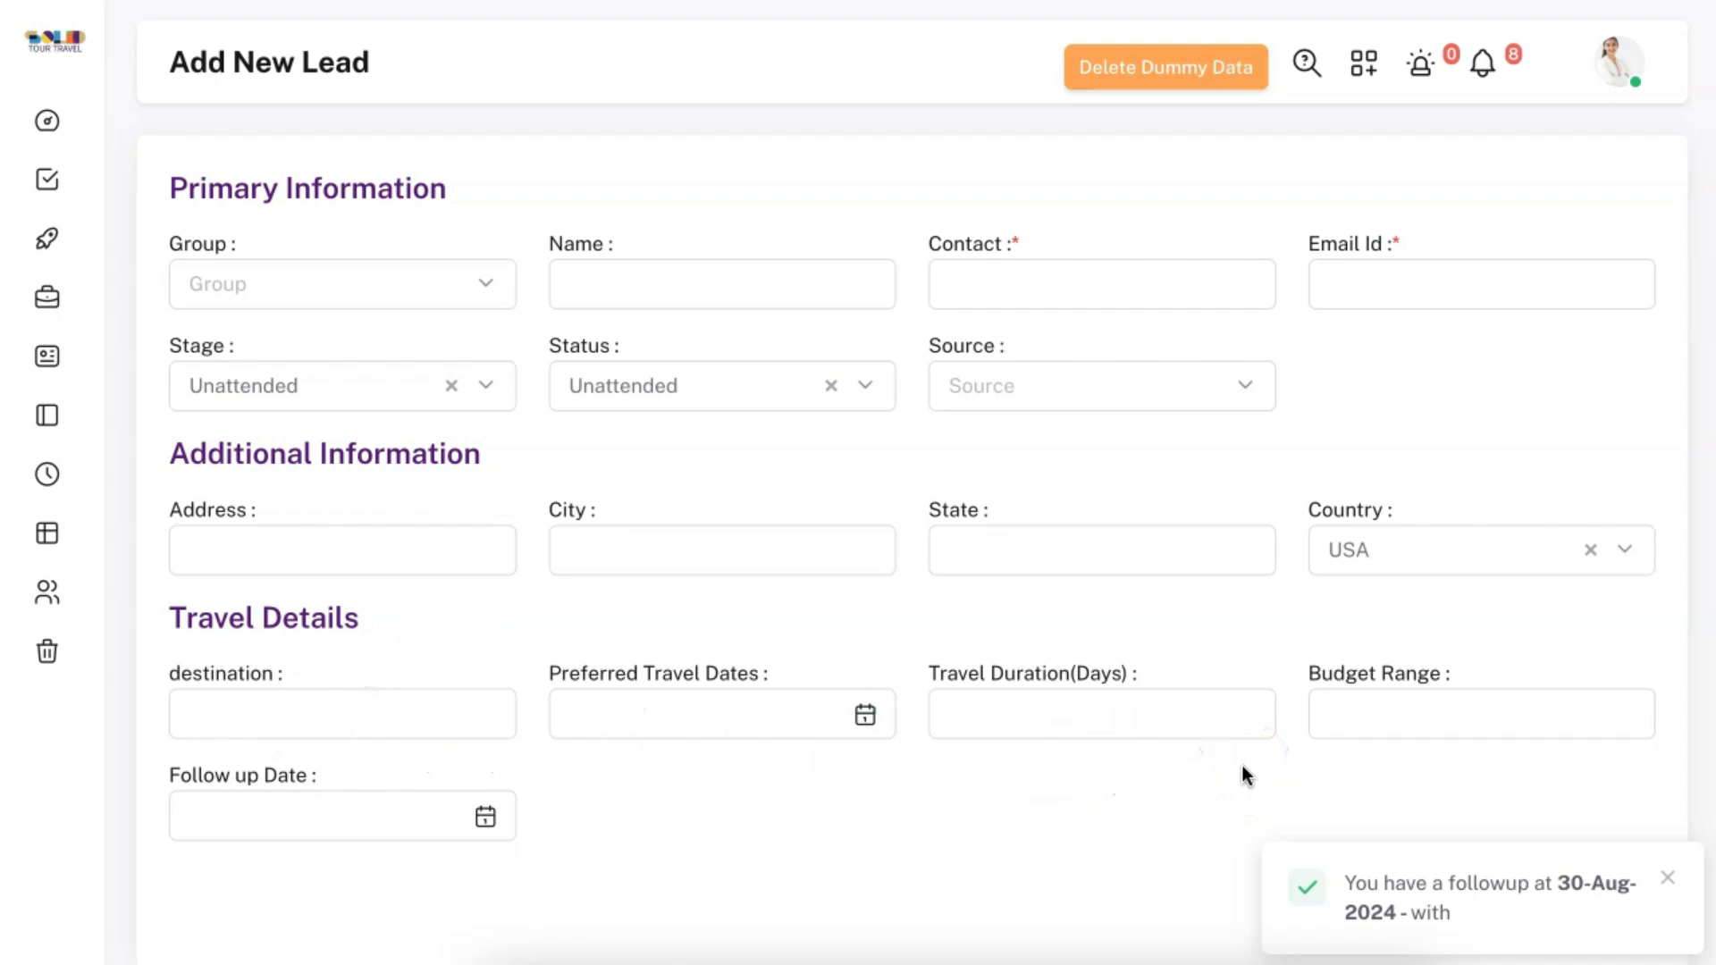
click(364, 394)
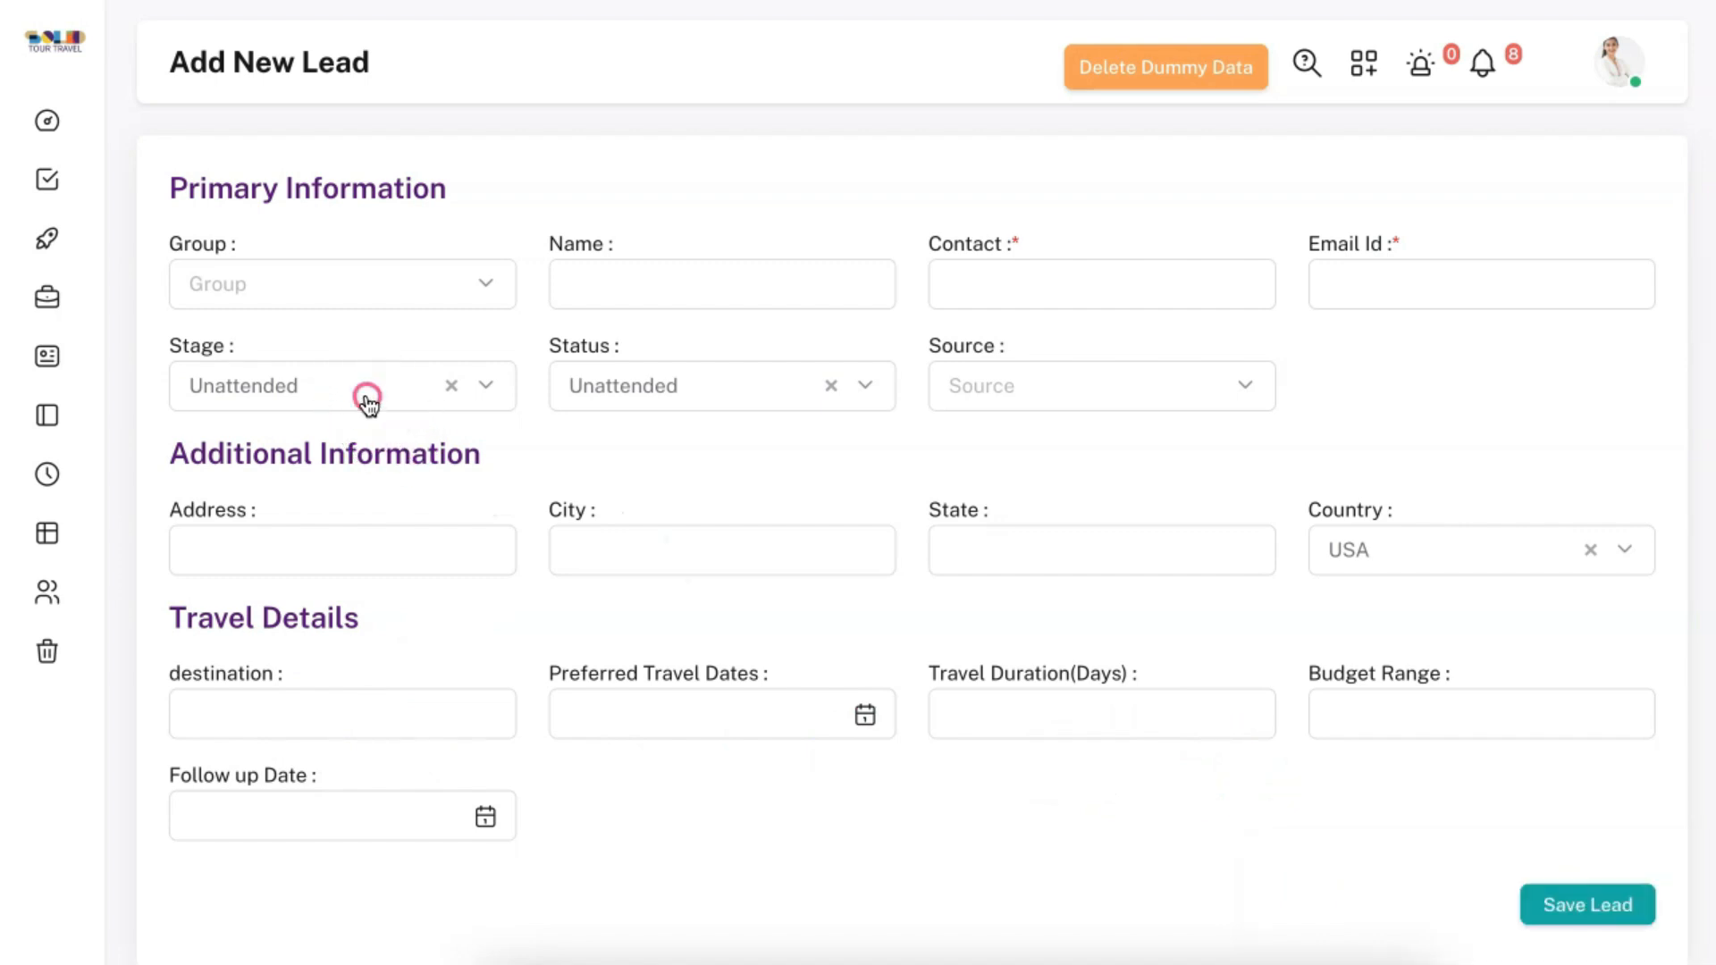
click(643, 396)
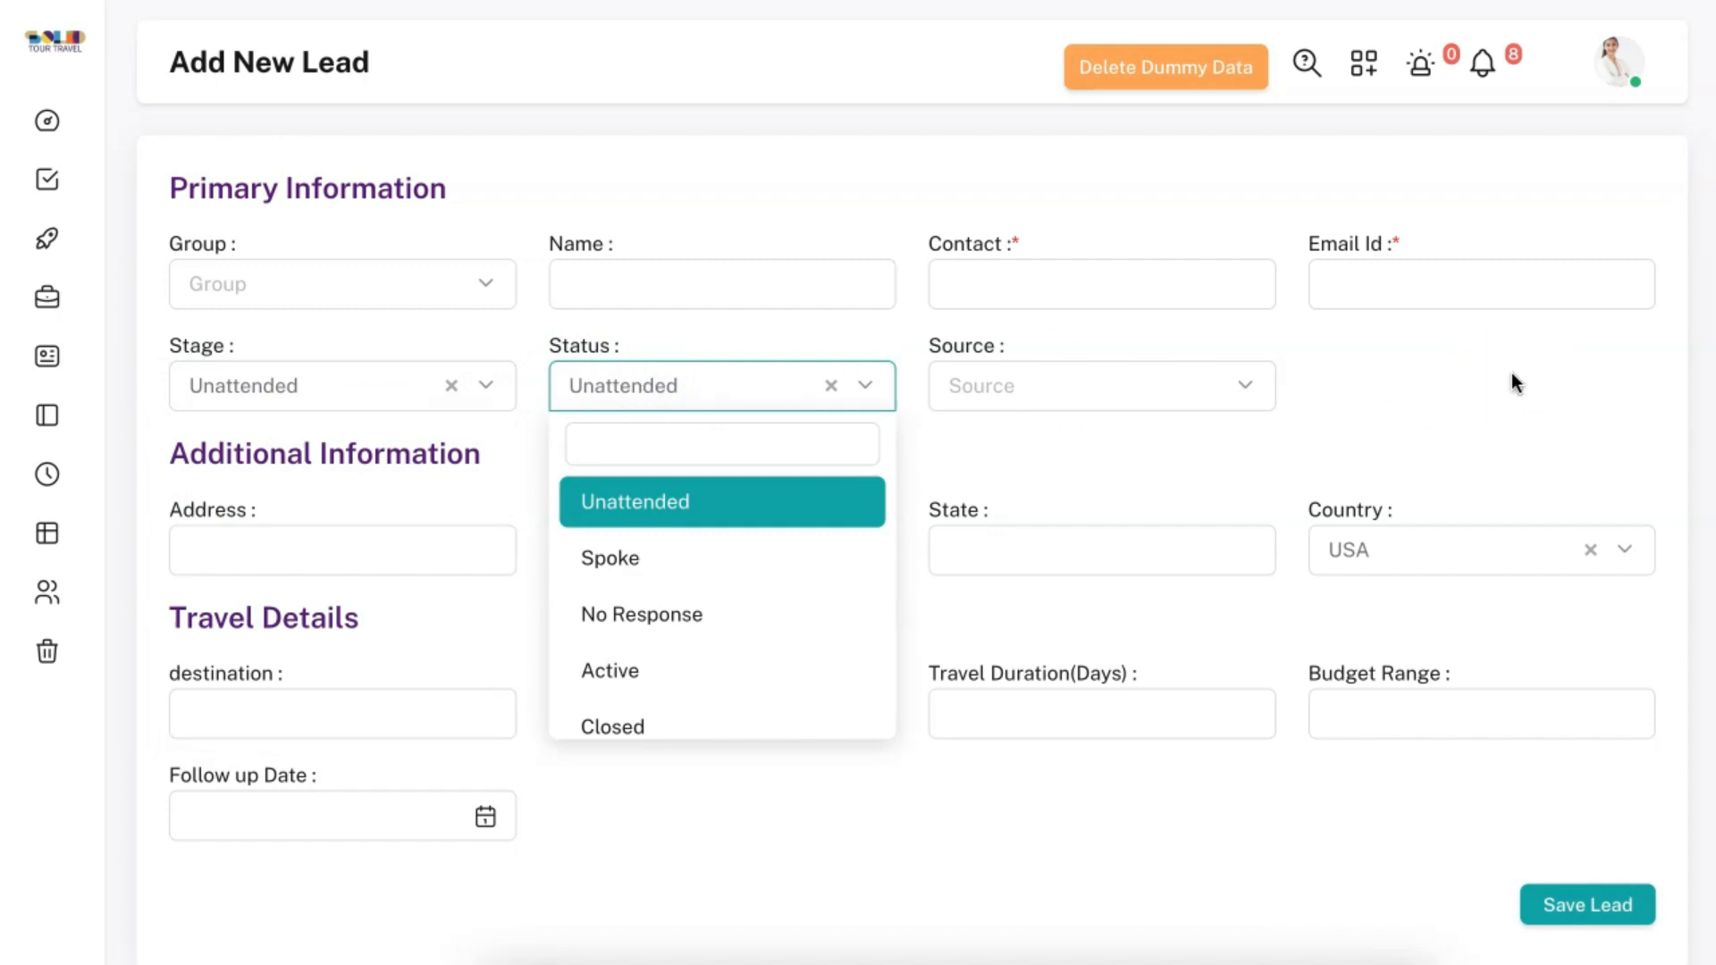
click(1512, 374)
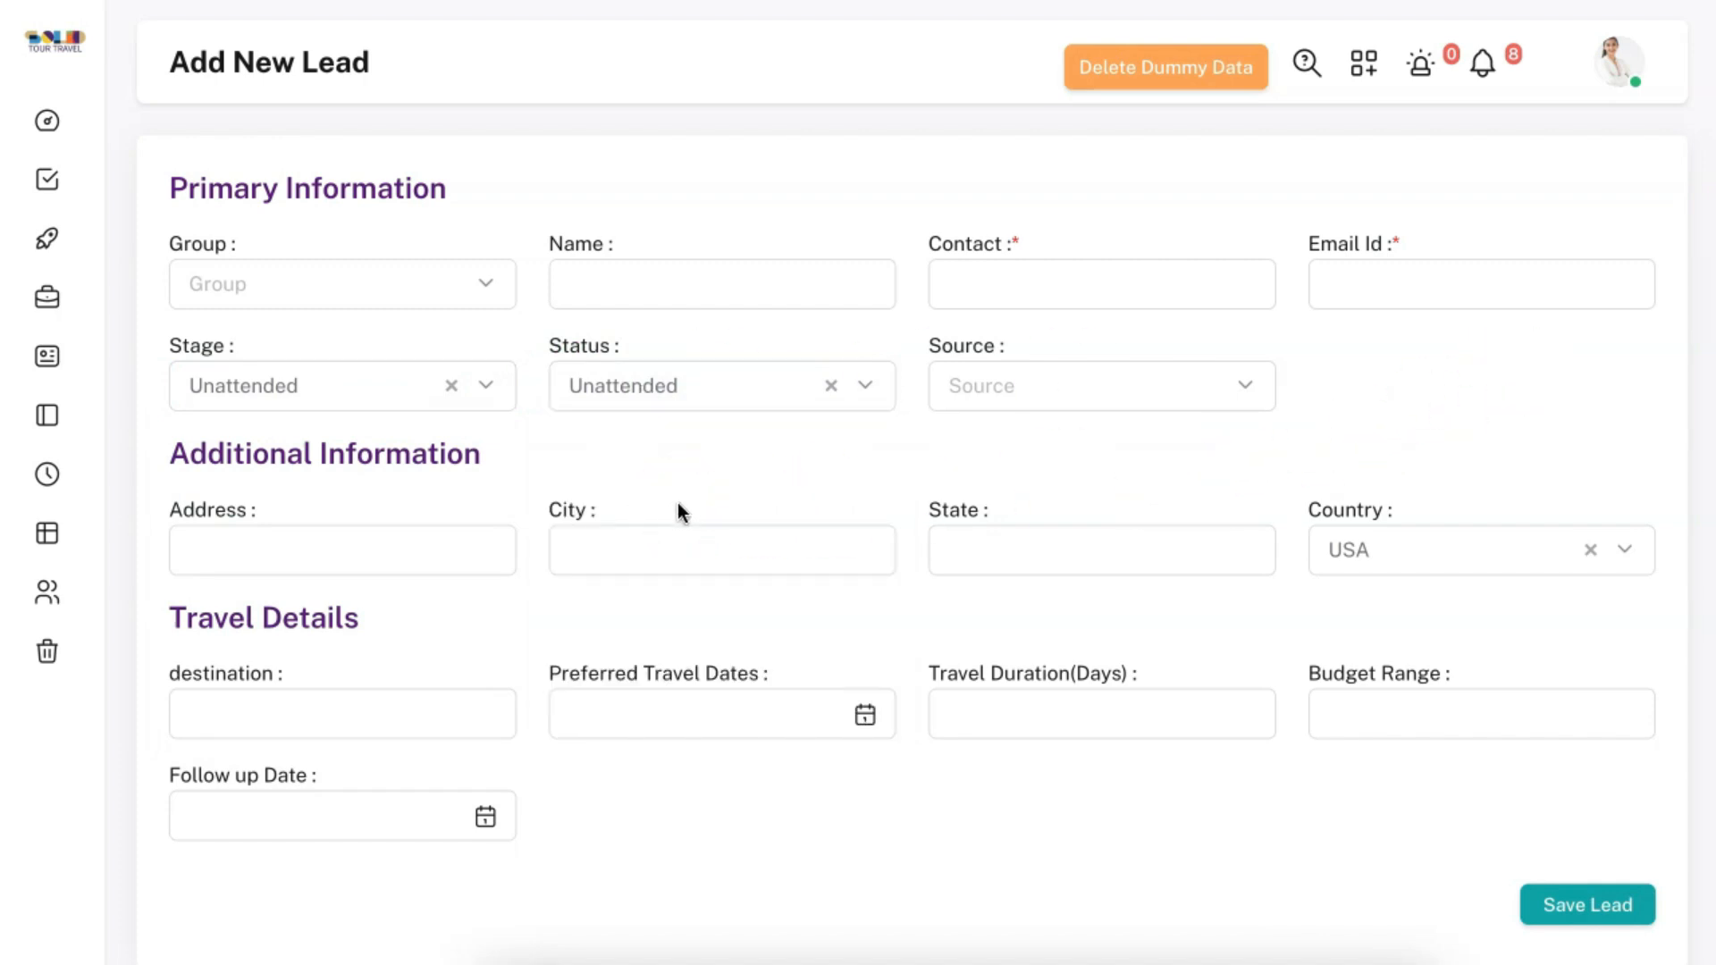
- Start a new update for lead LD14 in the lead list, with the next follow-up on 02-09-2024 at 11:00 AM
click(81, 177)
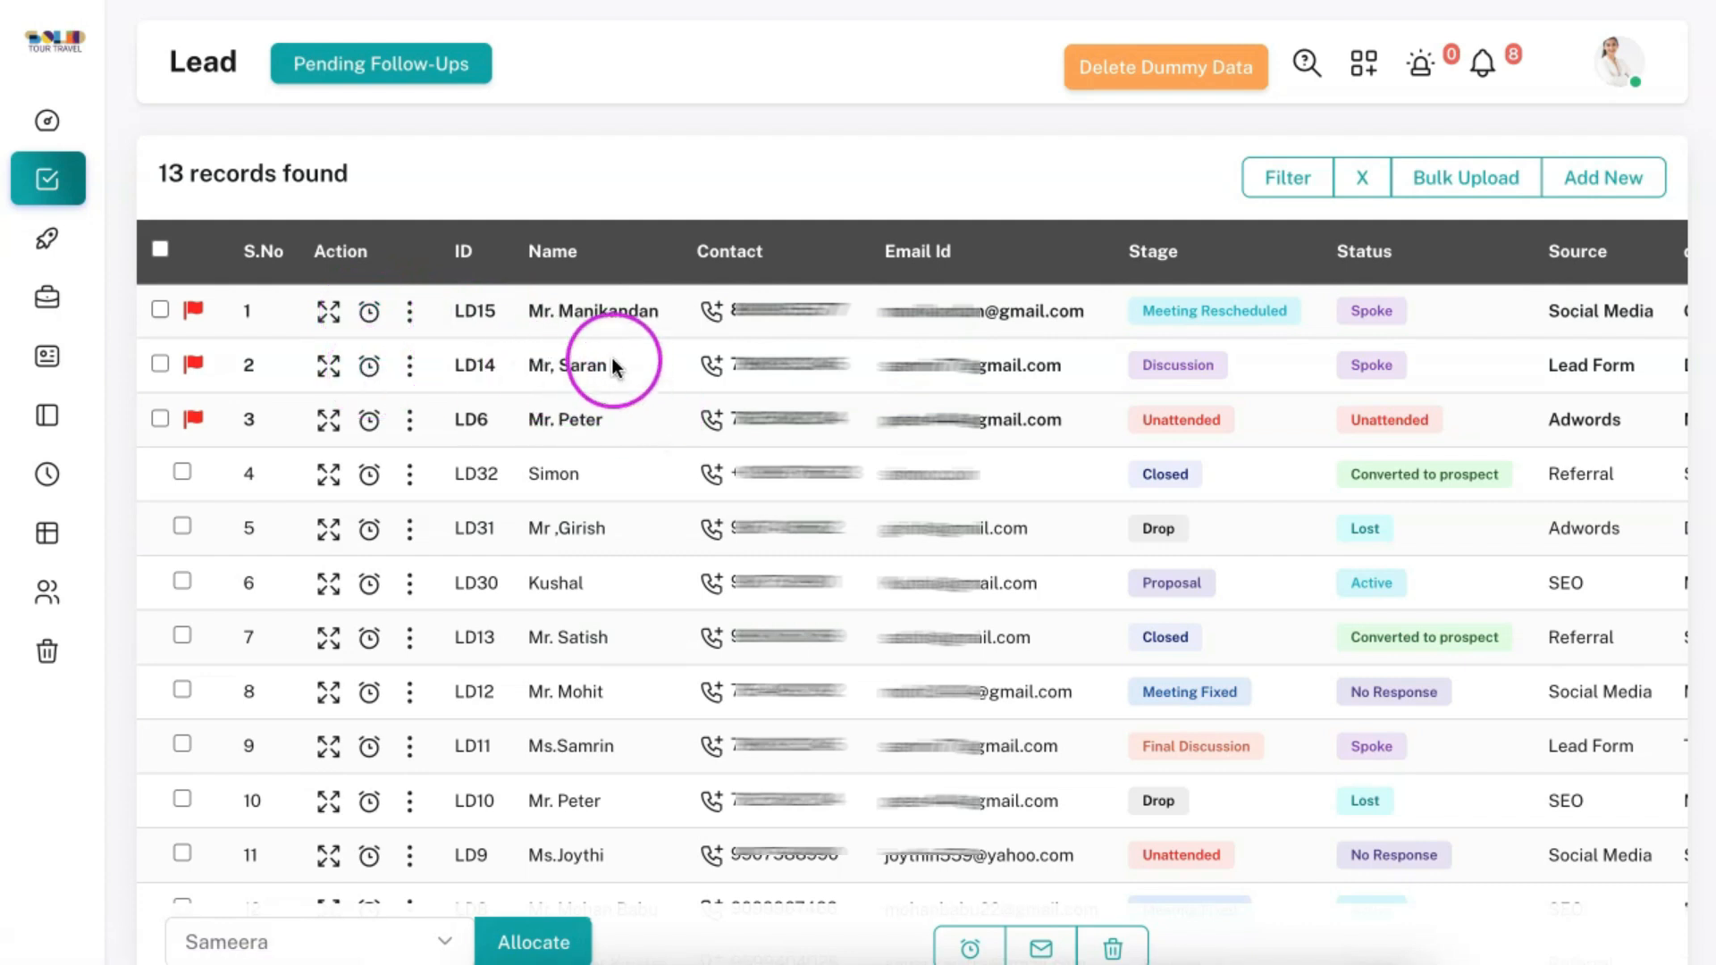
click(370, 370)
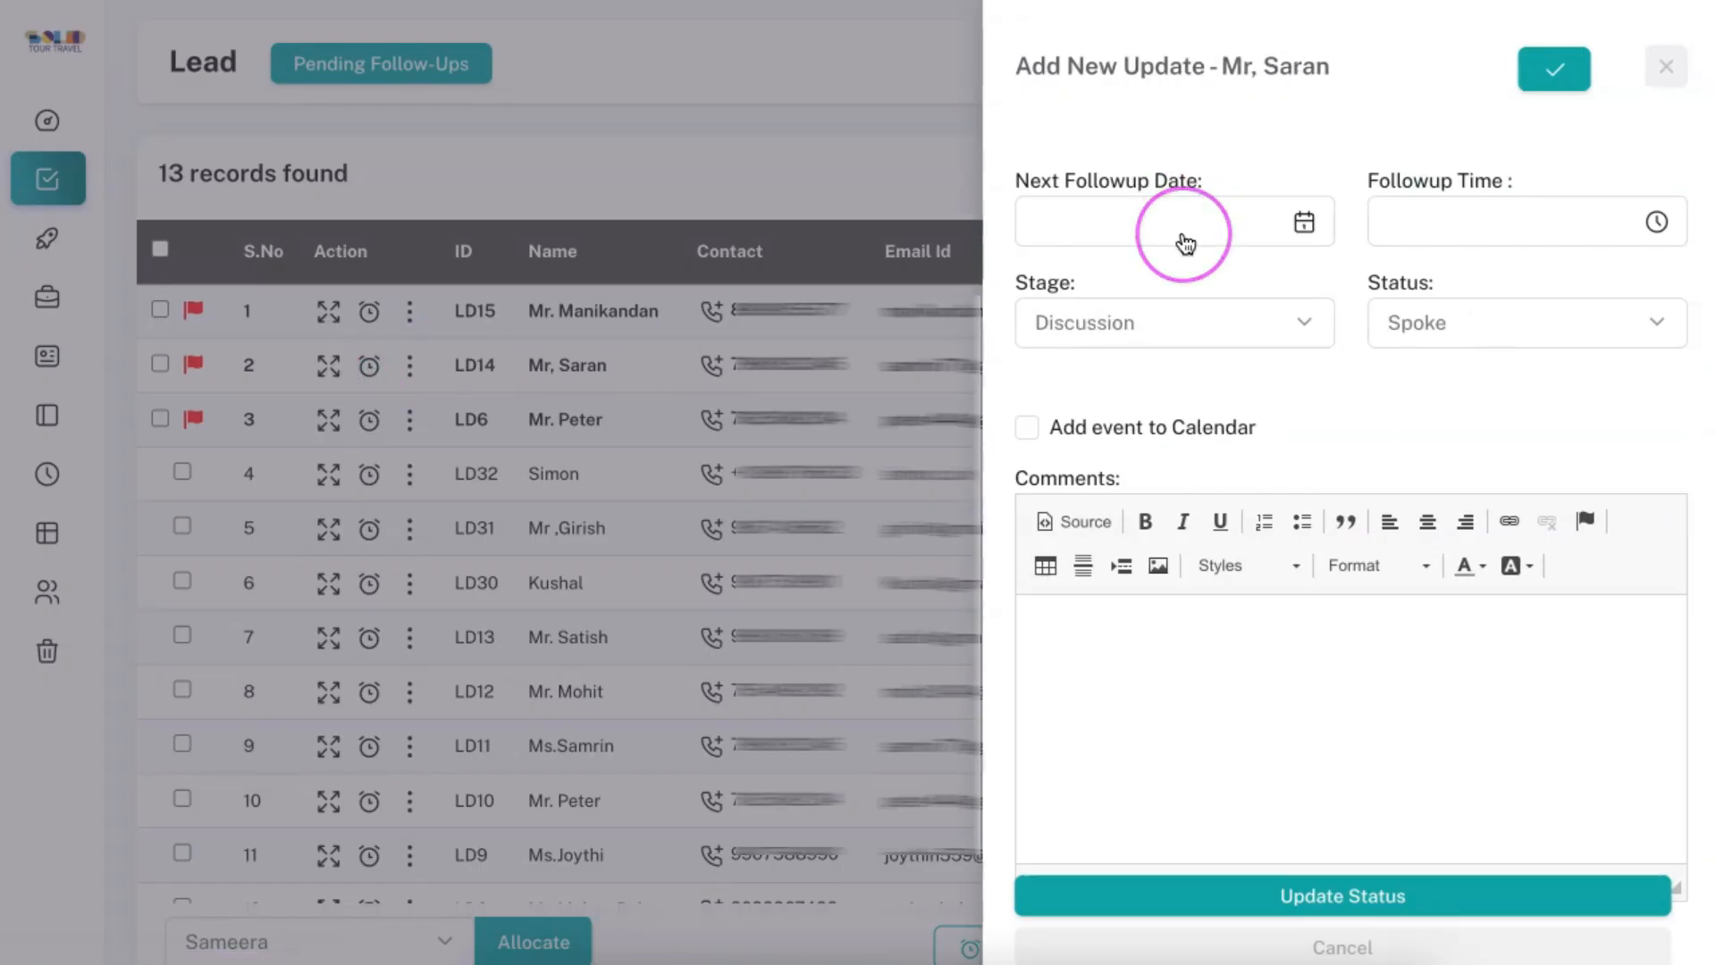
click(1186, 239)
click(1285, 578)
click(1058, 629)
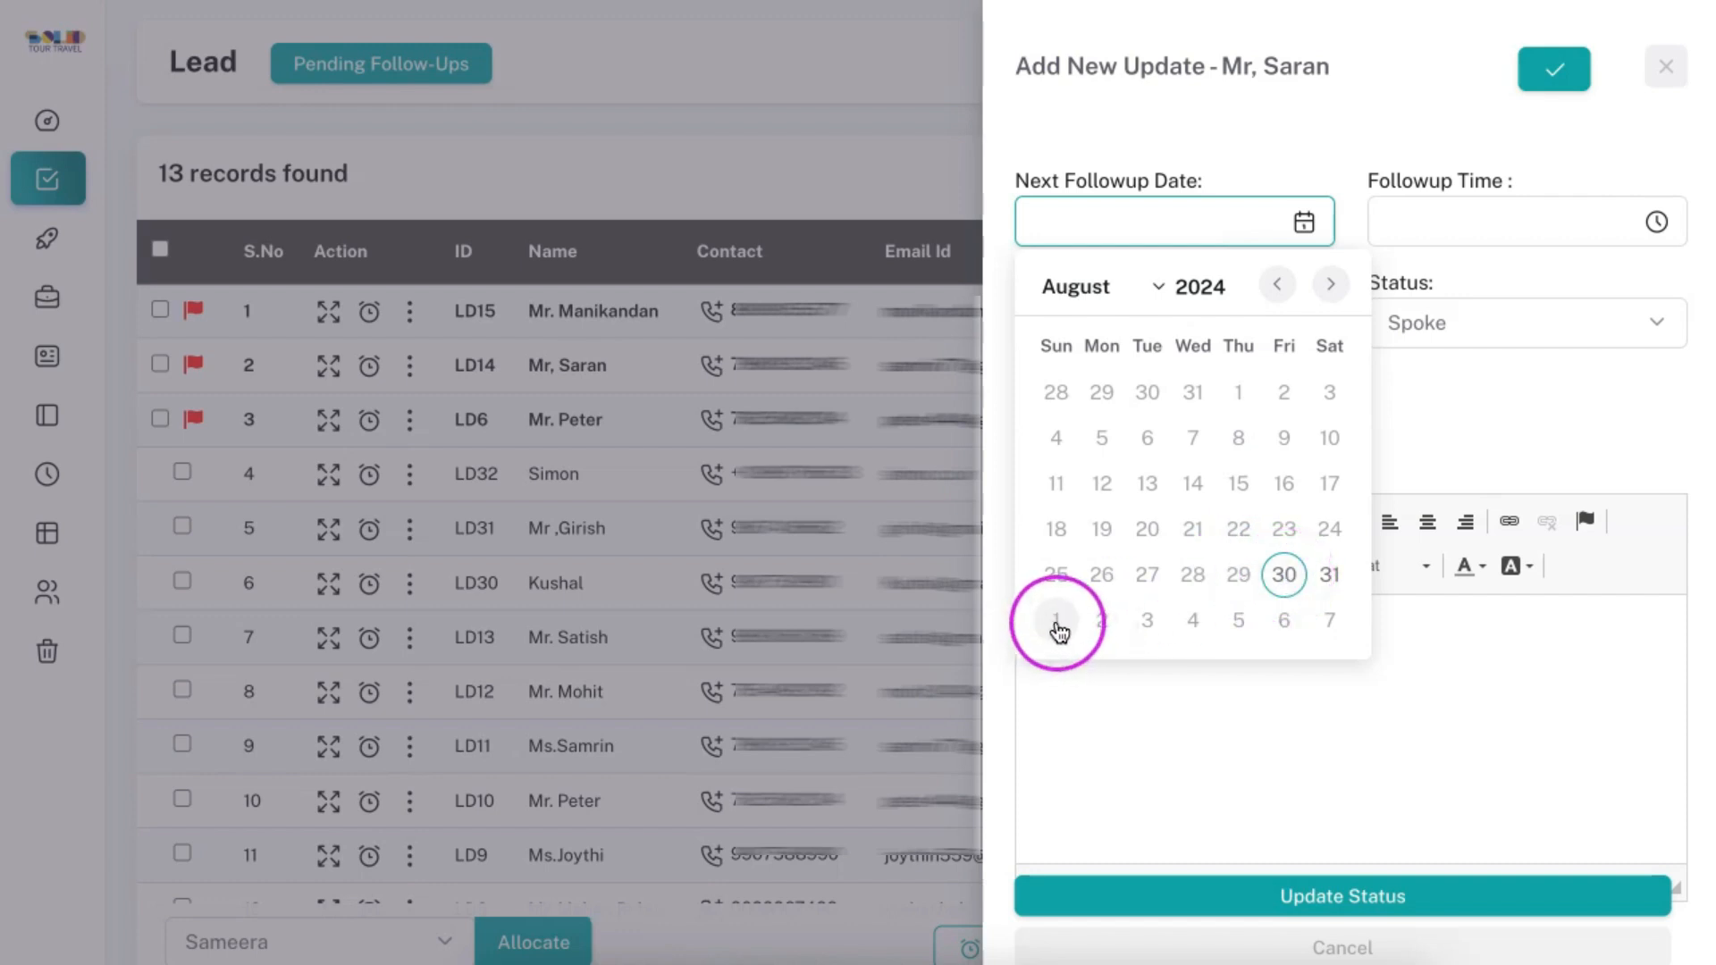
click(1102, 625)
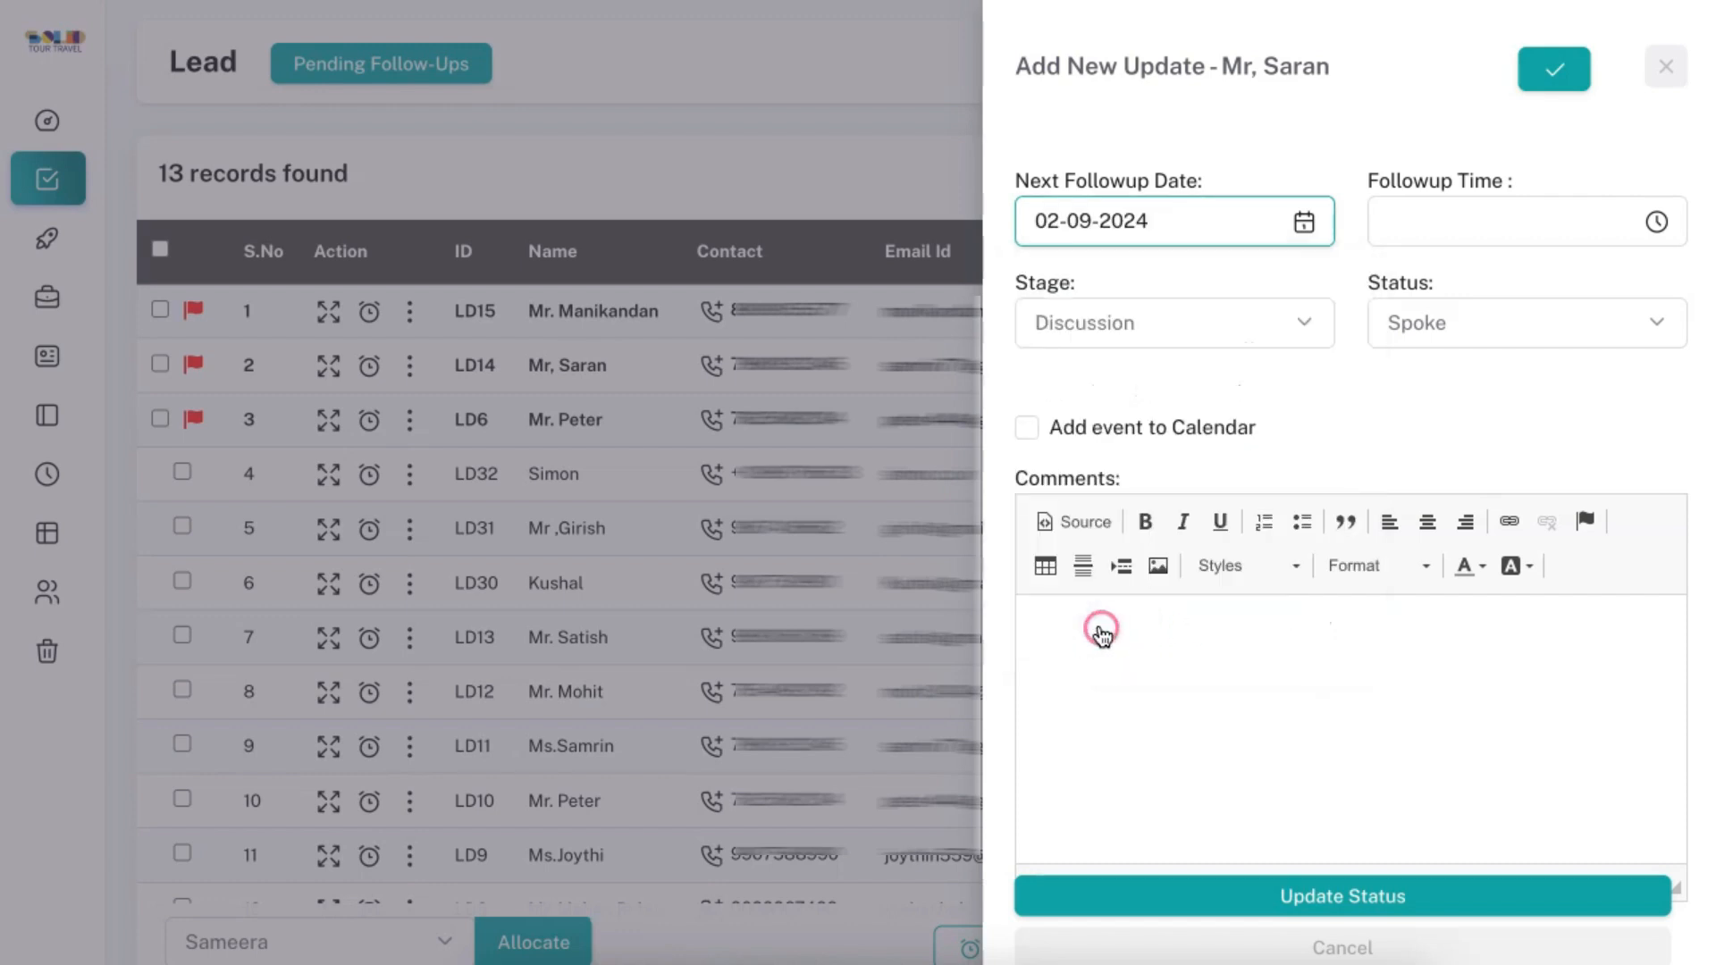
click(1467, 225)
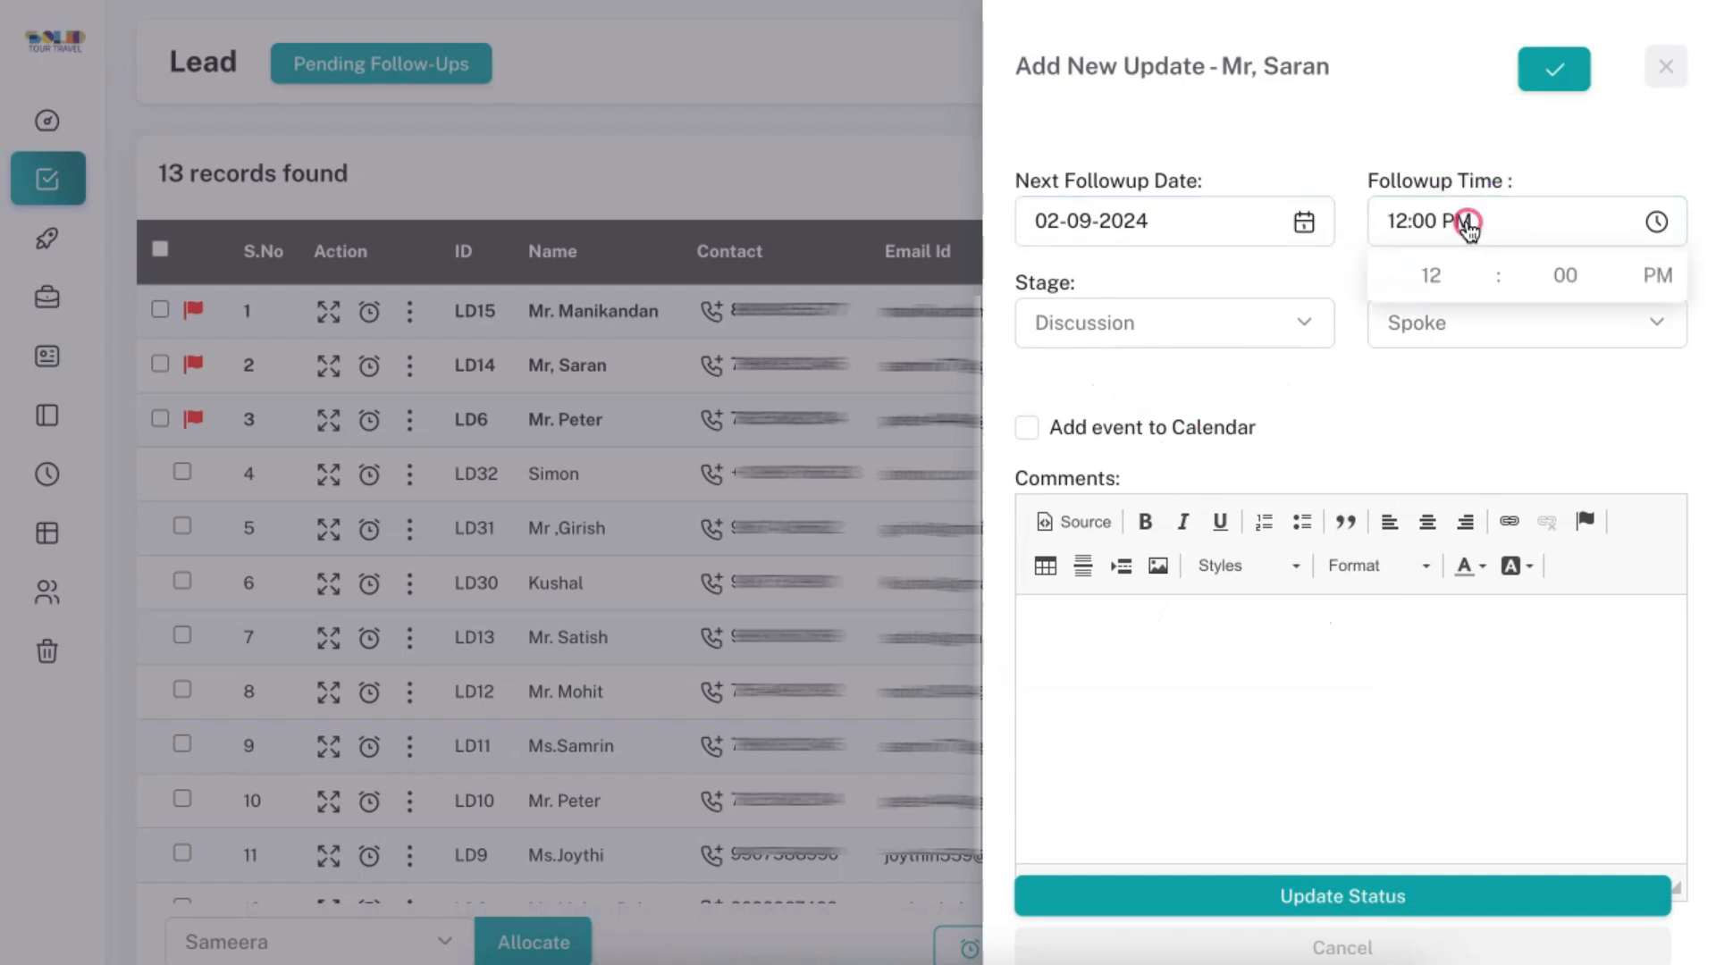
click(1484, 291)
click(1348, 179)
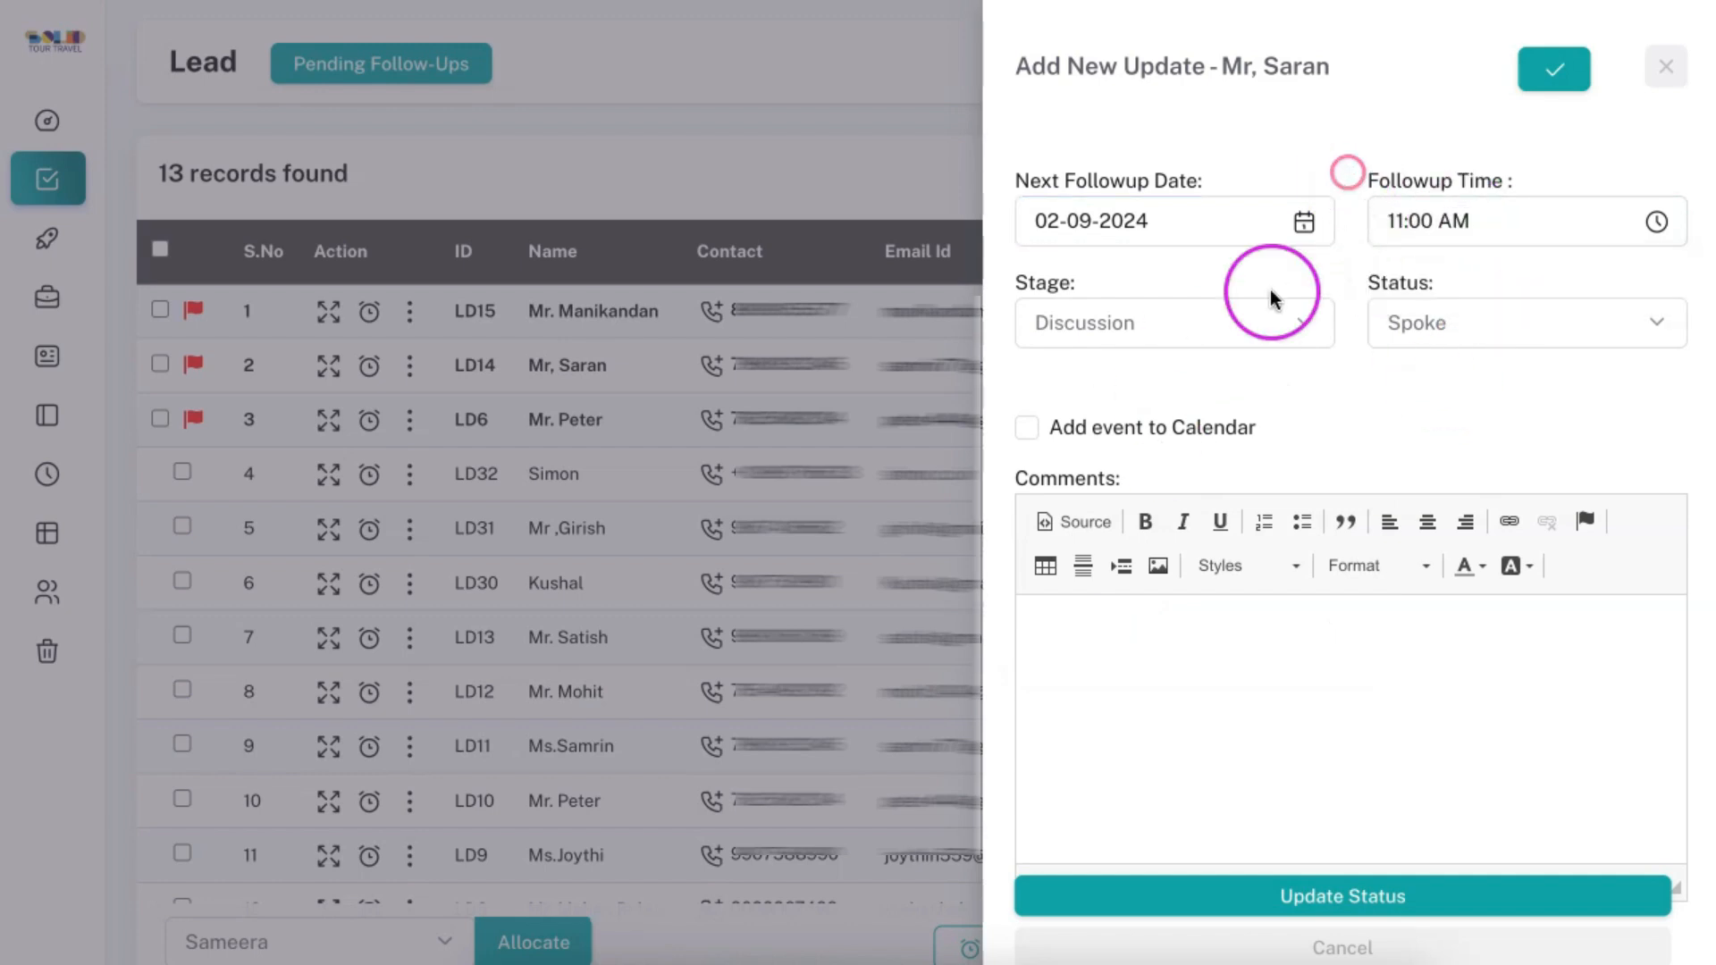
- Set the stage of the lead update to Proposal and the status to Spoke
click(1242, 324)
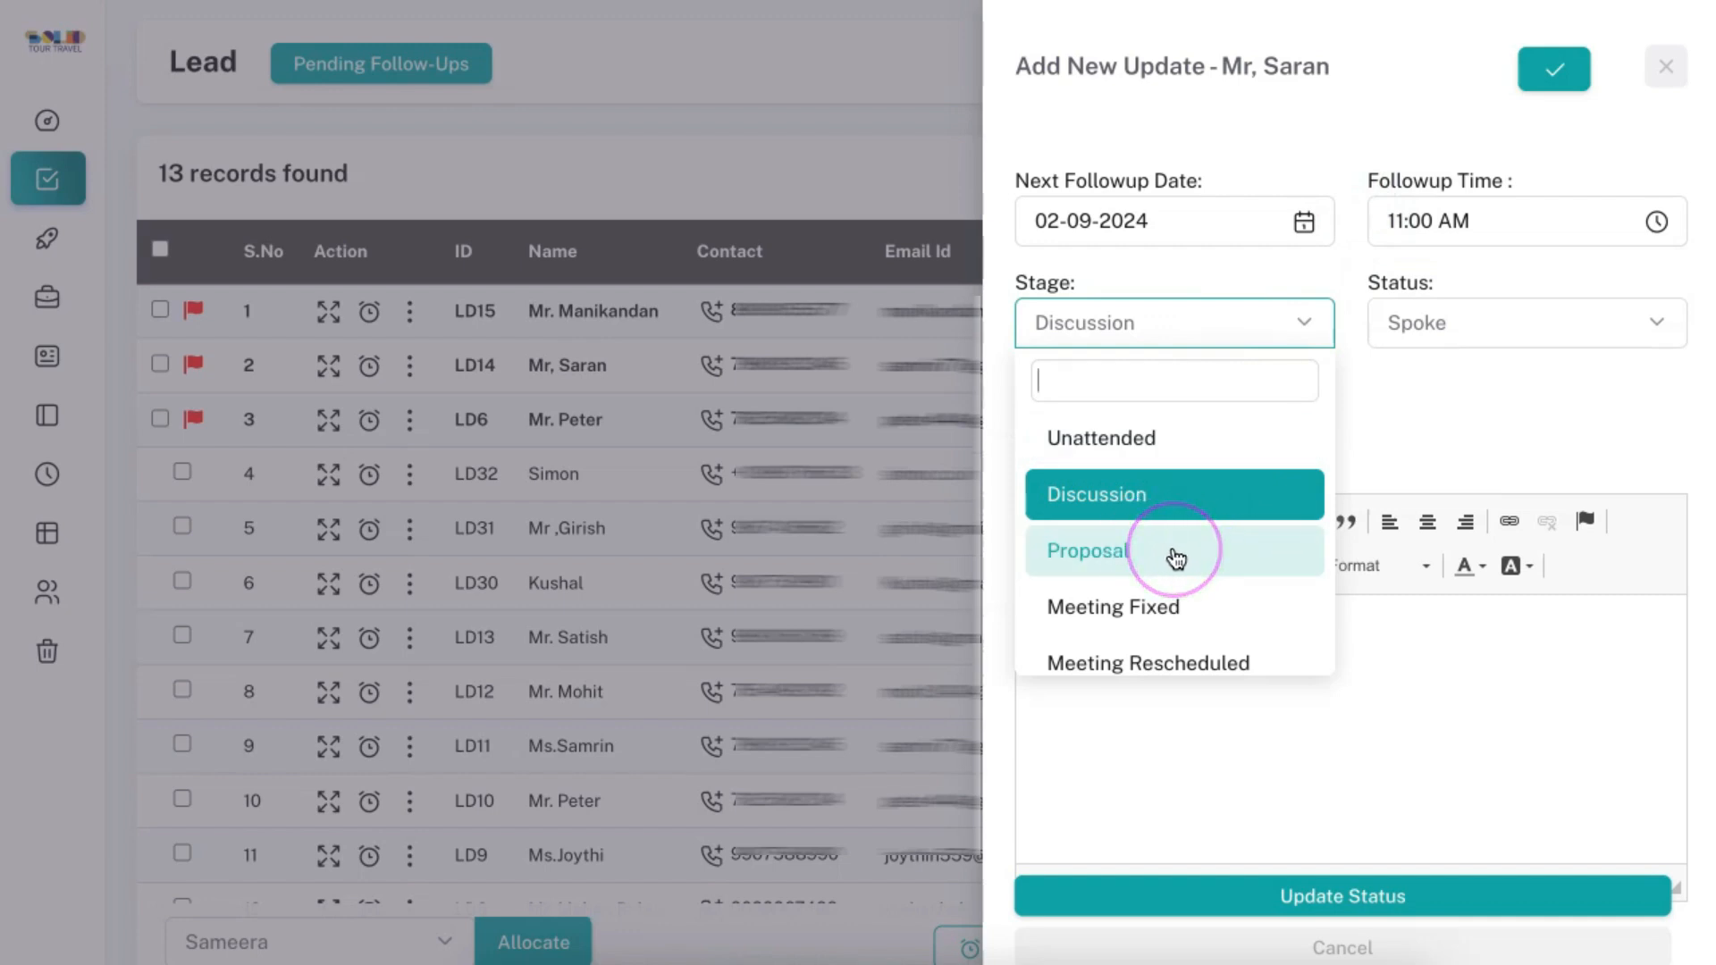
scroll(1218, 567, down, 3)
scroll(1218, 567, up, 3)
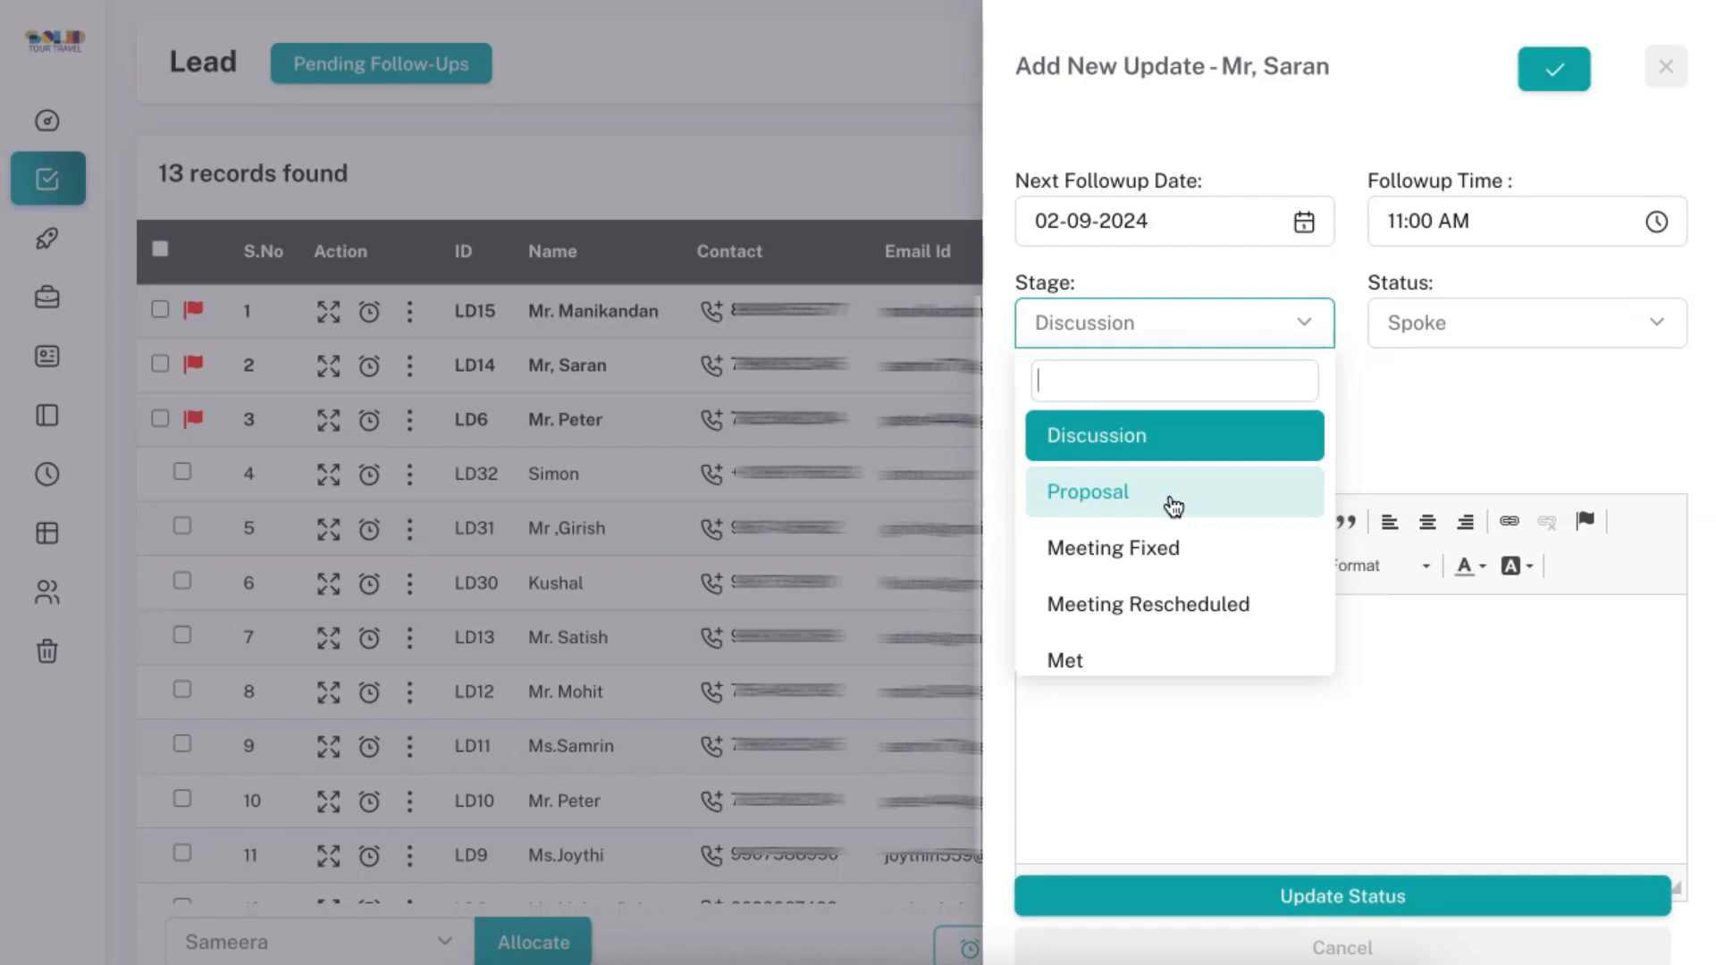
click(1161, 501)
click(1504, 337)
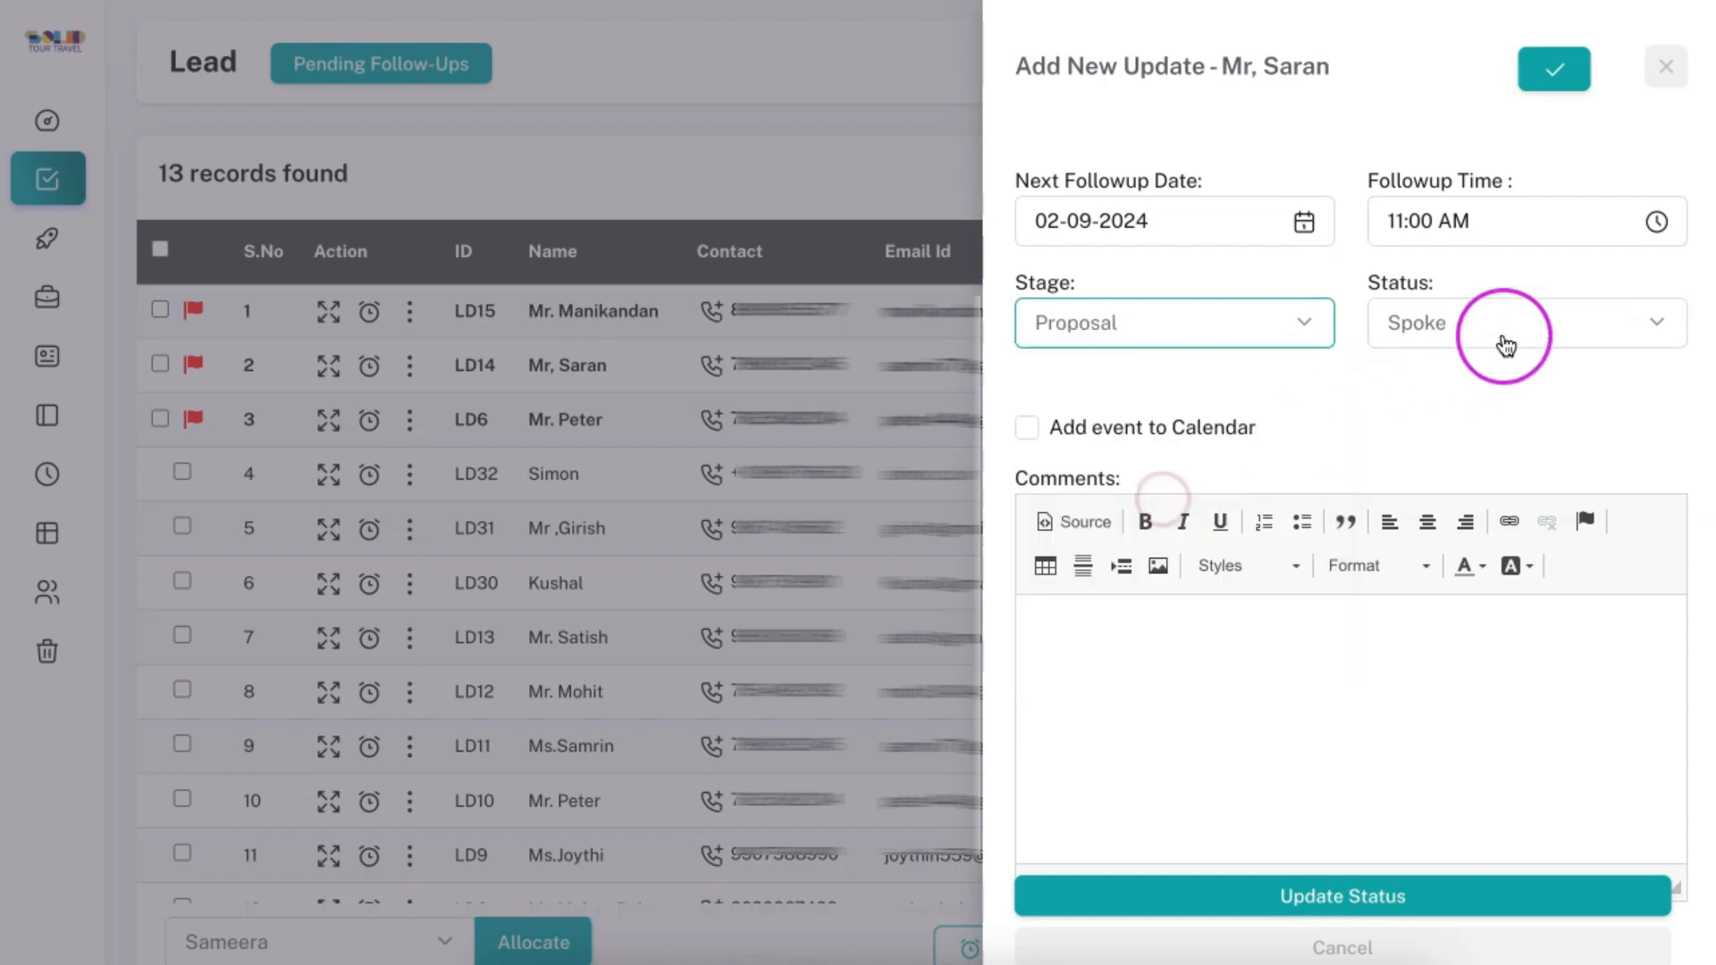
click(1458, 497)
- Add the comment "Spoke with him. need package for 3 days. Will share it" and save the lead update
click(1227, 671)
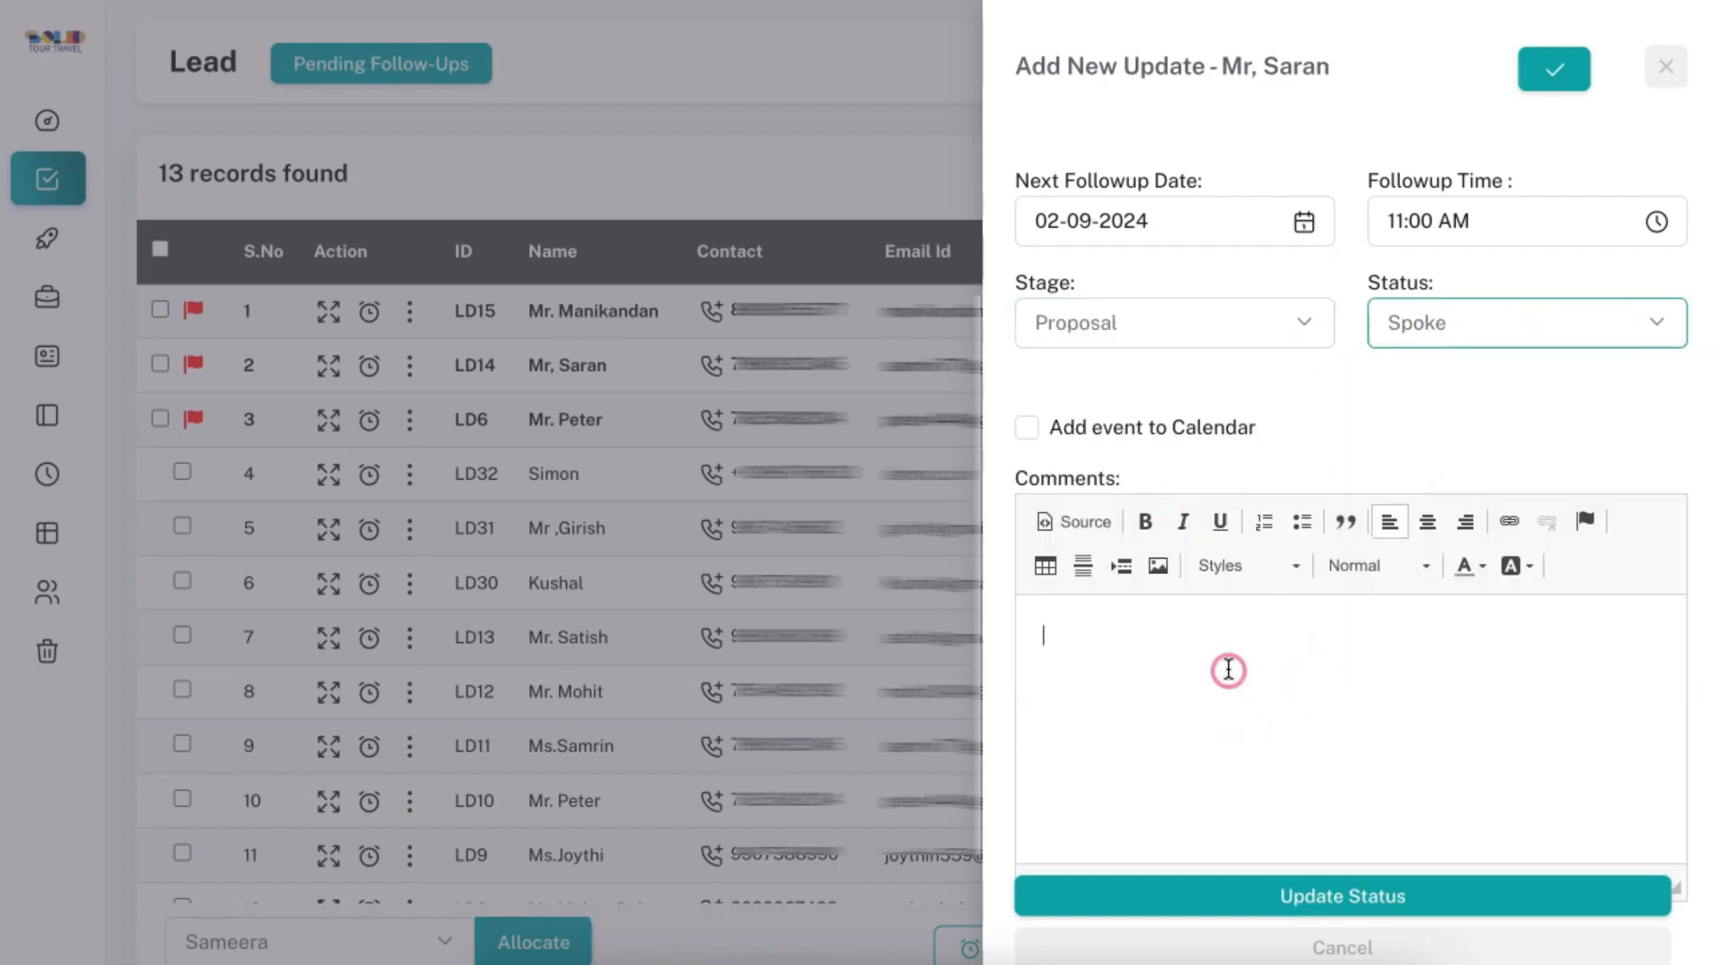
text(Sp)
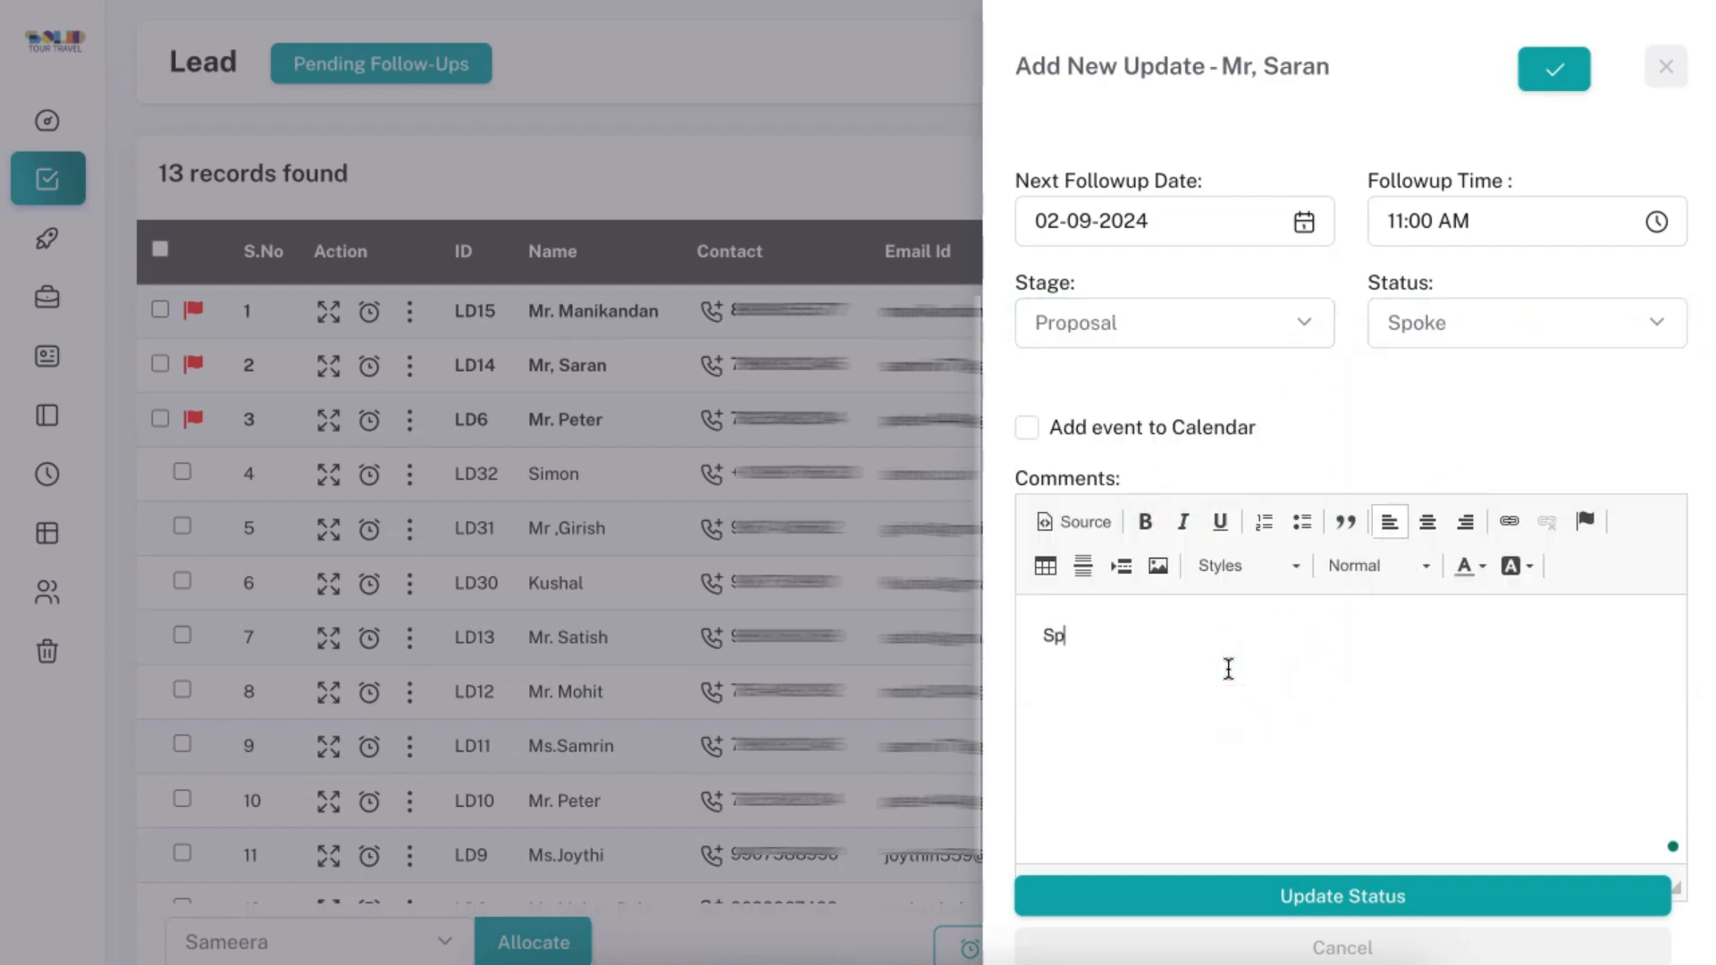
text(oke with him. need package for 3 days.)
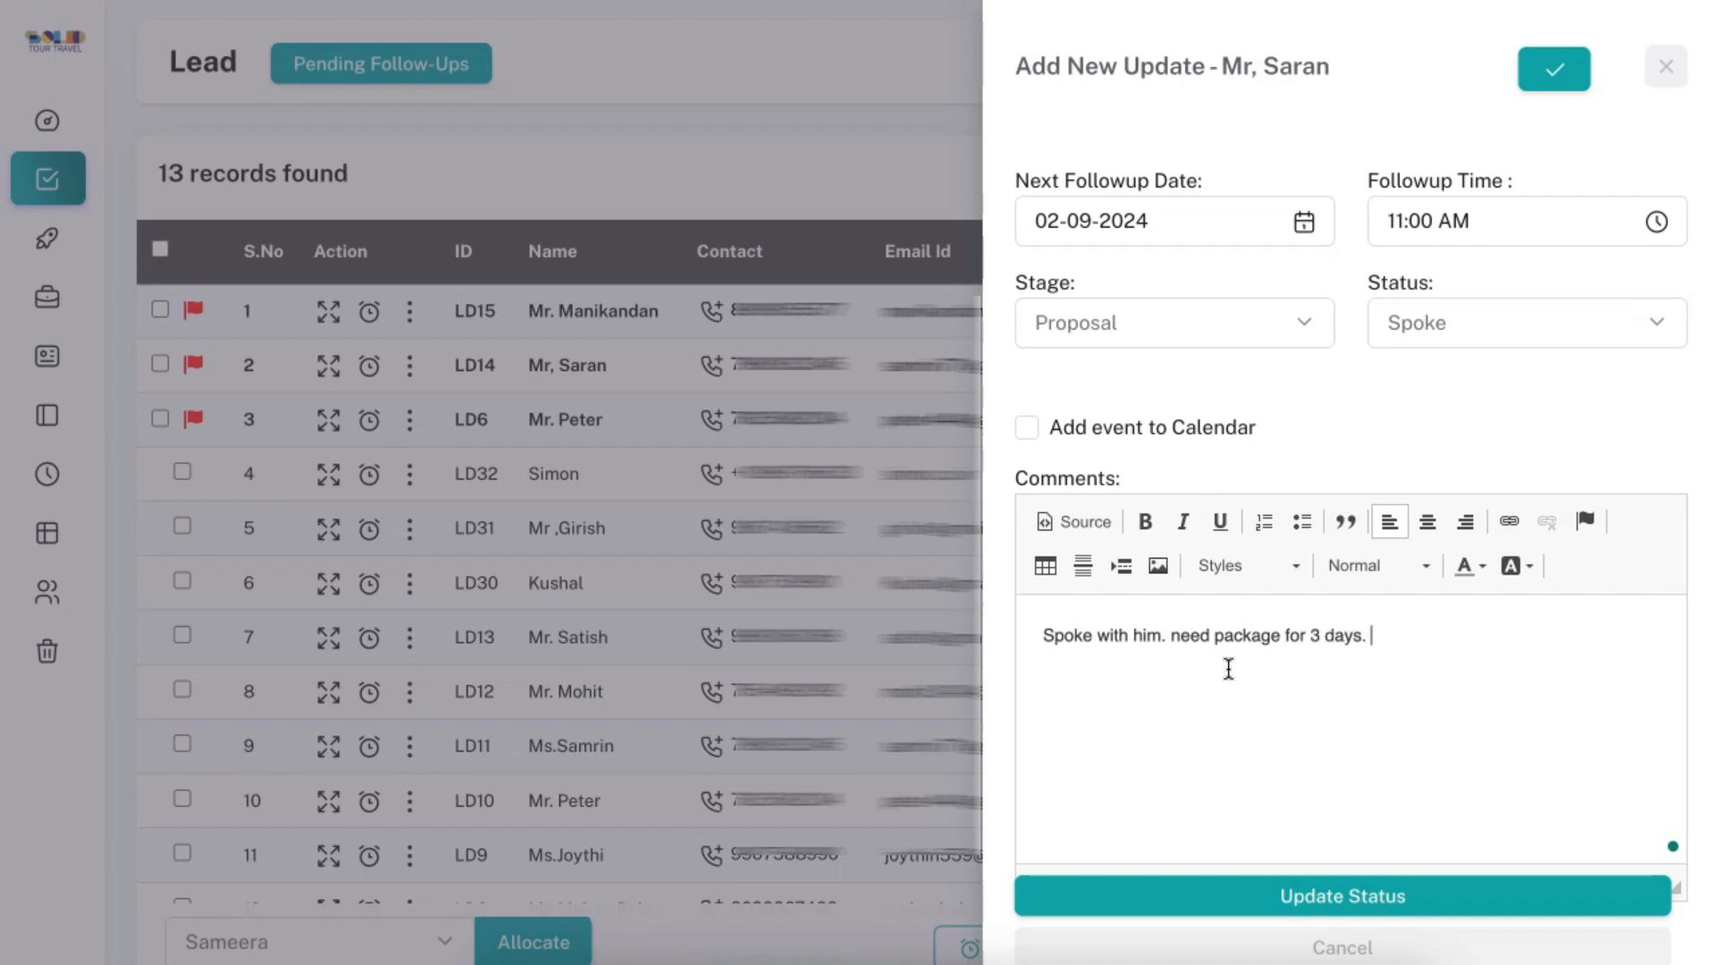
text( Will share it)
click(1343, 898)
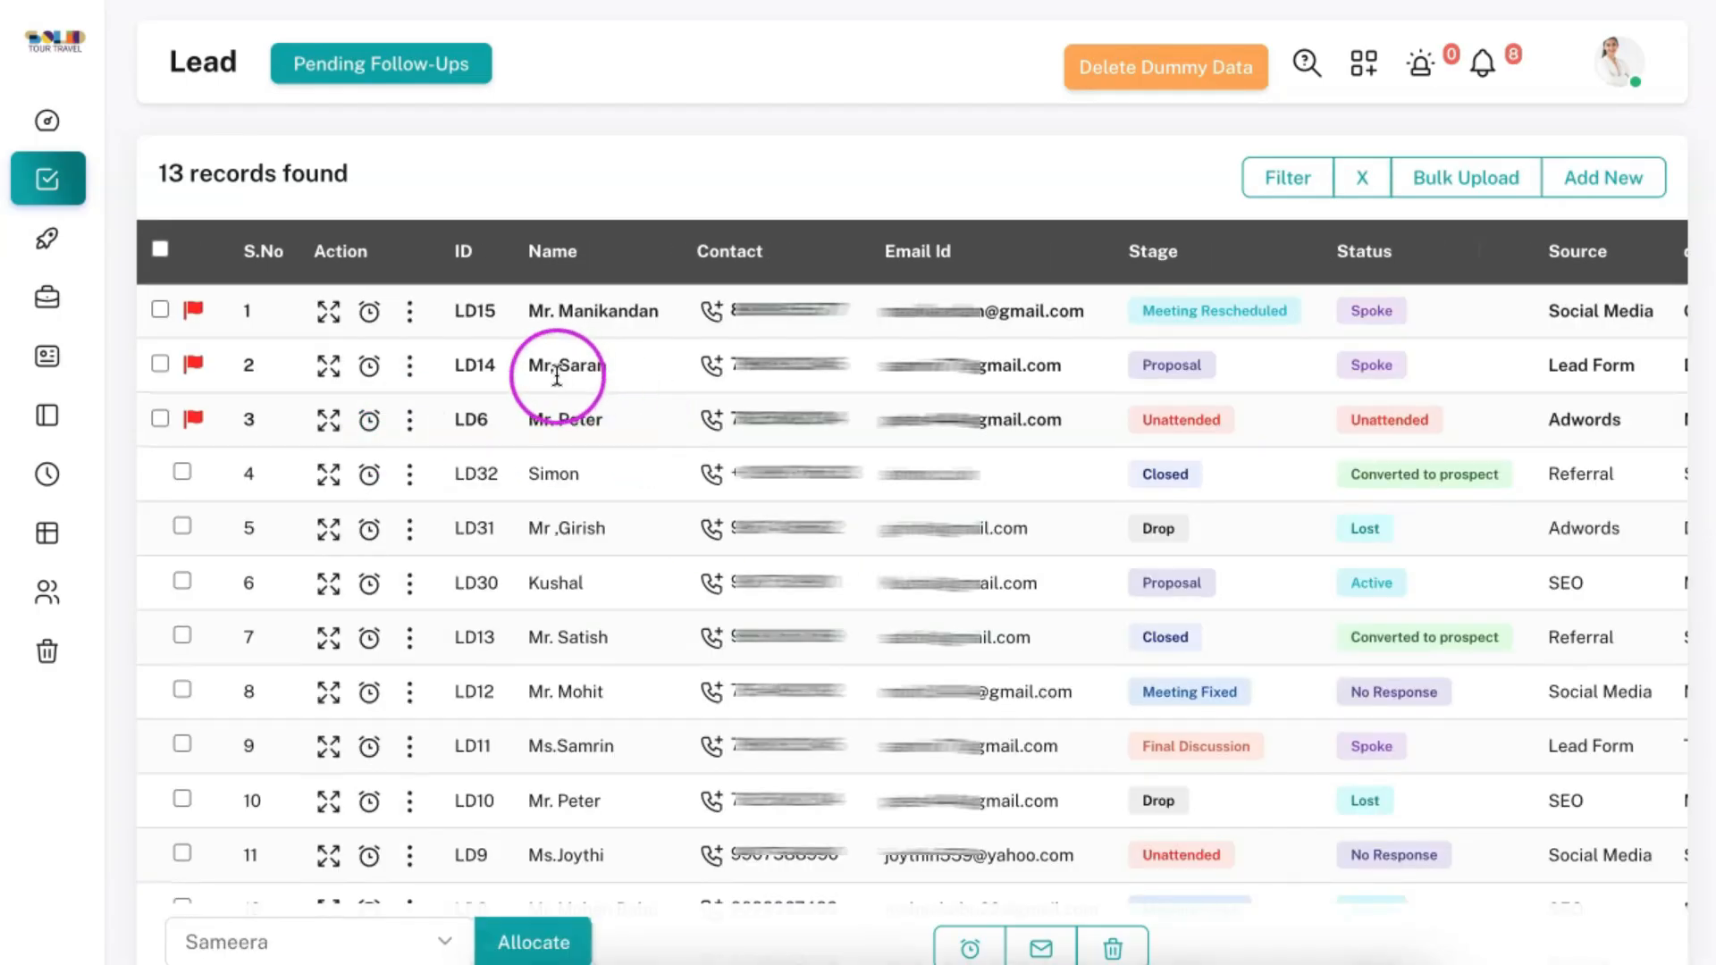
- View the lead, booking and prospect follow-up notifications and close them again
click(1482, 66)
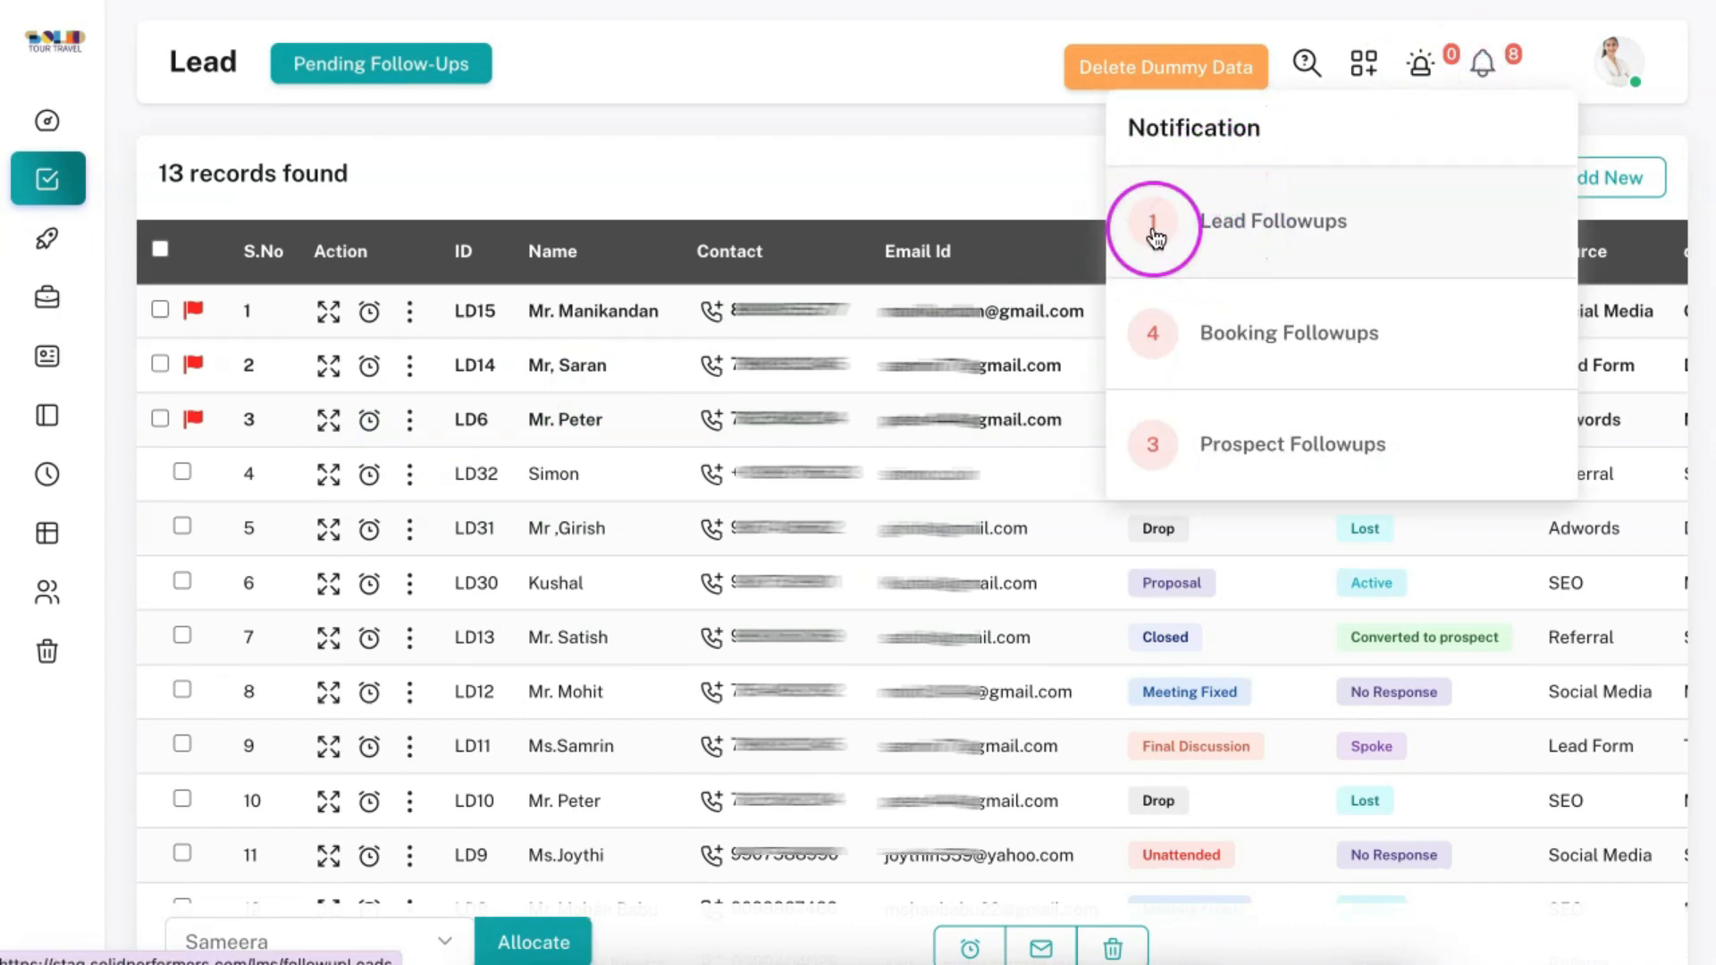
click(615, 190)
- Open the details of lead LD14 and review its follow-up history, including the newest comment and the earlier entries
click(328, 366)
click(1148, 163)
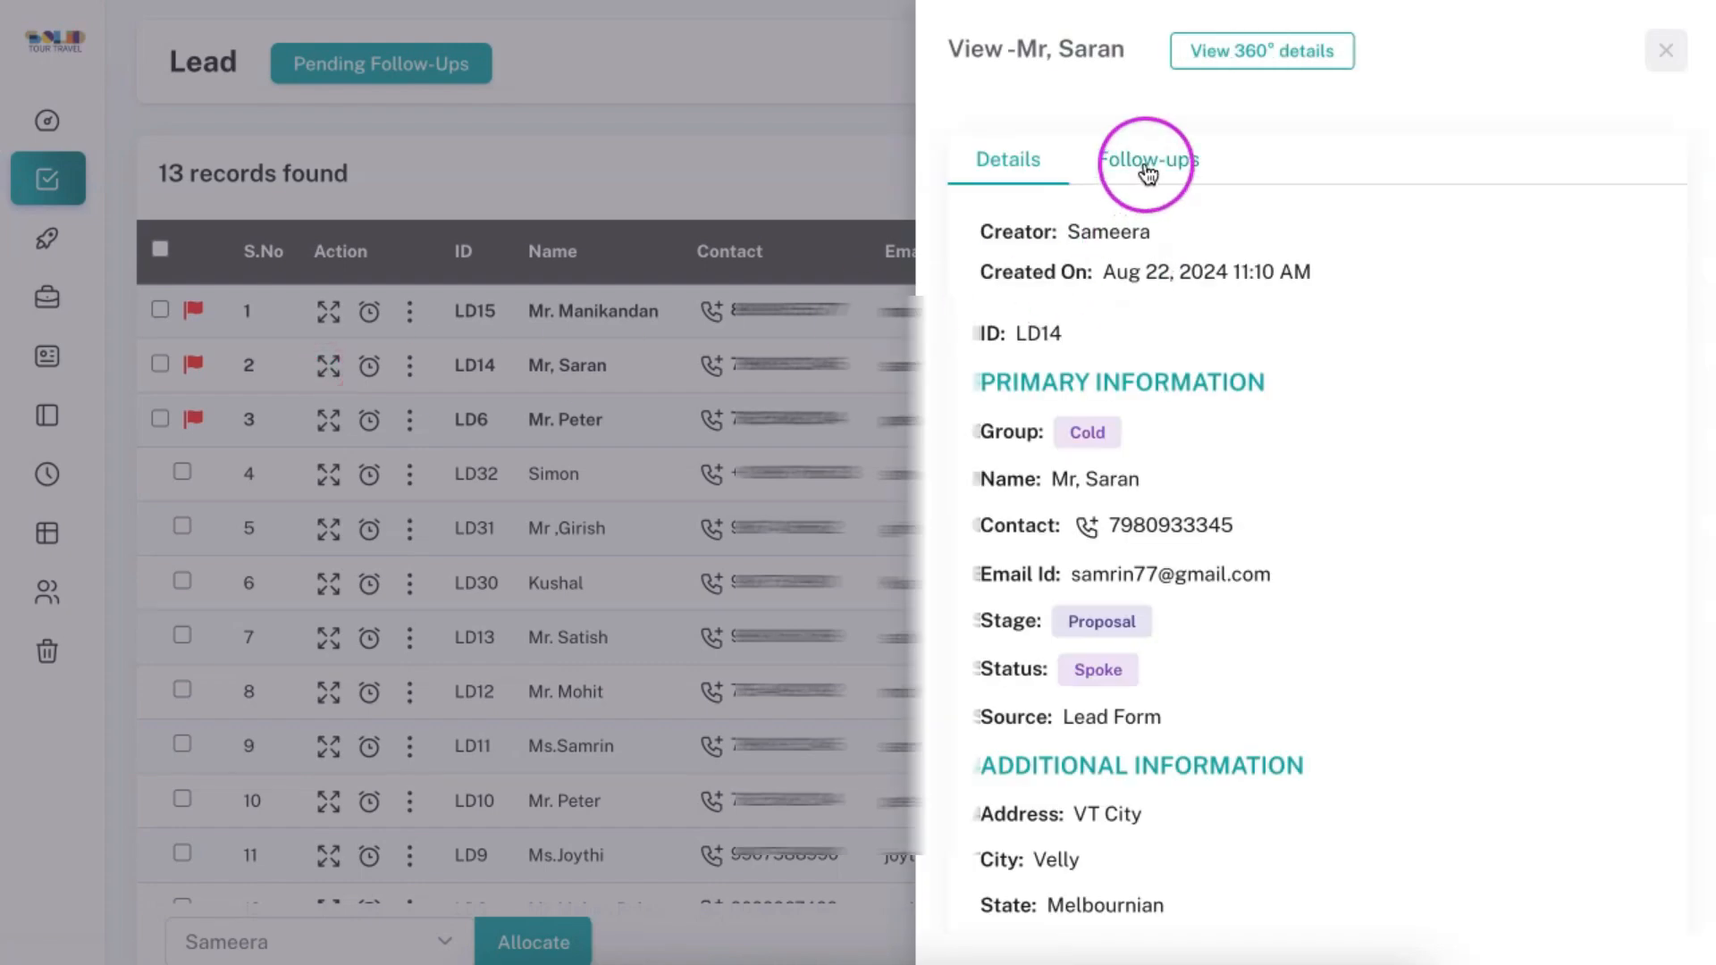
drag(1027, 273, 1522, 288)
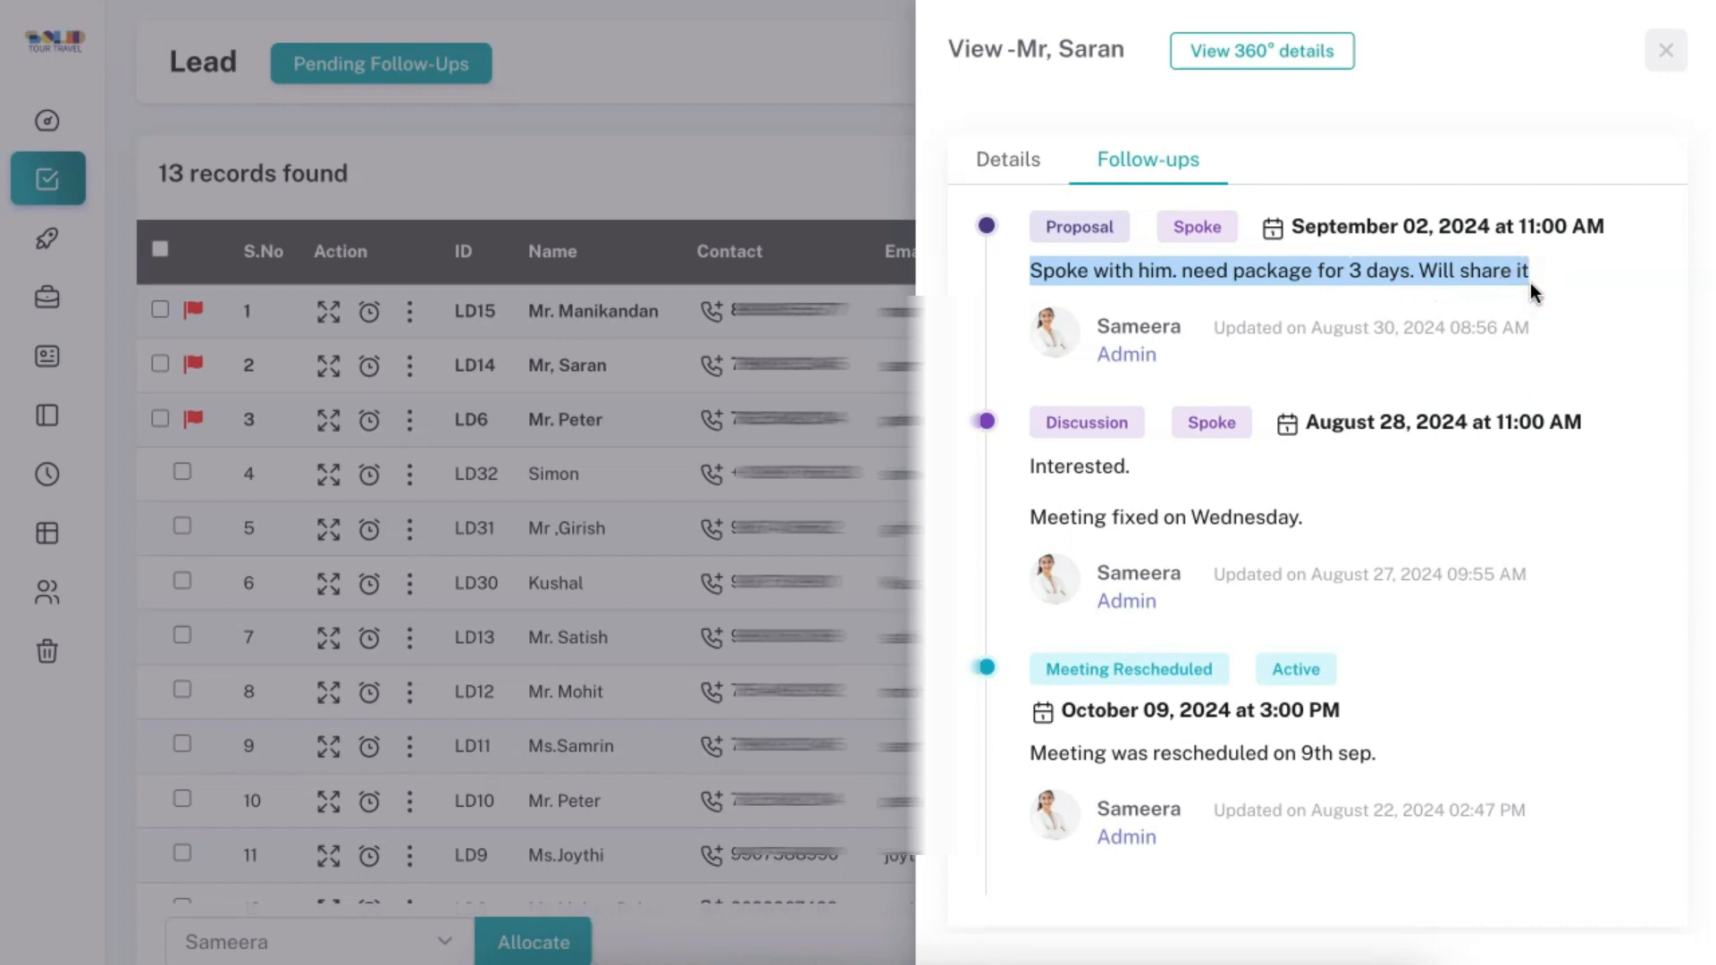
click(1548, 281)
click(1362, 584)
click(1135, 491)
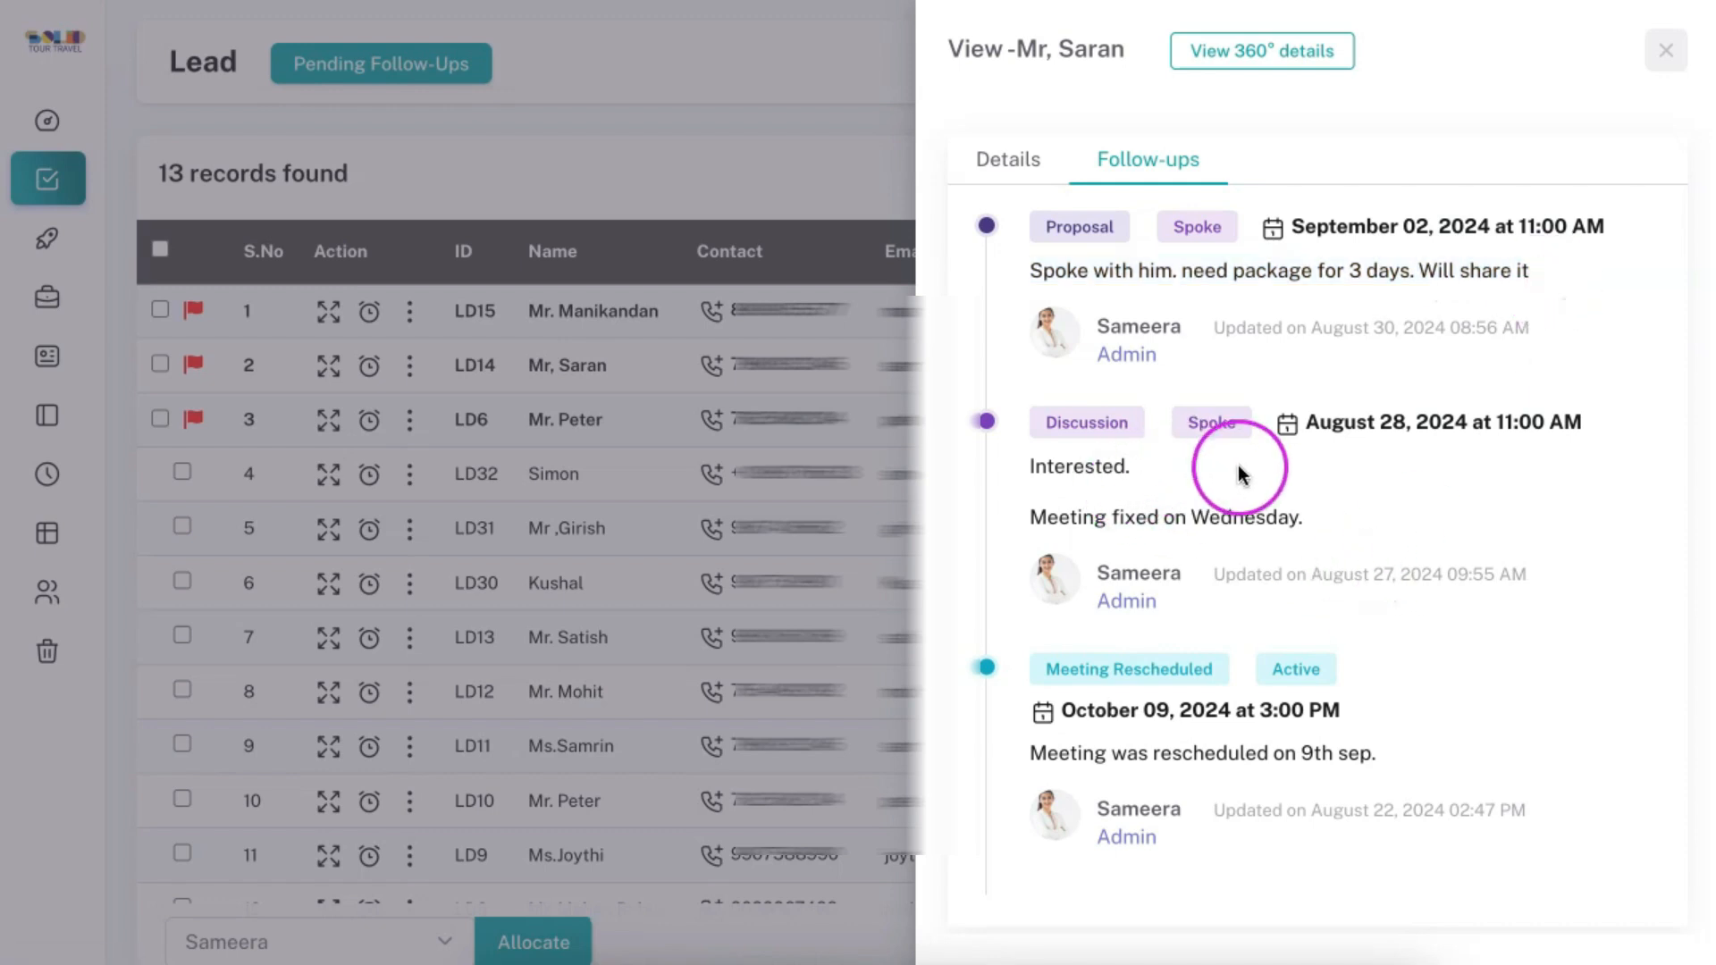
scroll(1242, 465, down, 1)
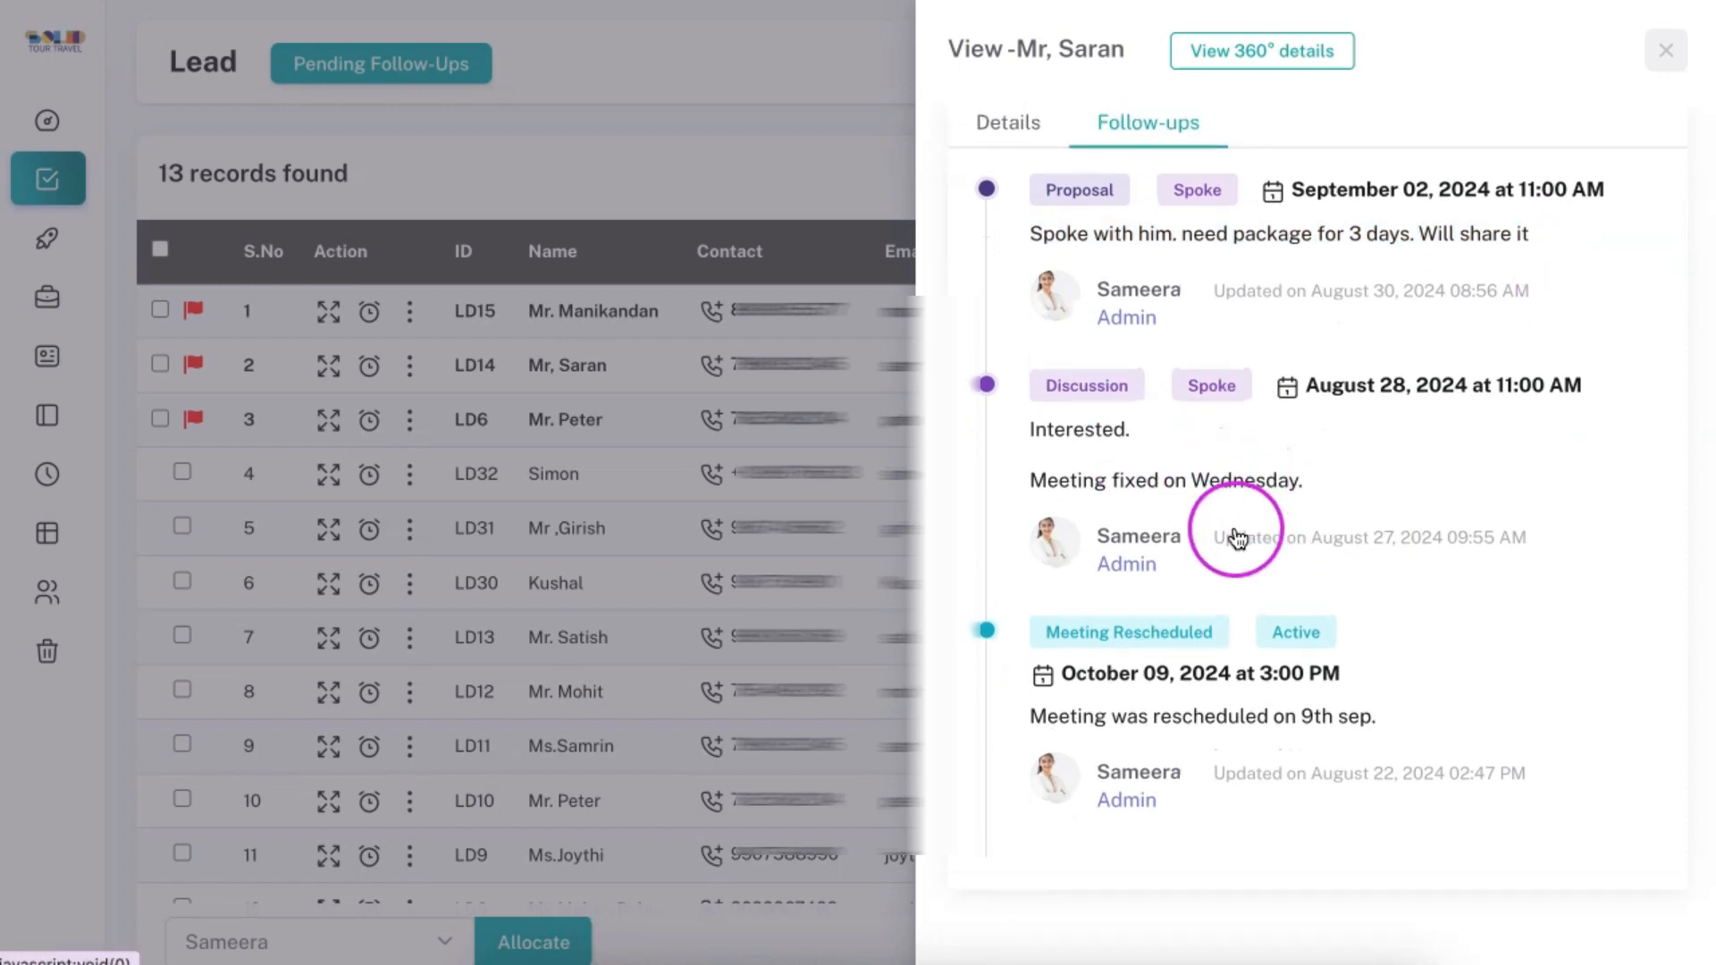
click(1280, 445)
click(1326, 744)
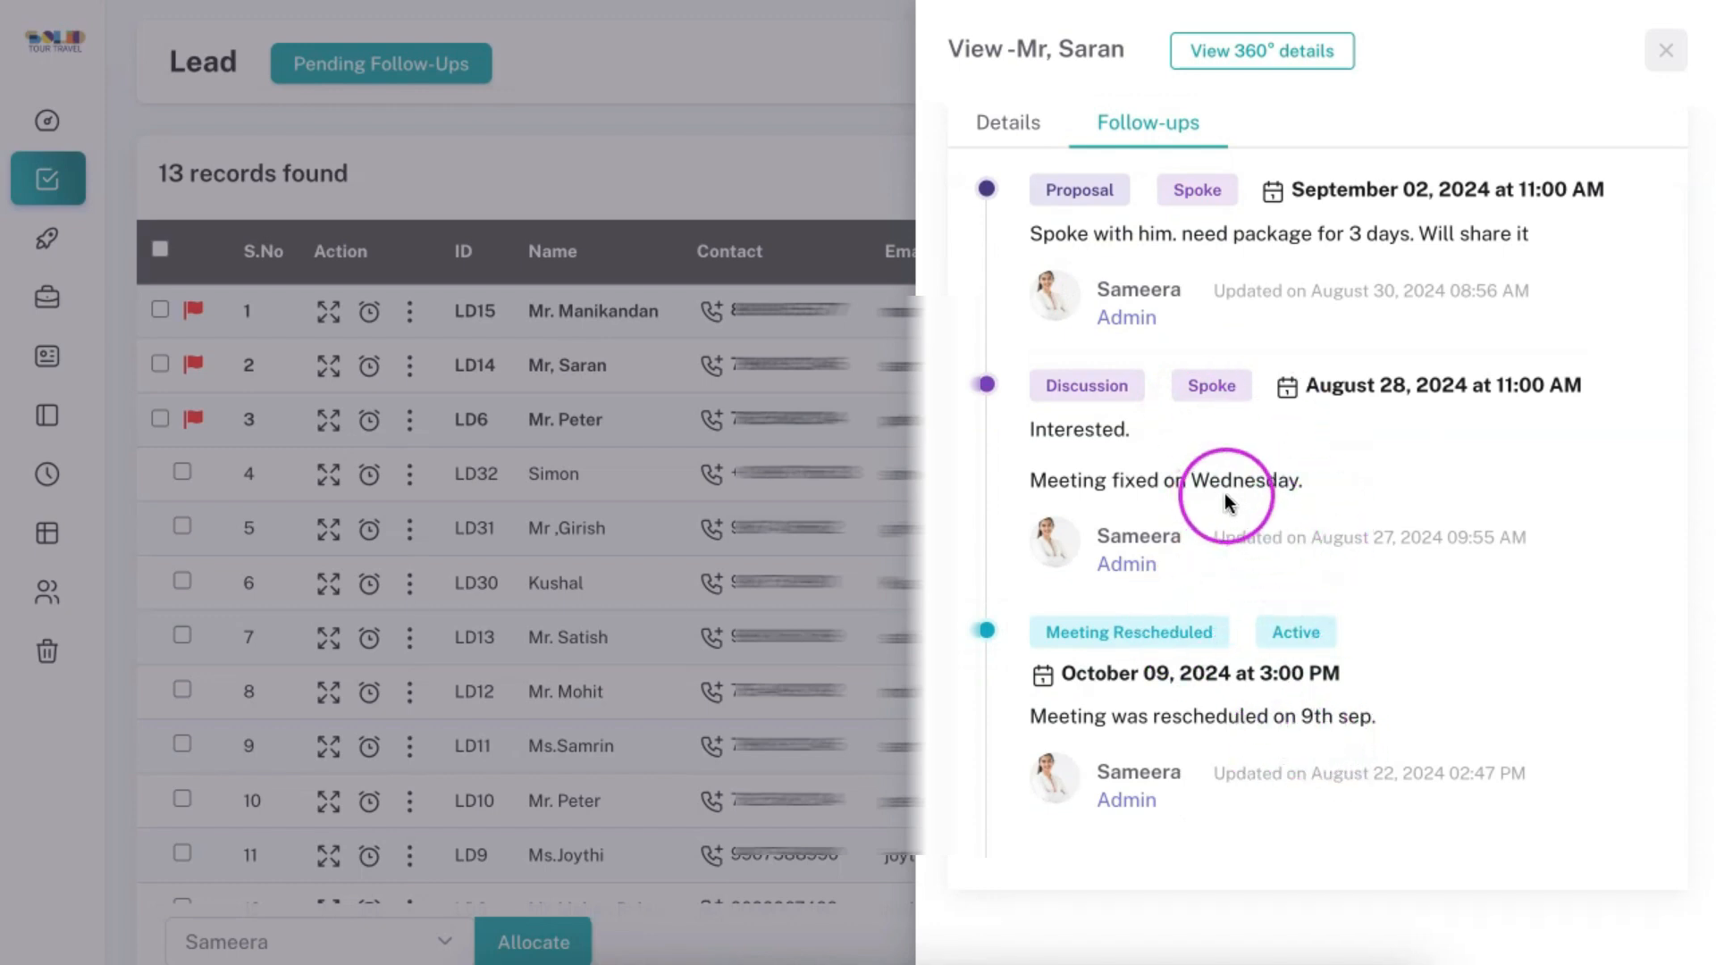
- Open the current lead's 360° details and look through its available actions and notes
click(1271, 52)
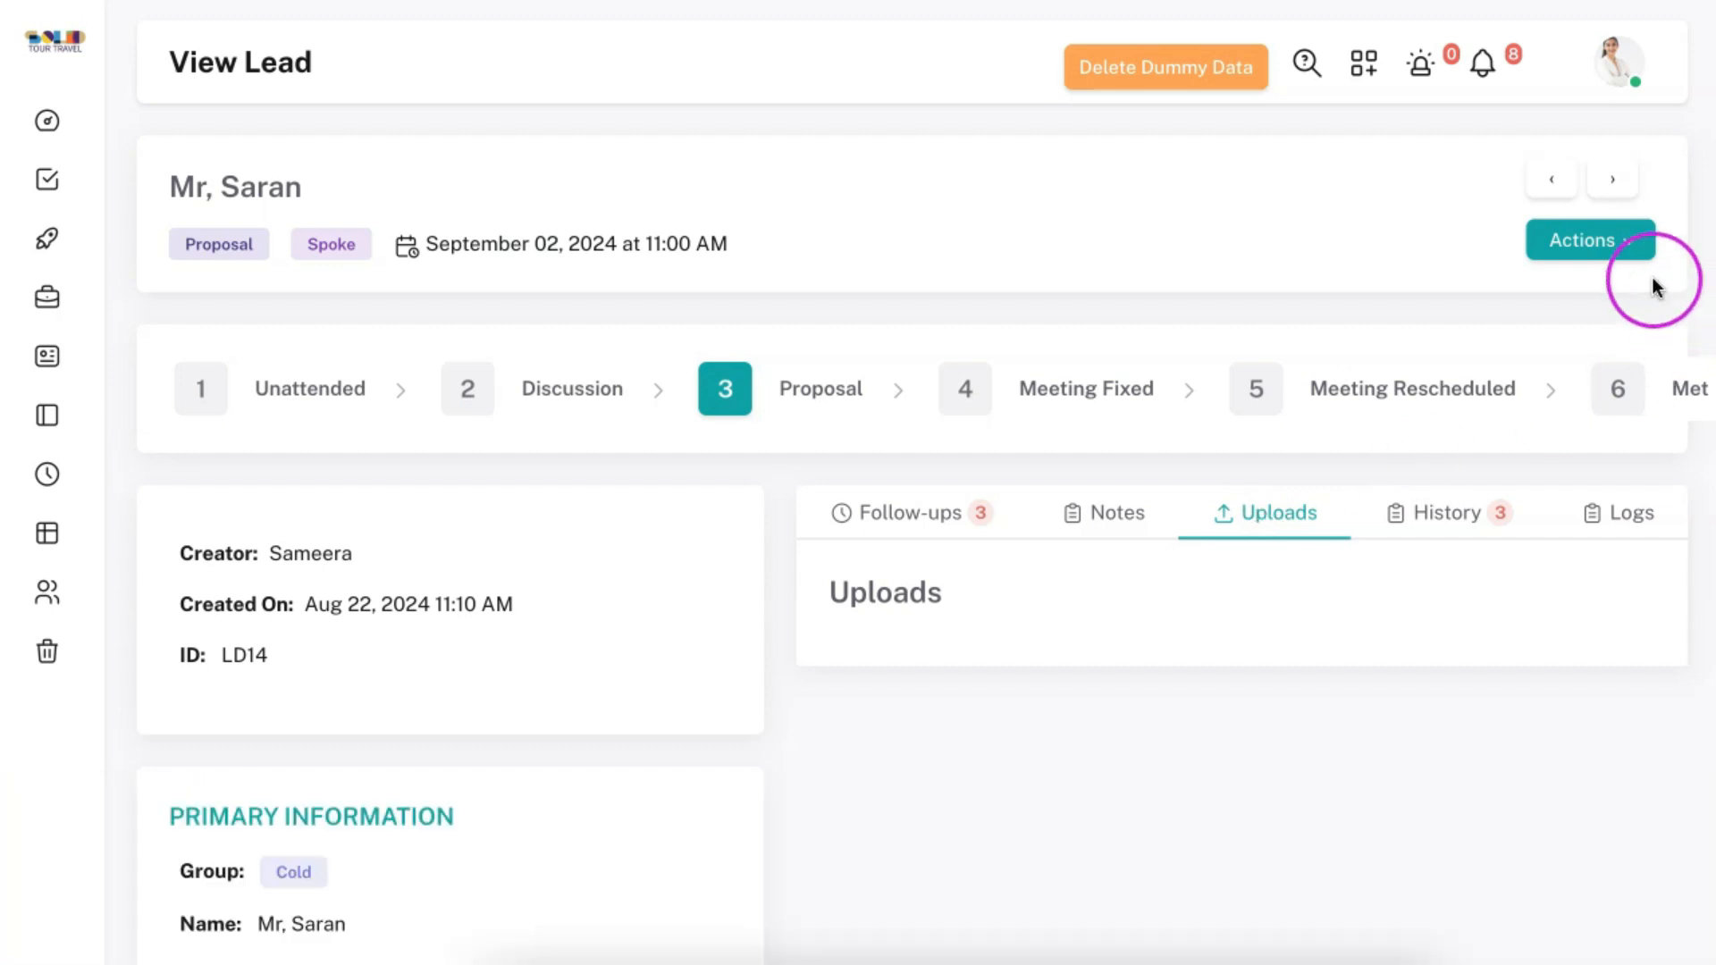
click(1622, 239)
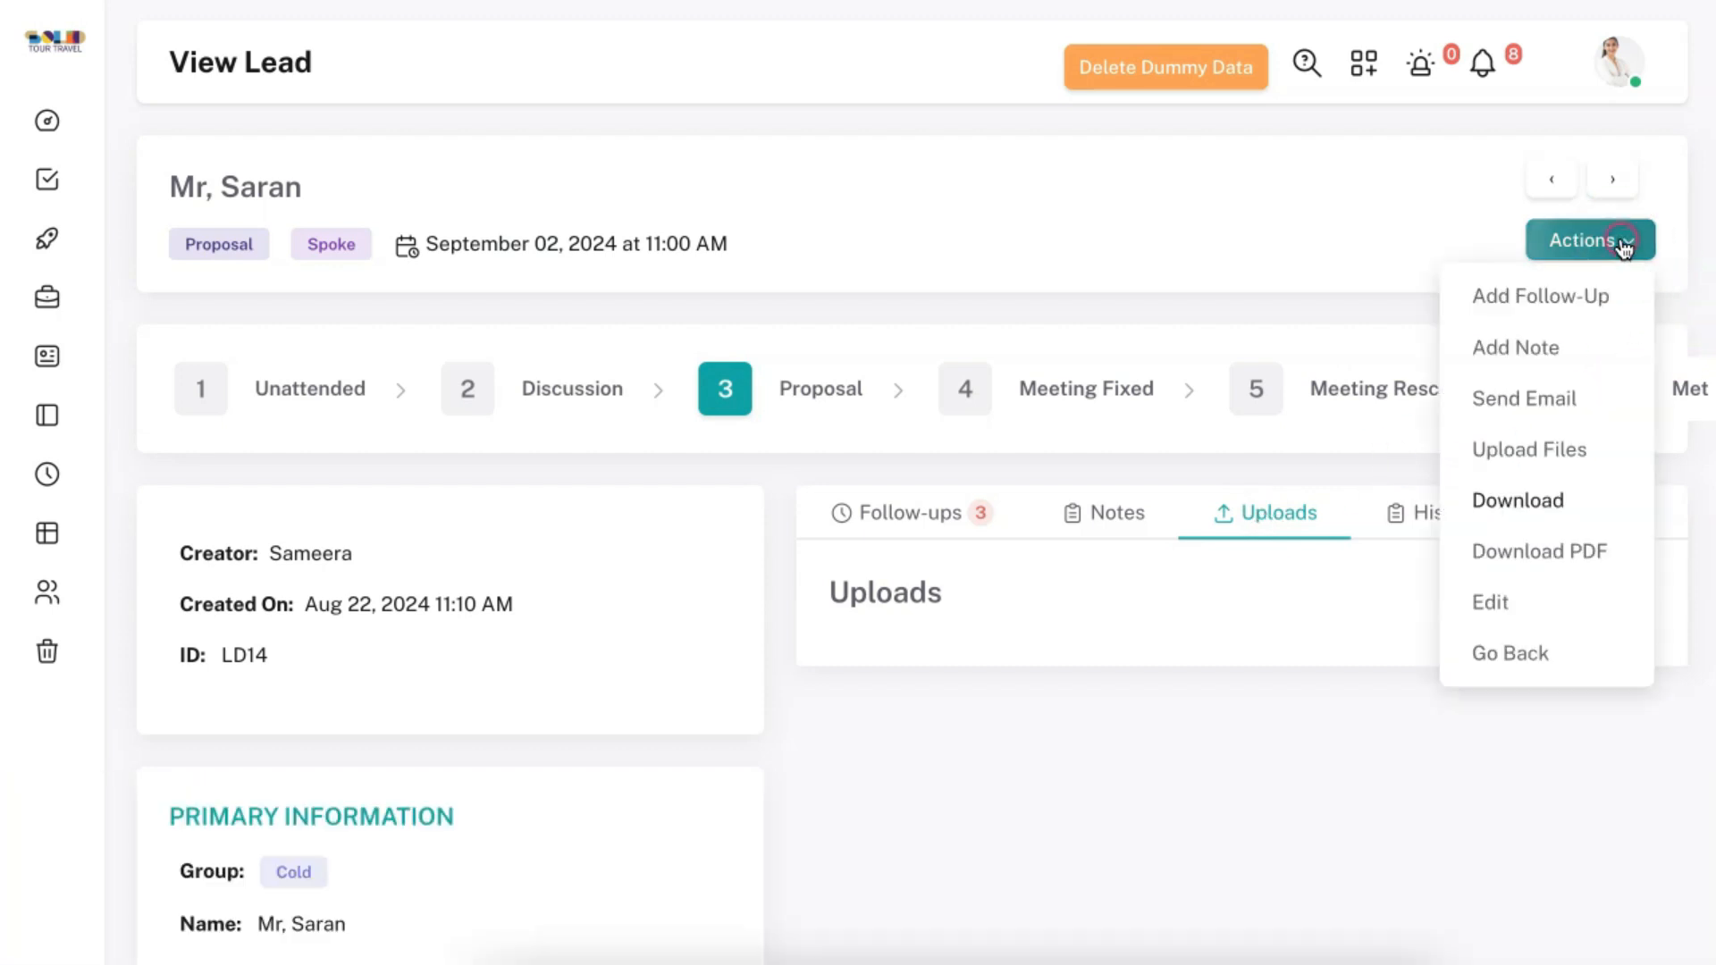
click(1343, 227)
click(1118, 529)
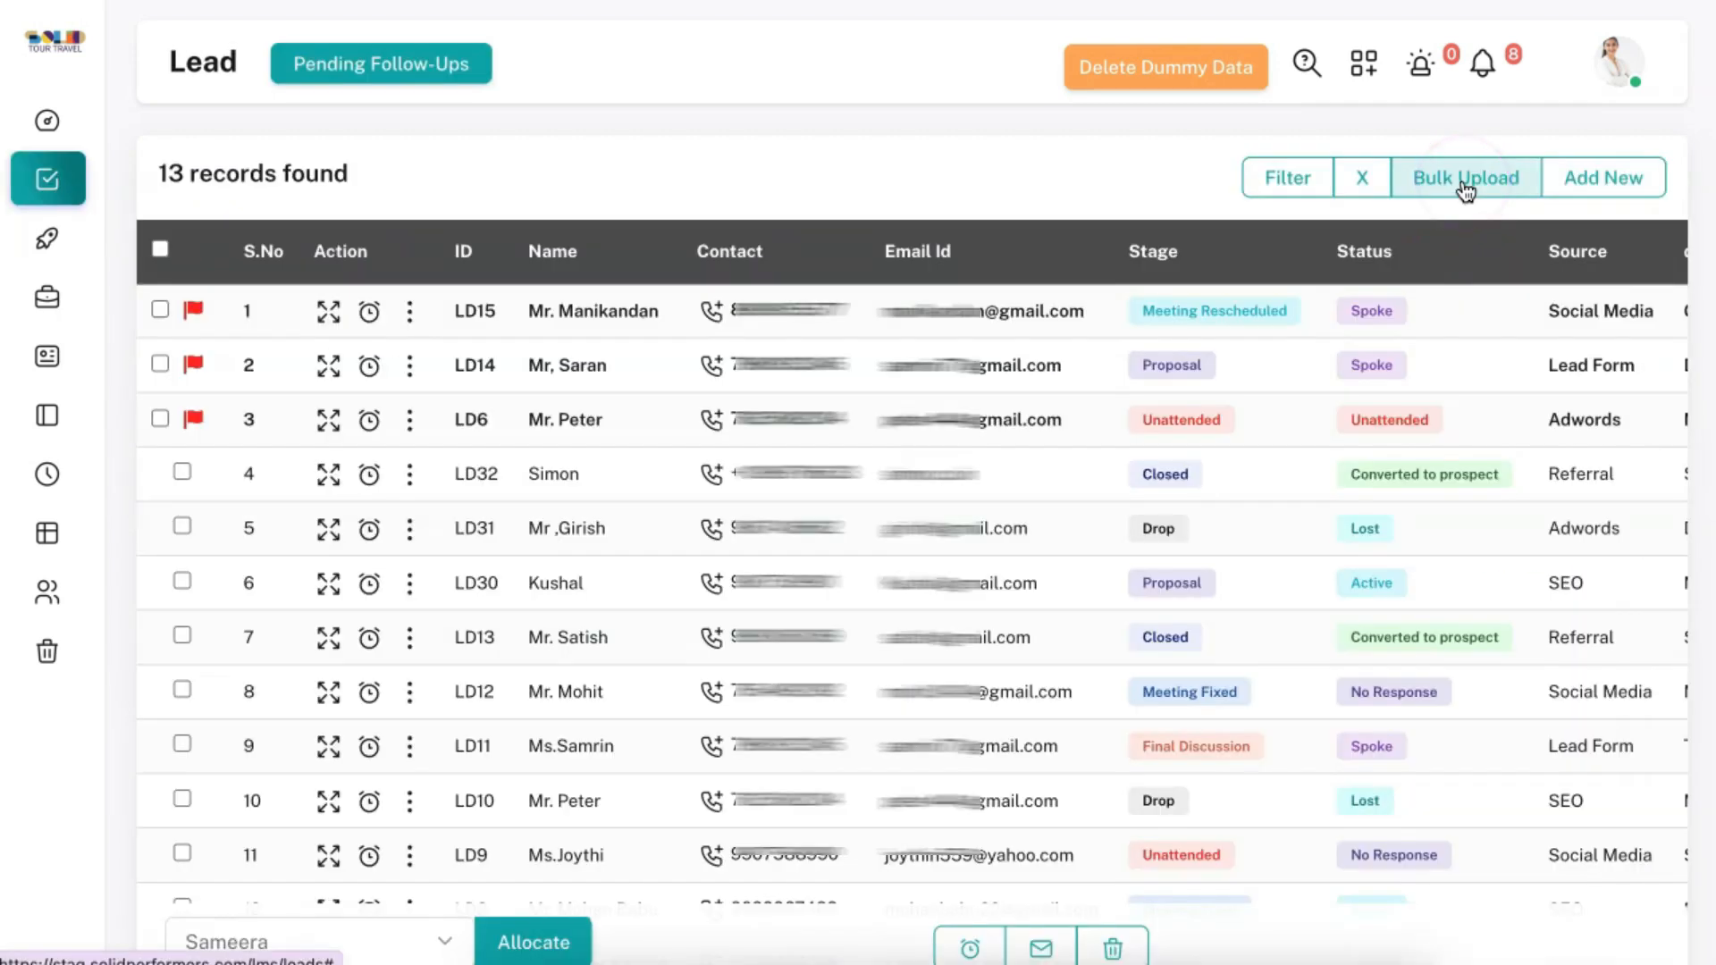
- Open the bulk lead upload form, download the sample format and close the form
click(1464, 183)
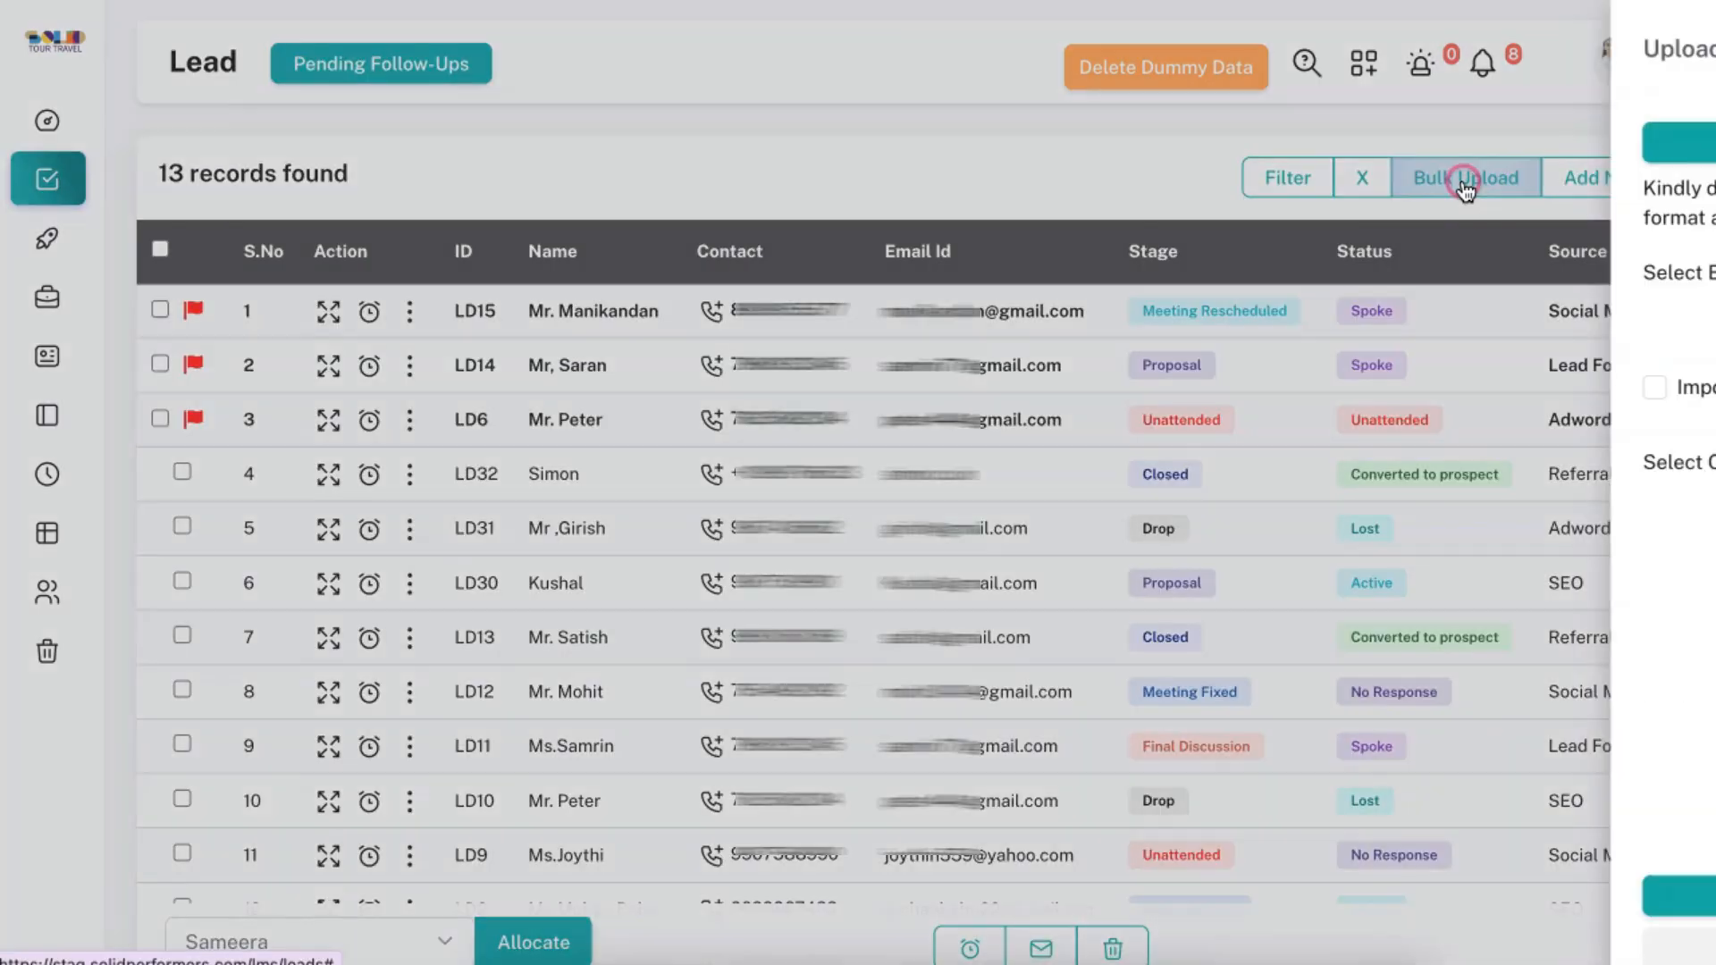
click(1347, 154)
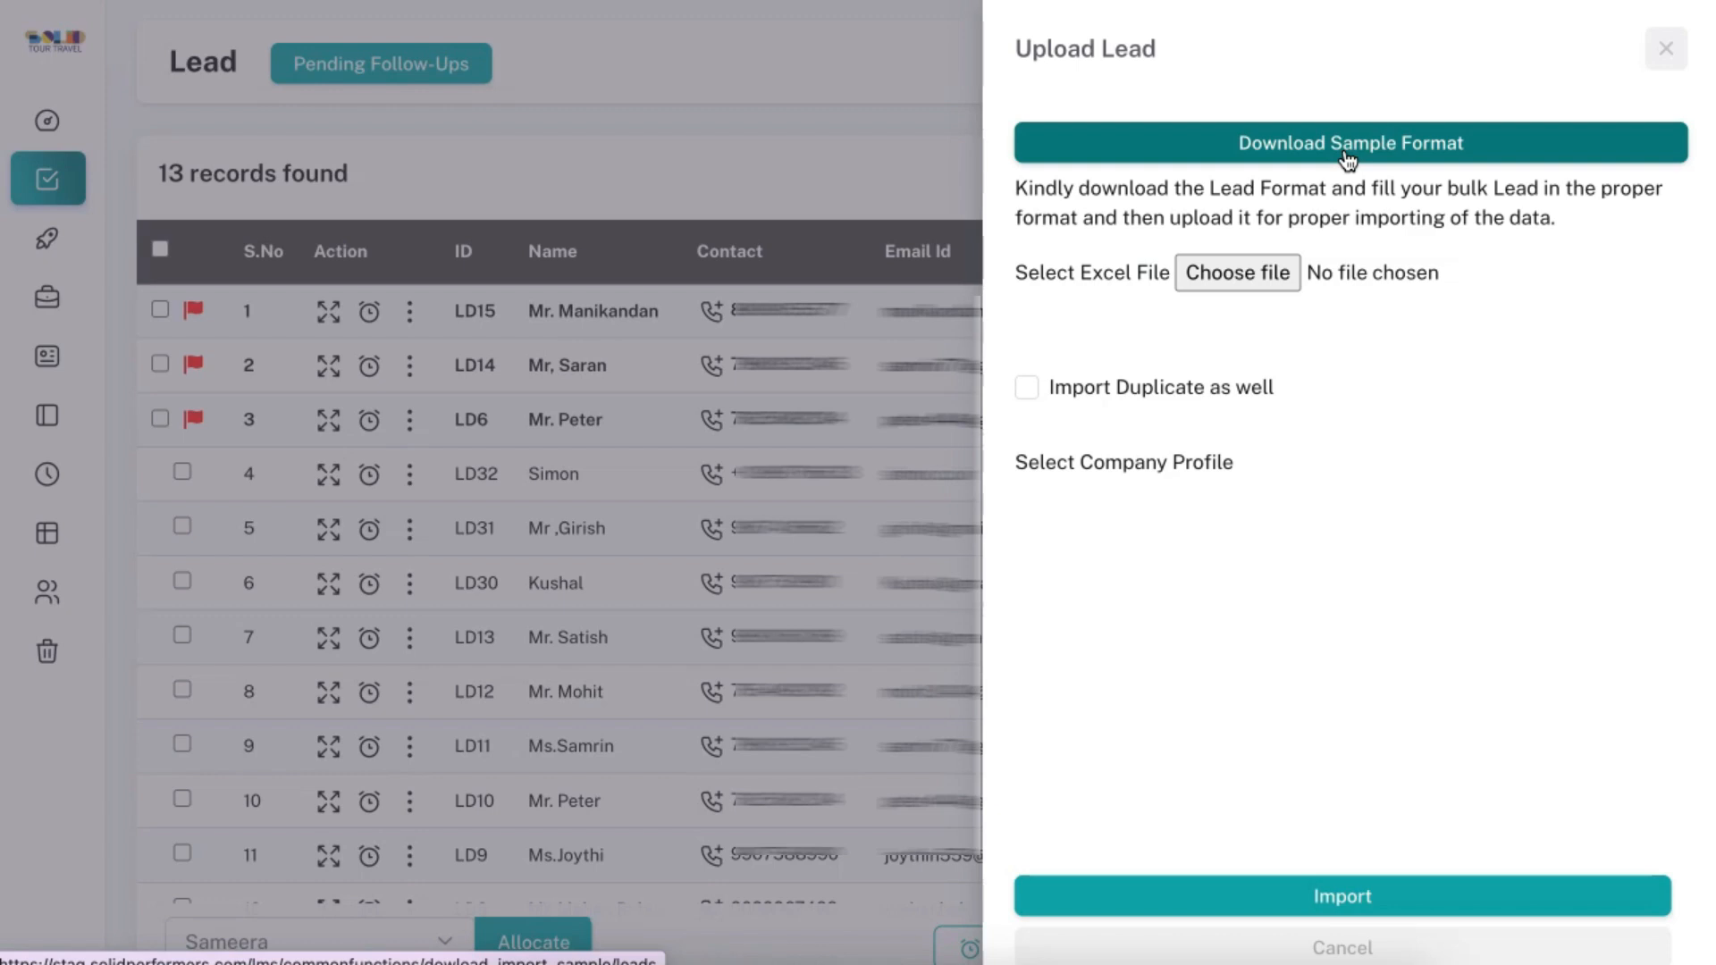
click(556, 442)
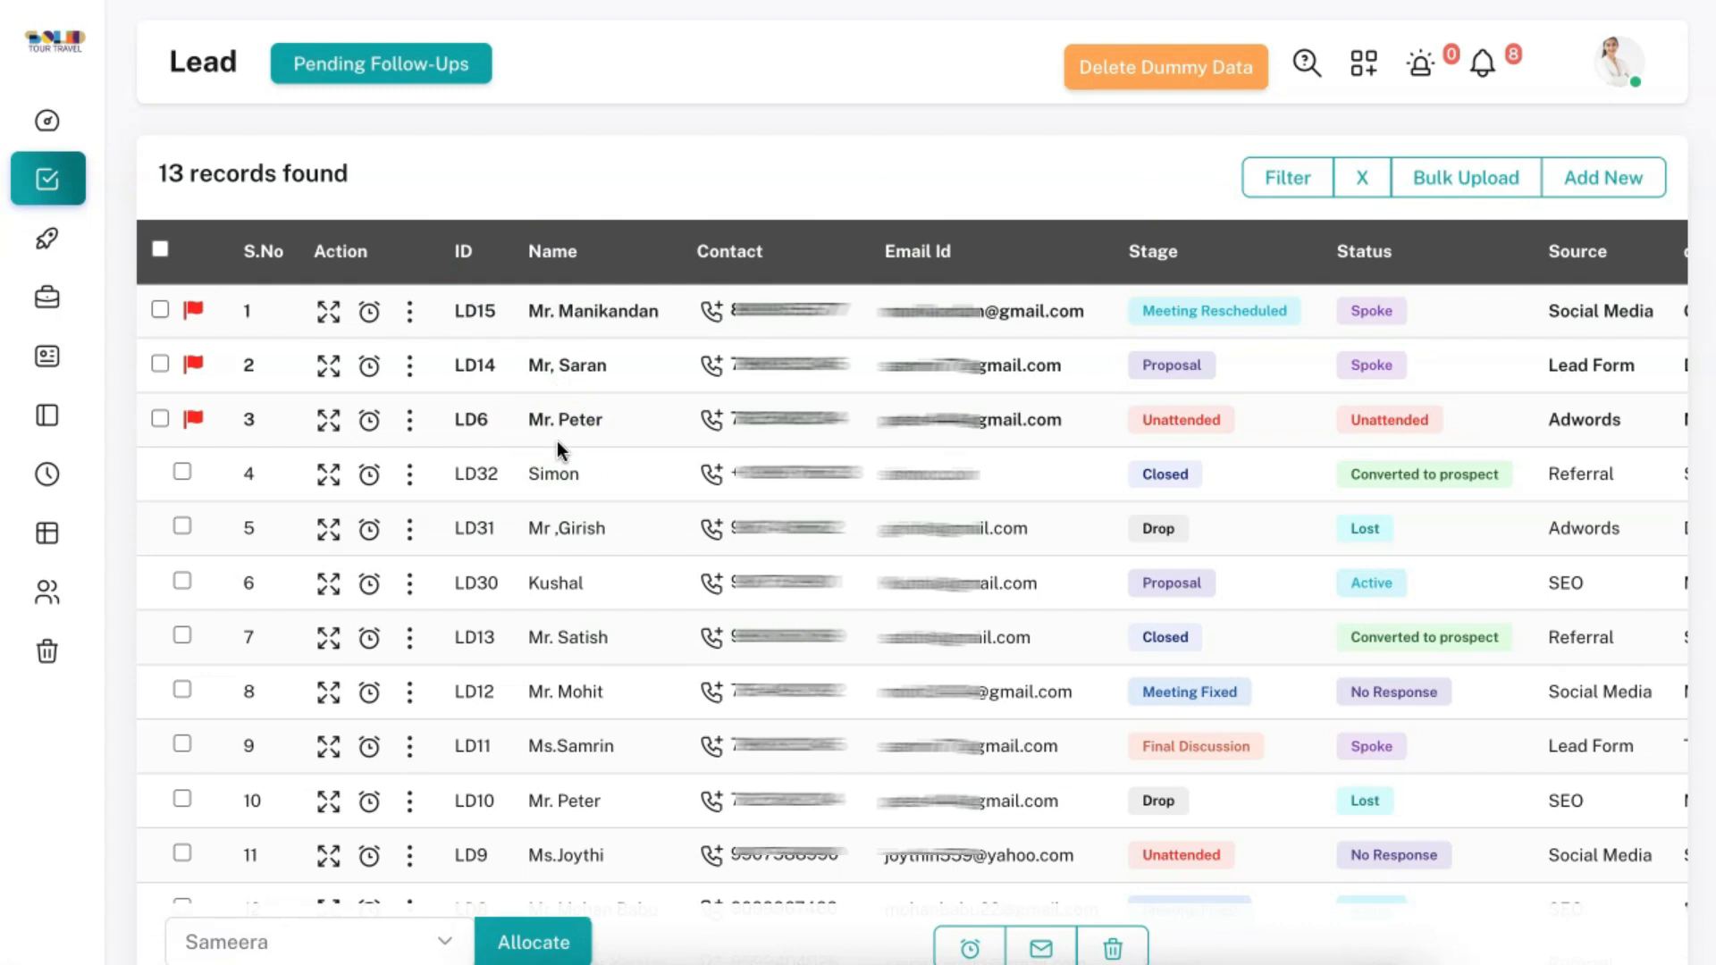
- Look across the lead list's columns, then select all leads and view the users available for allocation
scroll(1019, 525, right, 8)
scroll(1027, 527, left, 8)
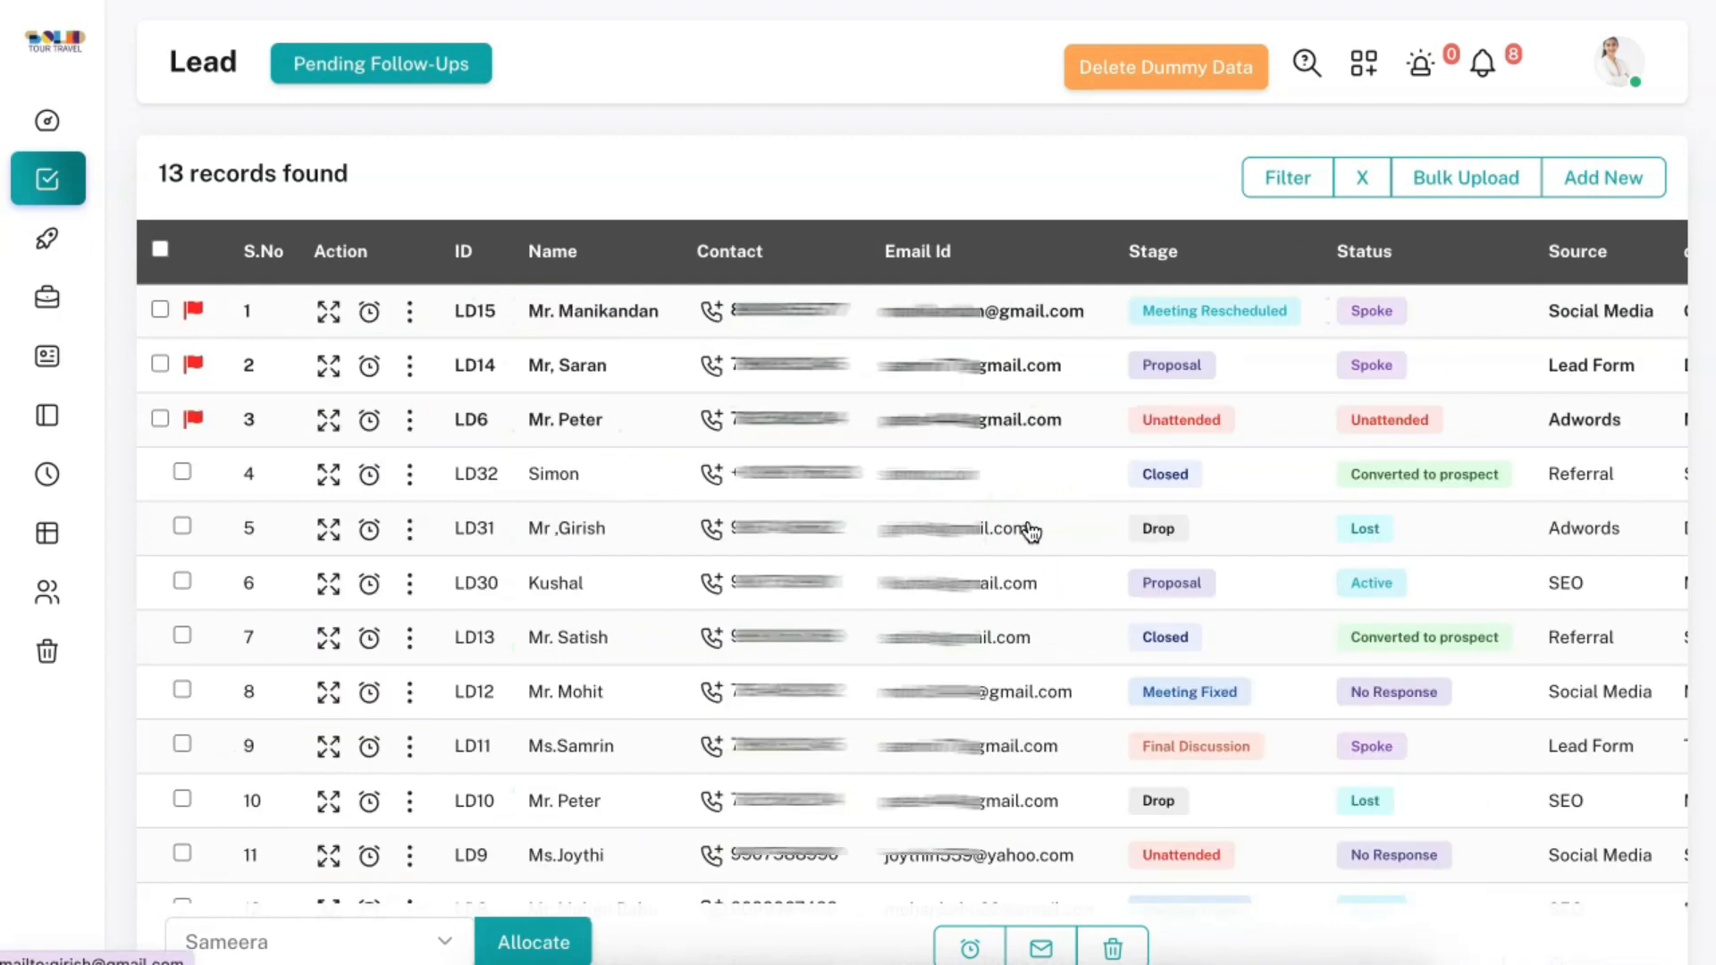
click(160, 249)
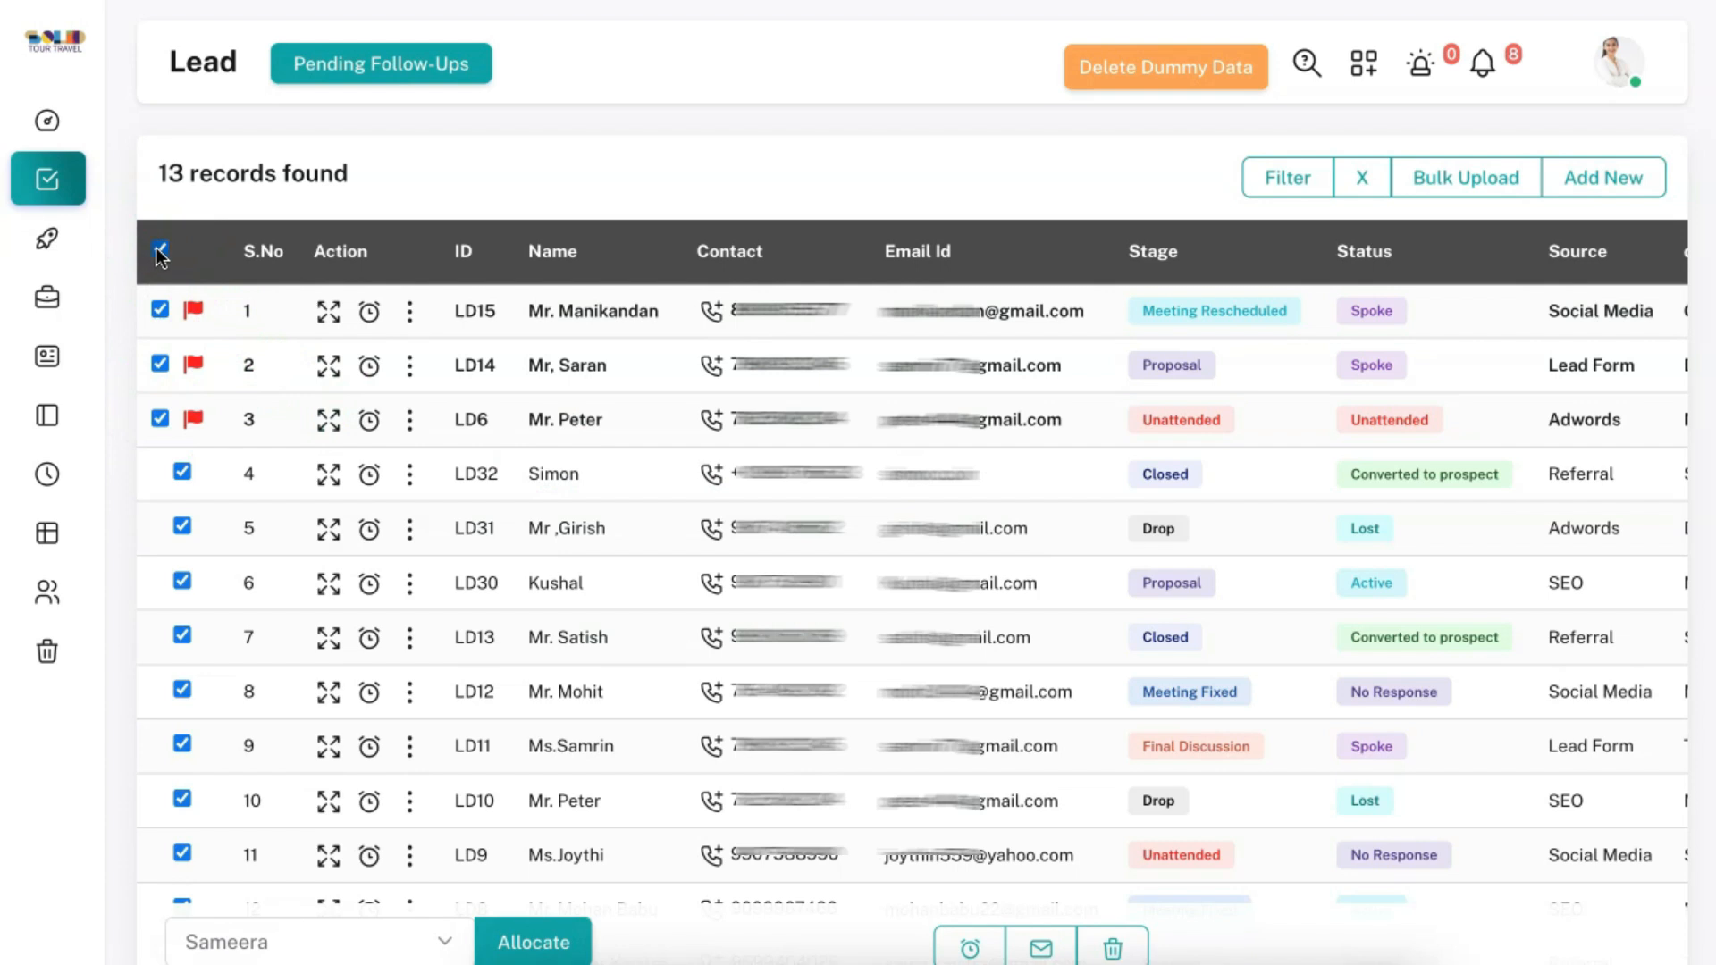
click(304, 943)
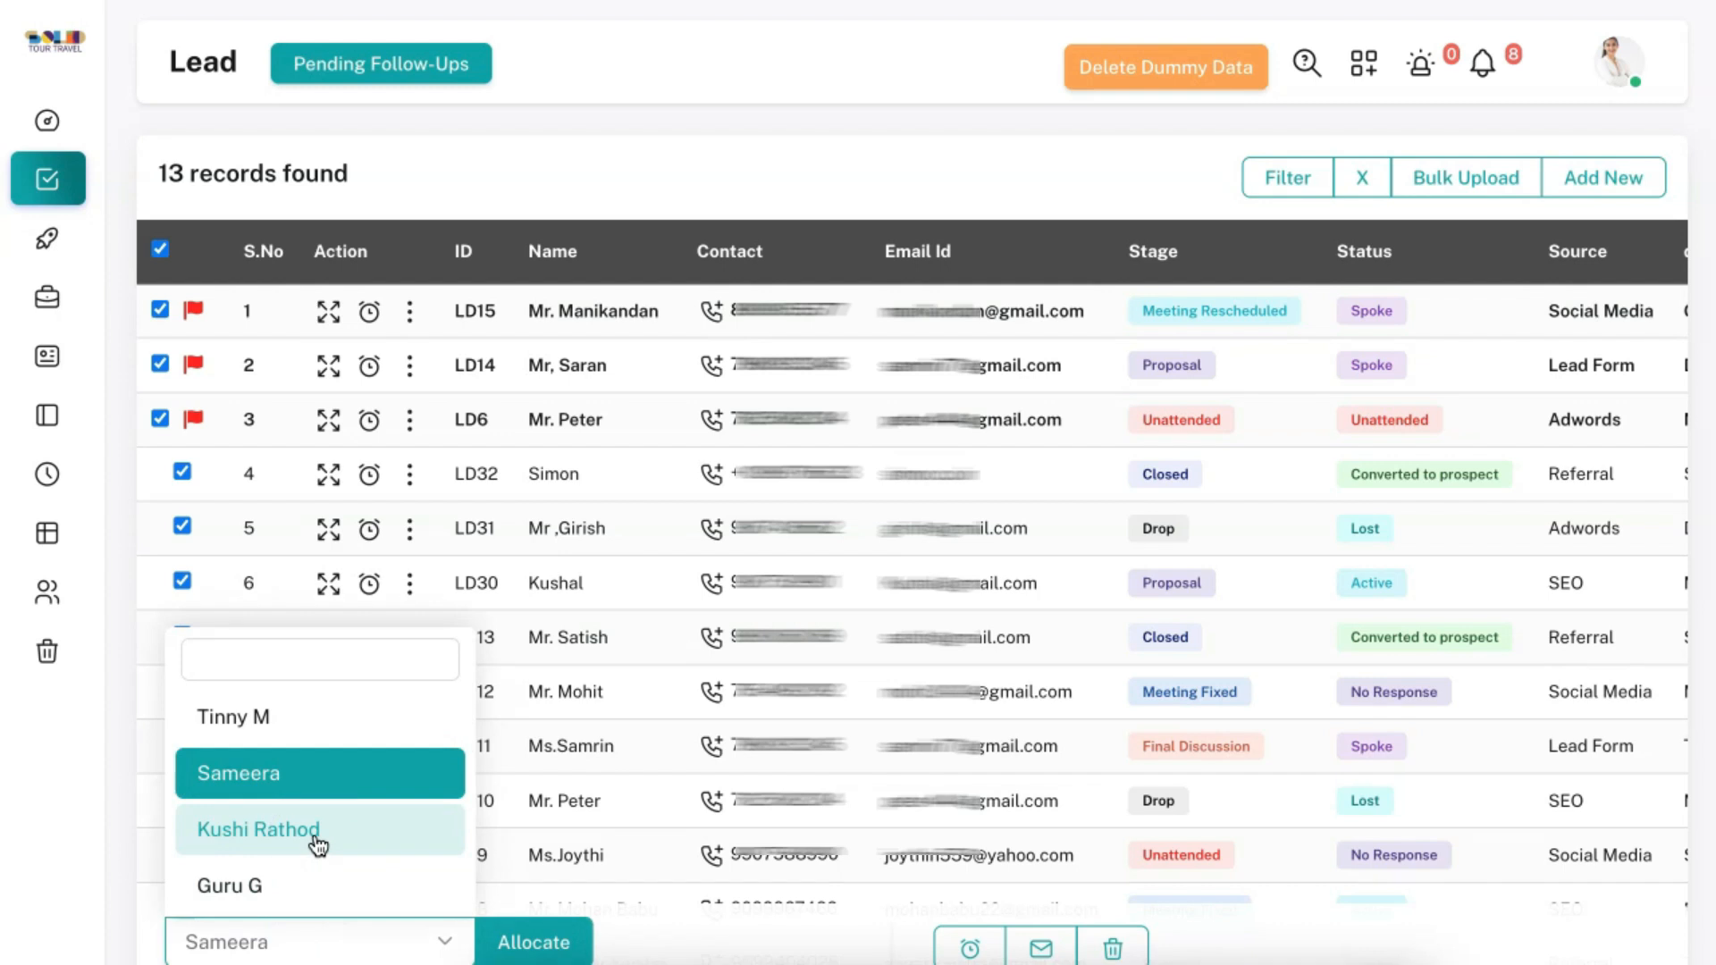
click(977, 191)
- Apply a filter to the lead list and reset it to list all leads
click(1278, 179)
click(1376, 331)
click(1383, 284)
click(1425, 336)
click(1365, 912)
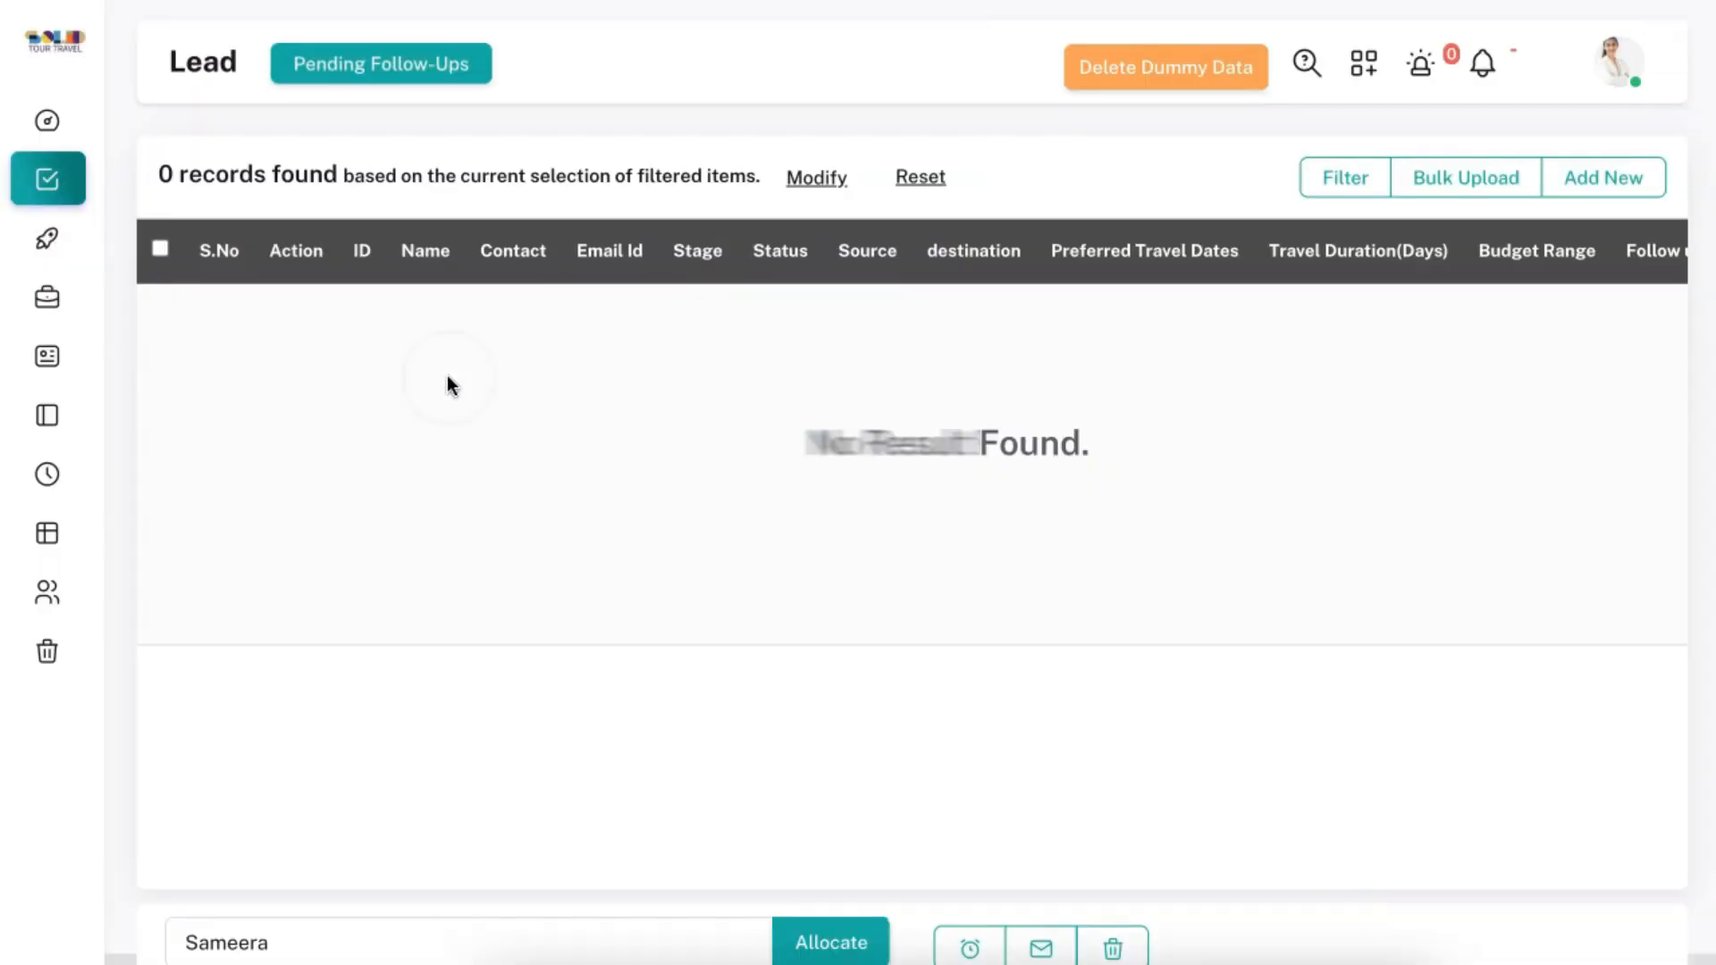
click(933, 178)
click(1587, 192)
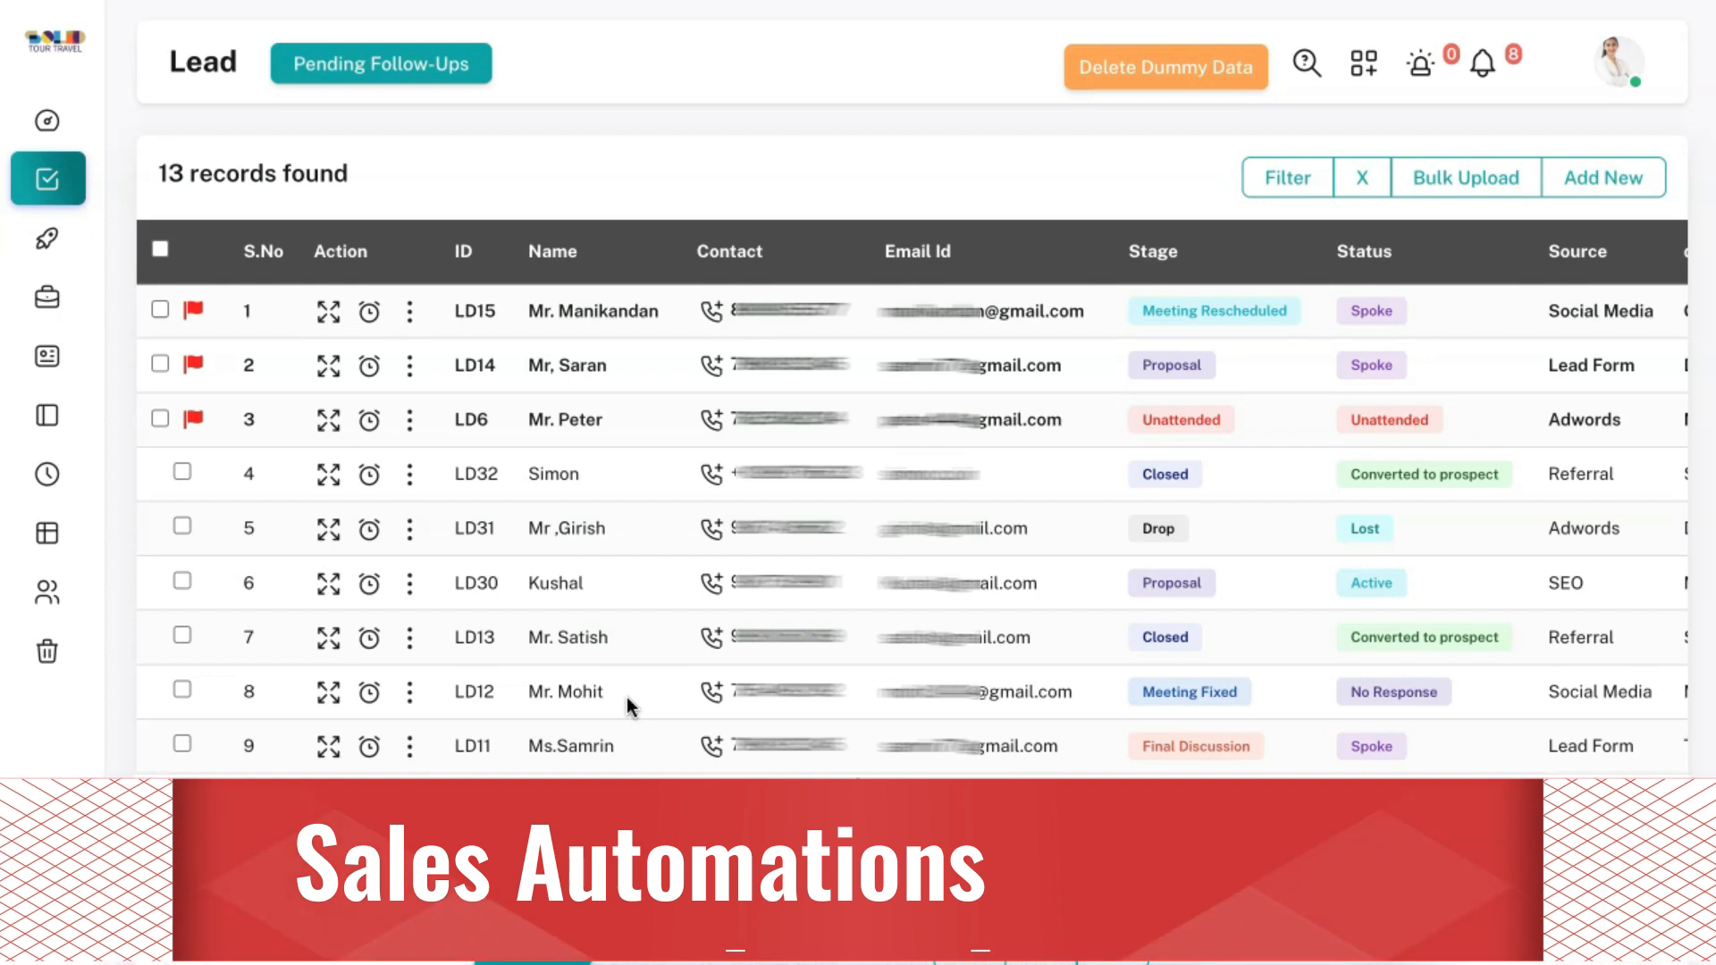
- Open Email Automation from the automation settings and start a new email trigger
click(1619, 61)
click(1575, 333)
click(585, 359)
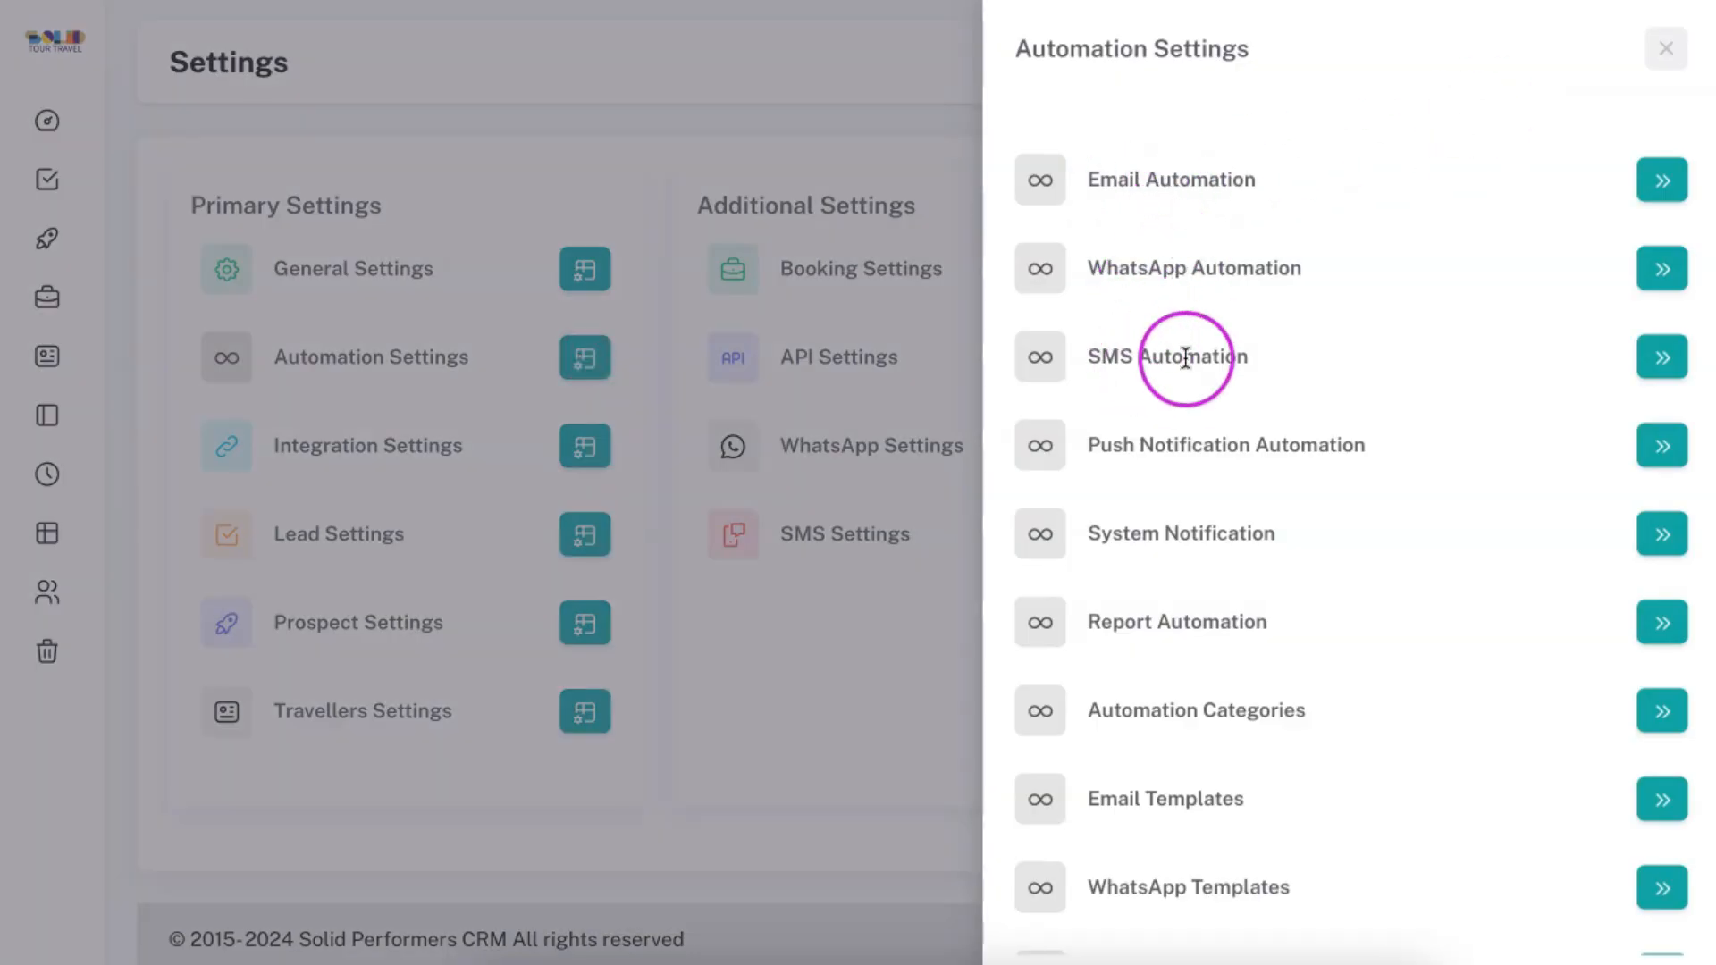
click(1674, 186)
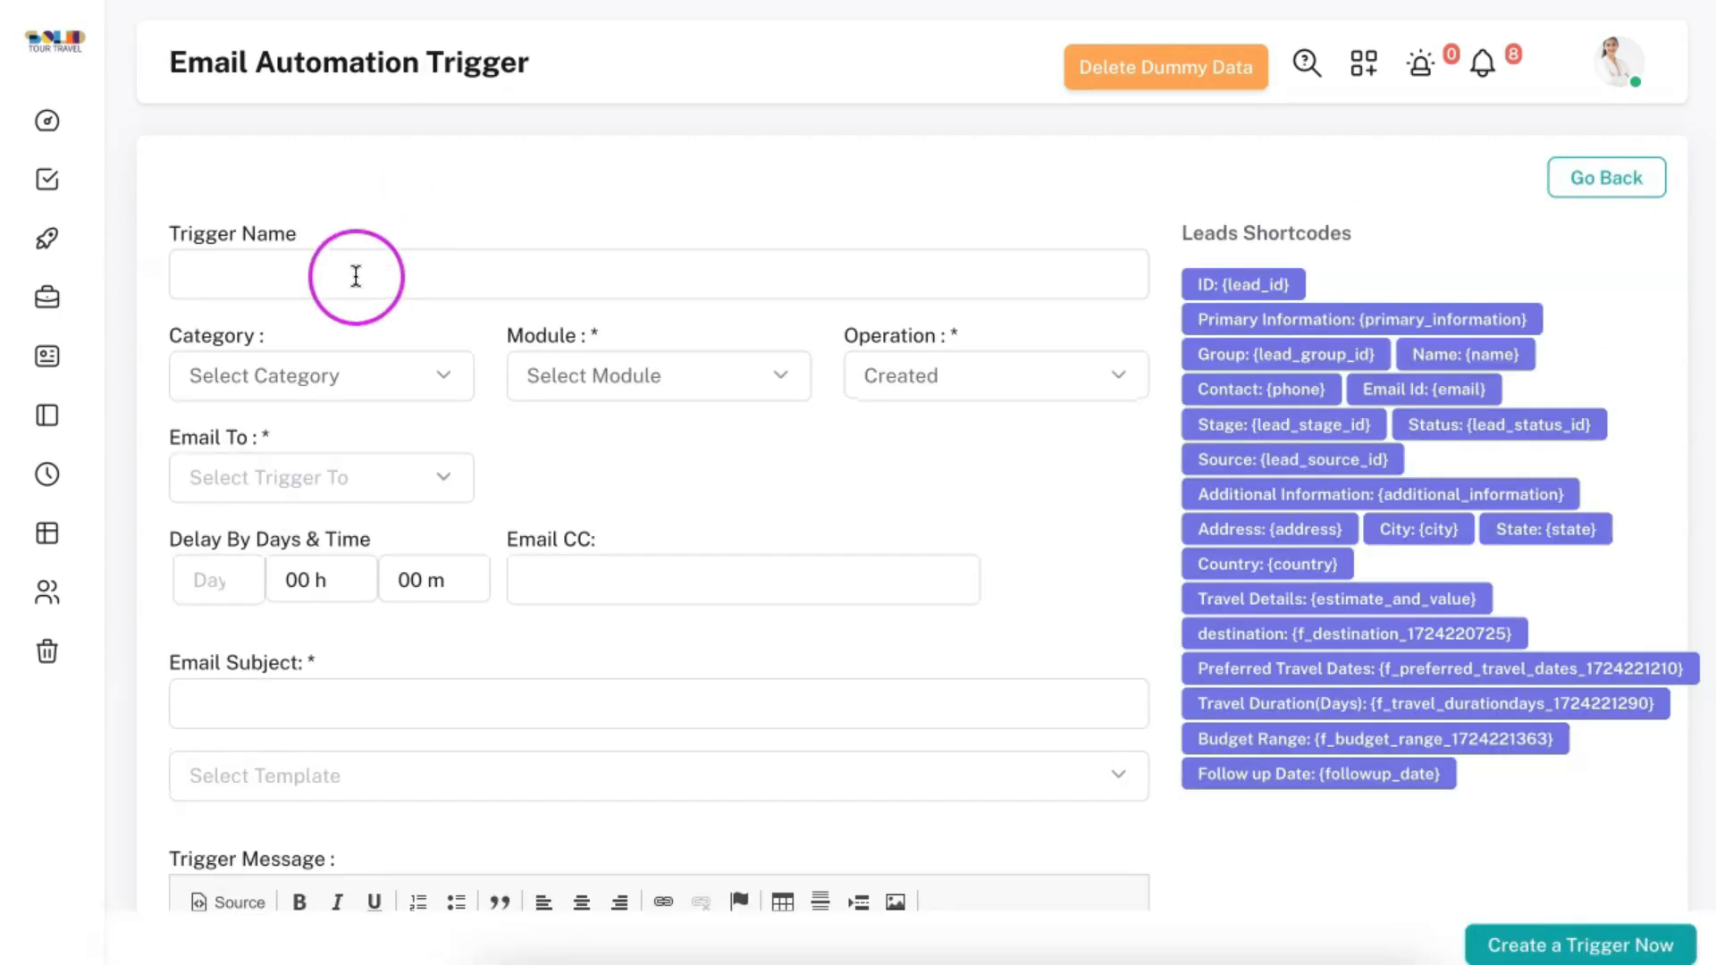
- Name the email trigger "Welcome 1" and set its module to Lead
click(356, 277)
text(Welcome)
click(565, 390)
click(584, 534)
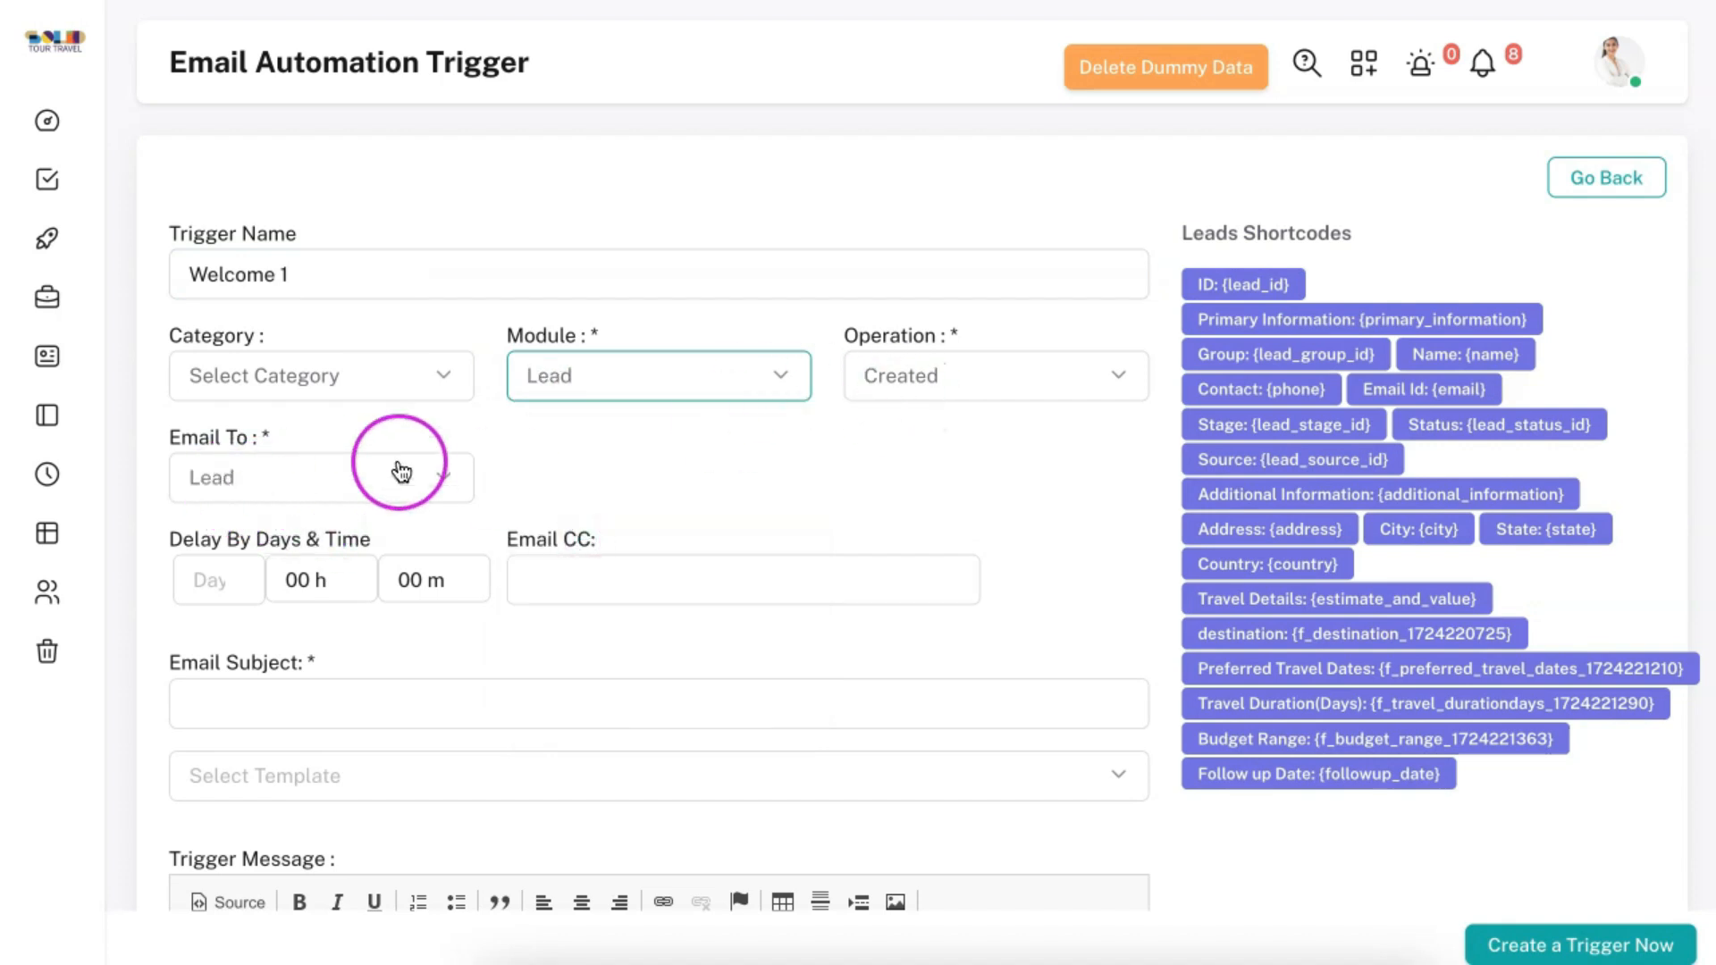
- Enter "Welcome to Solid Travel" as the trigger's email subject
scroll(500, 451, down, 2)
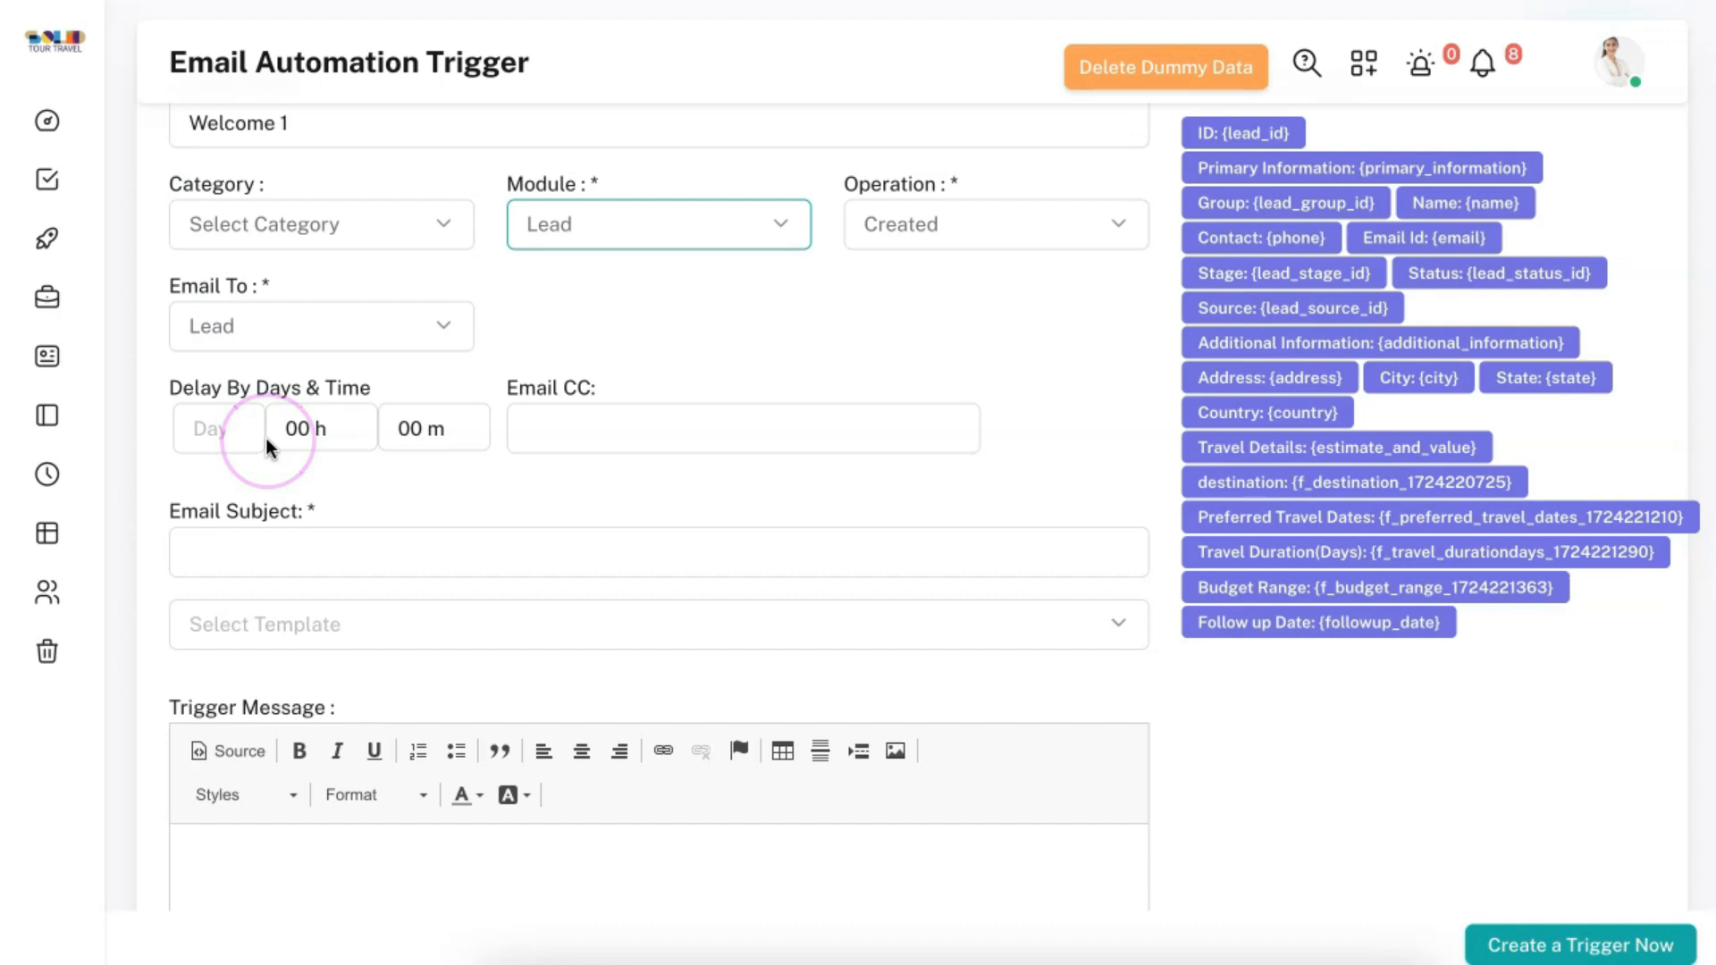
click(323, 553)
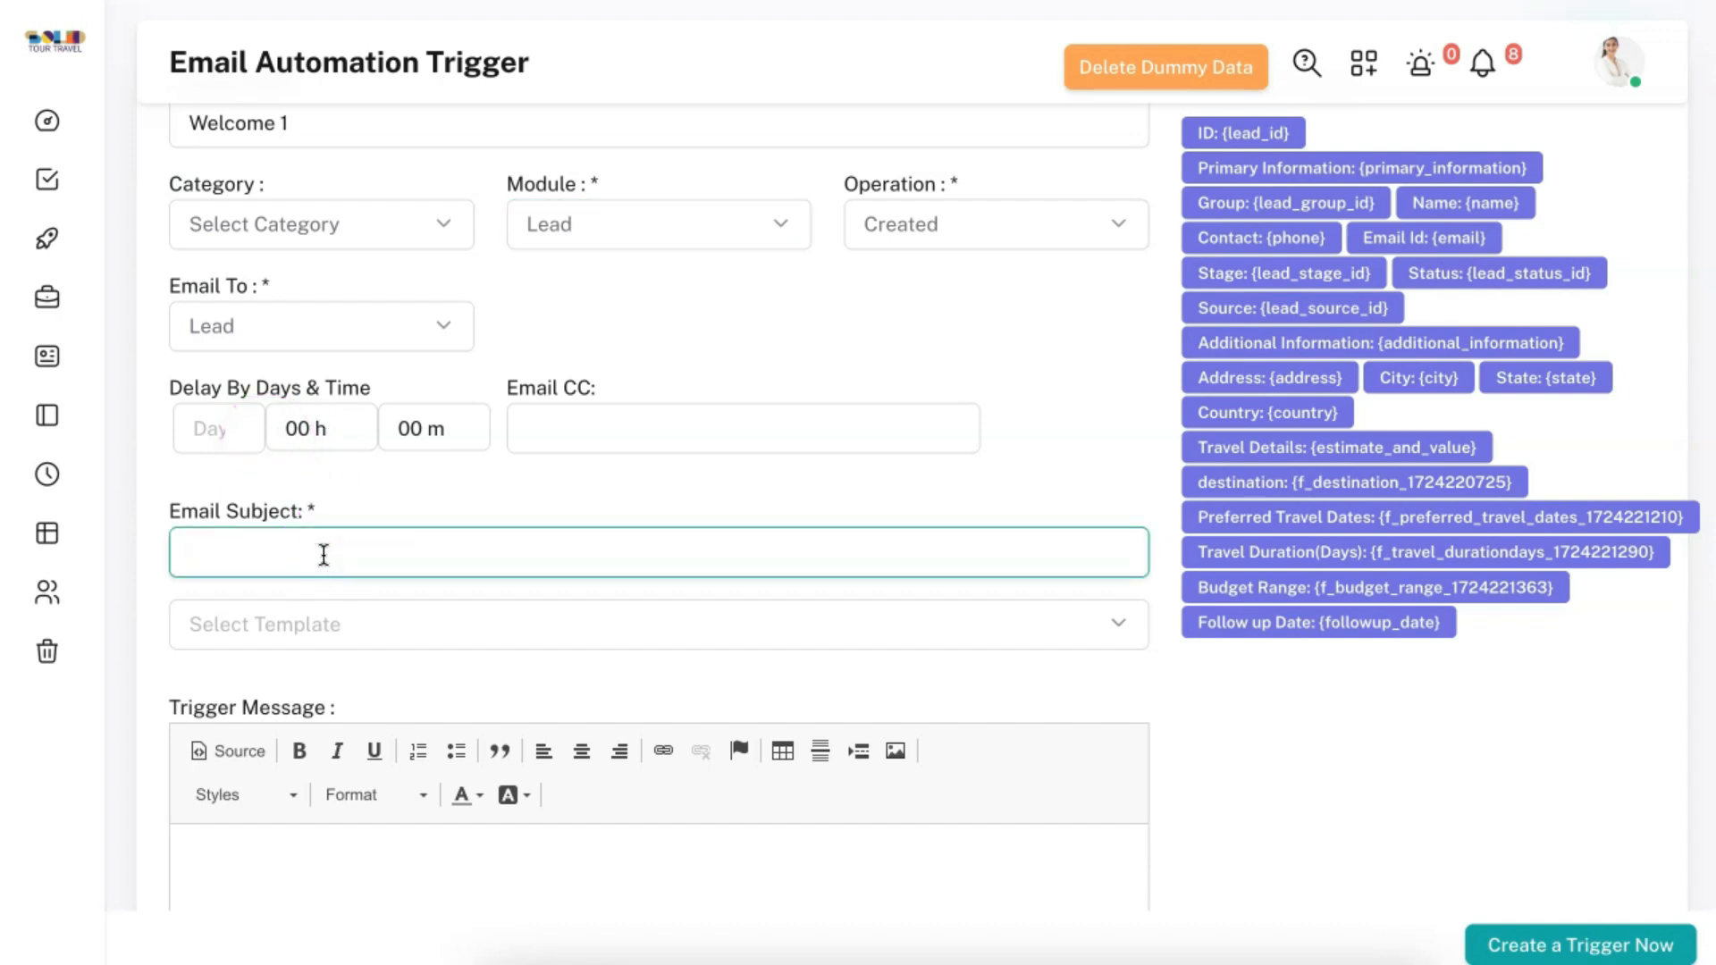
text(Welcome to Solid Travel)
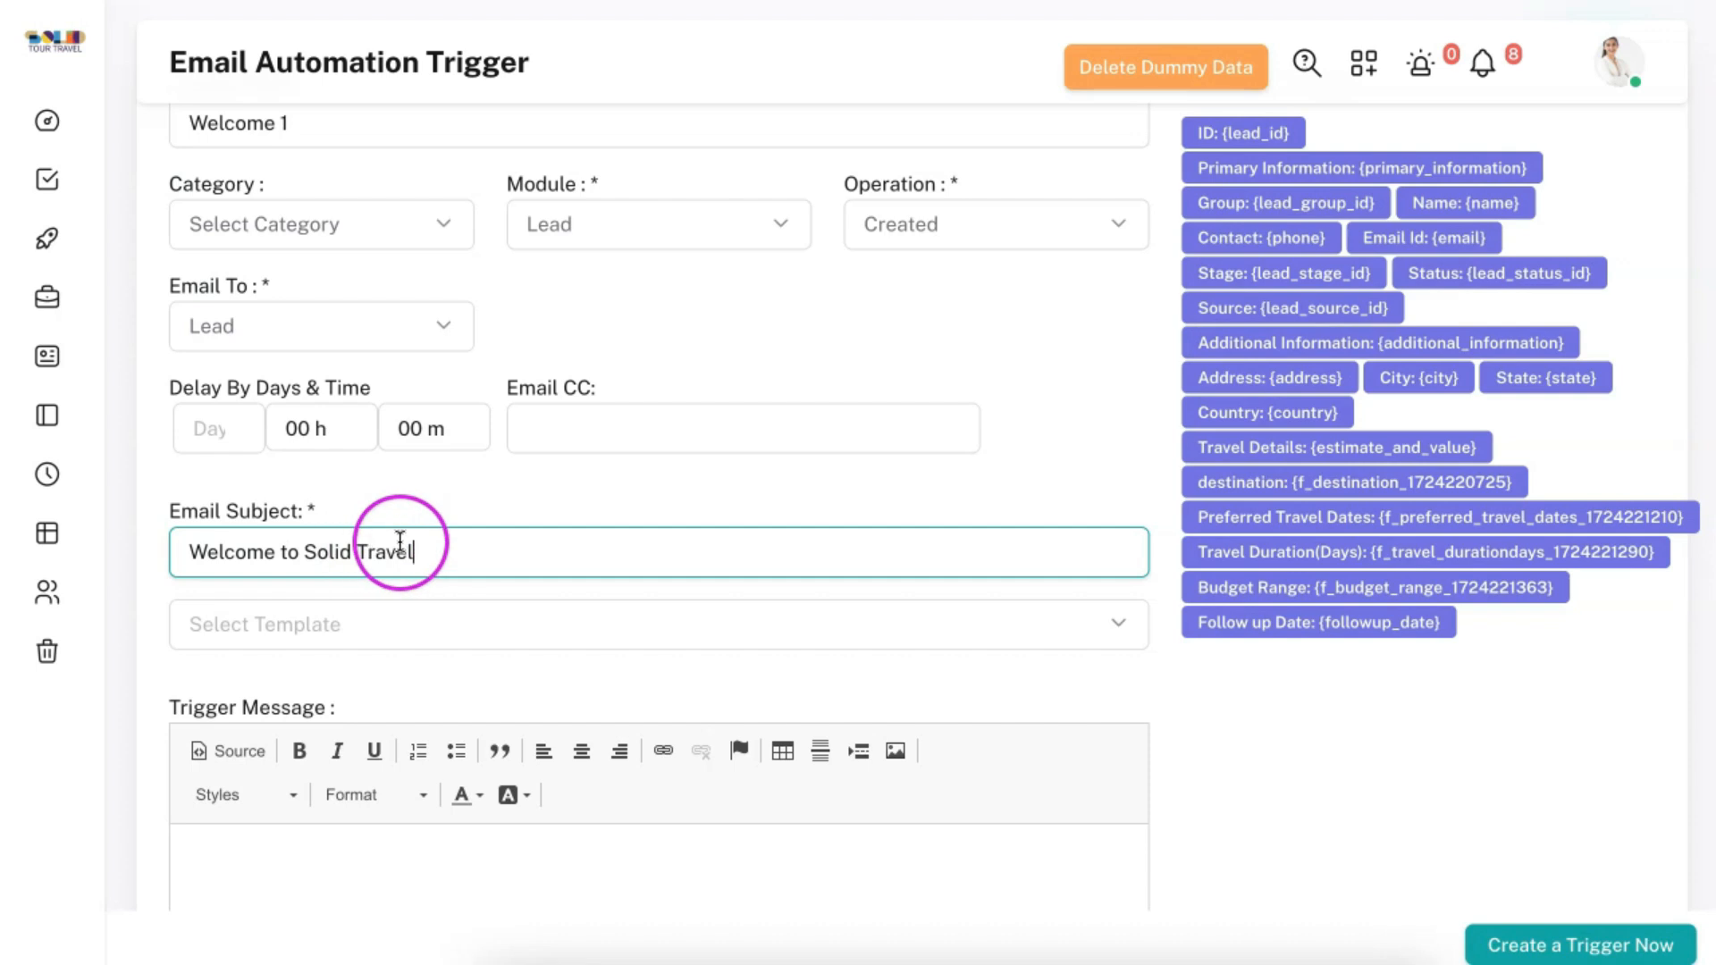
click(458, 489)
- Write the trigger message "Hi {name}," using the lead name shortcode, and create the trigger
scroll(565, 486, down, 3)
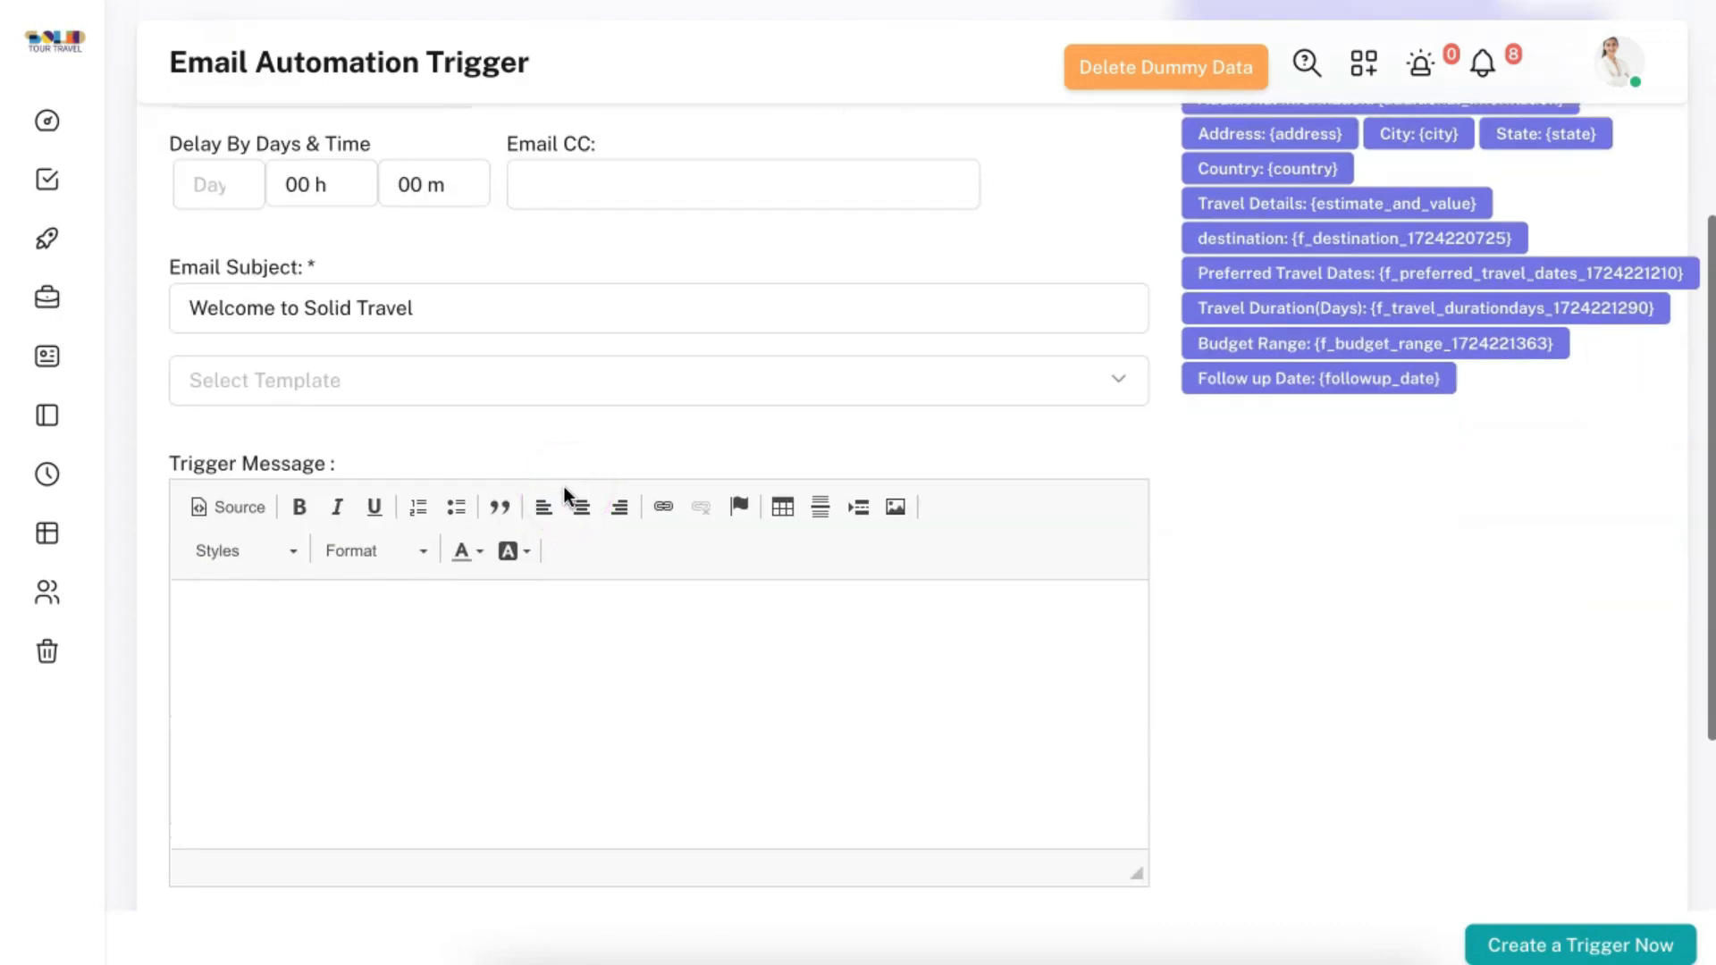
click(312, 620)
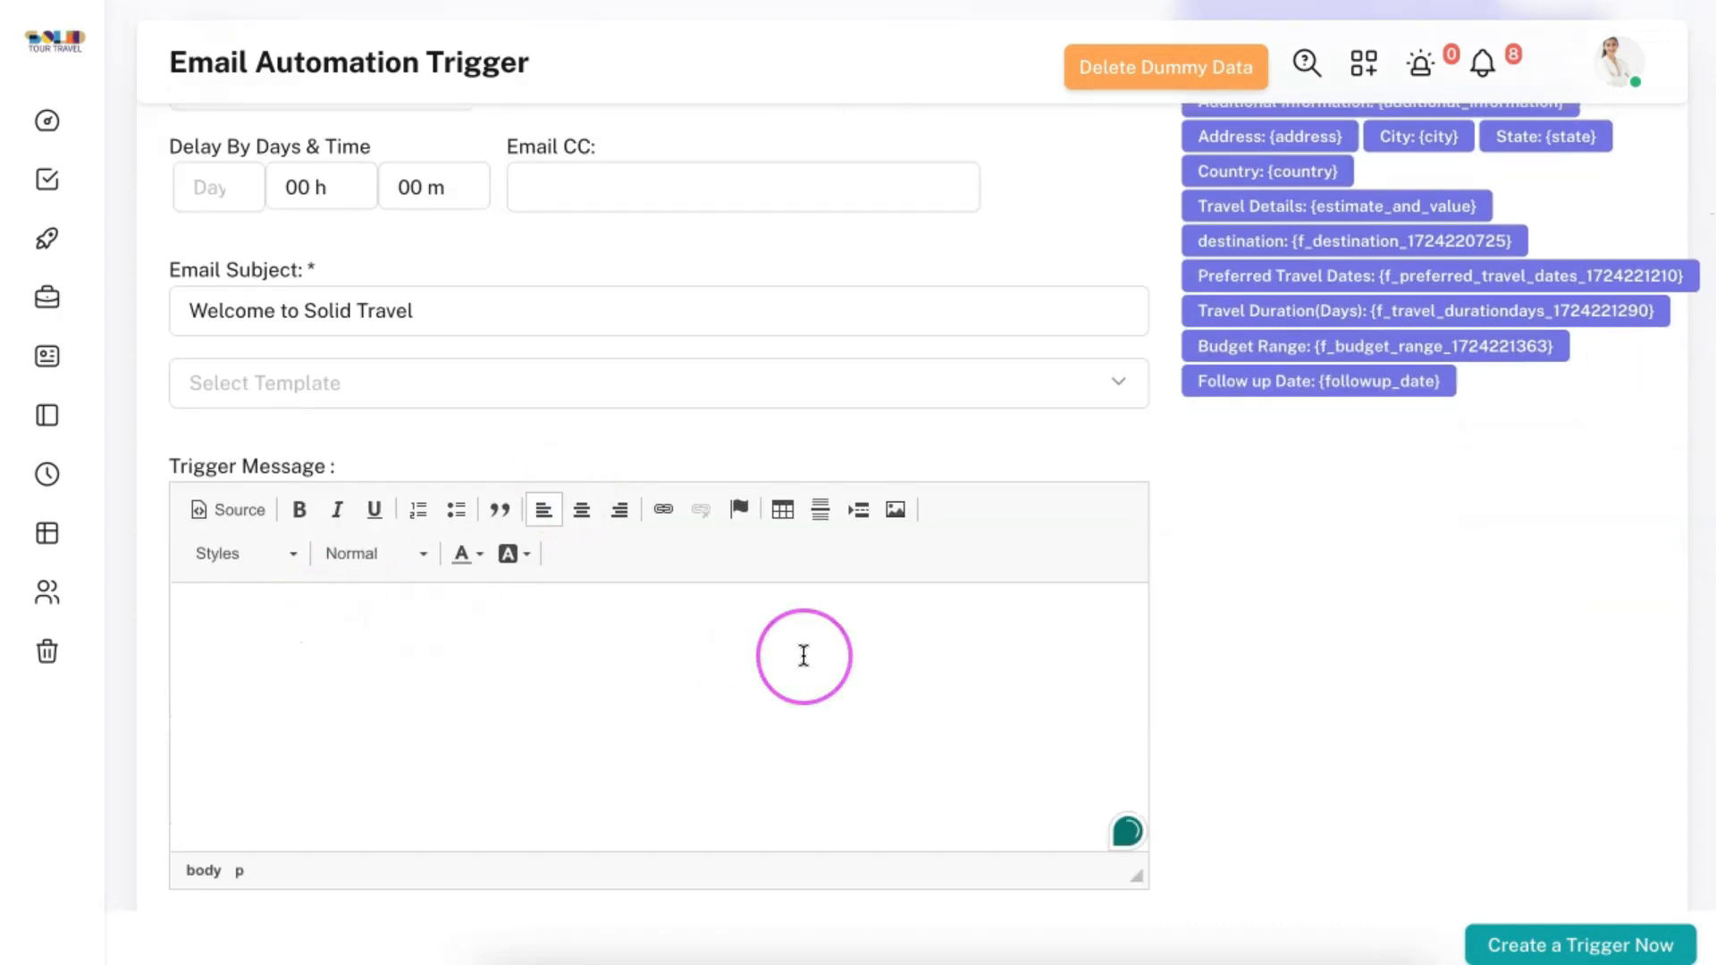
scroll(802, 653, up, 1)
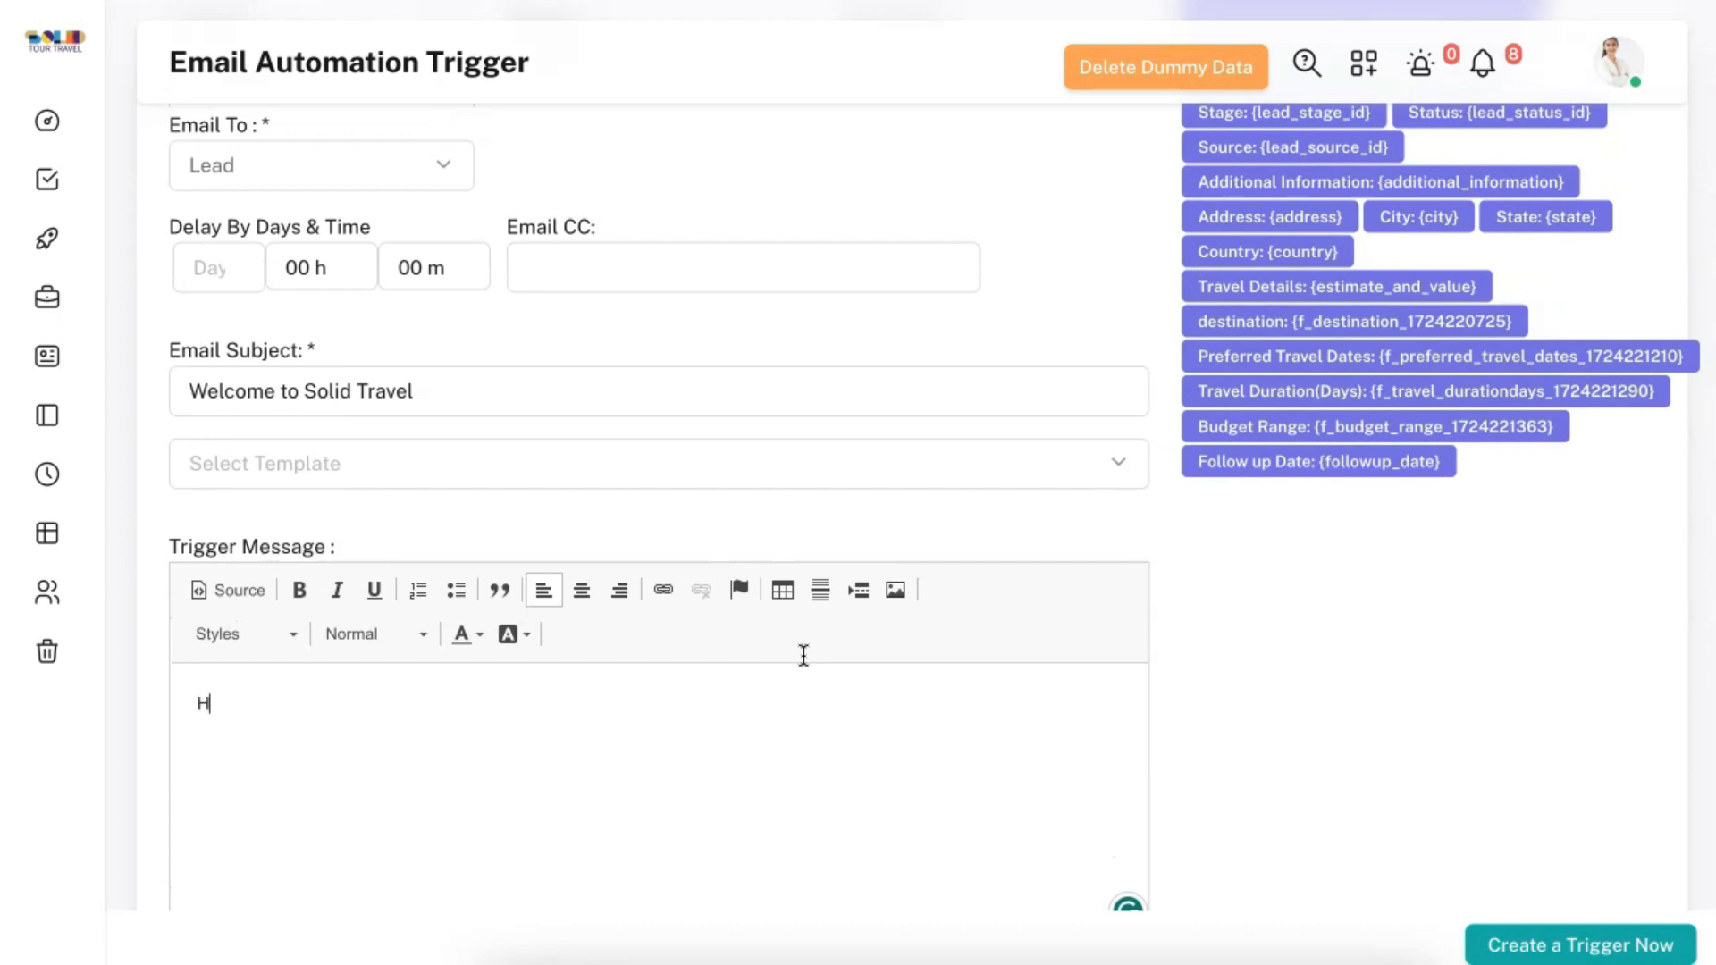
text(Hi)
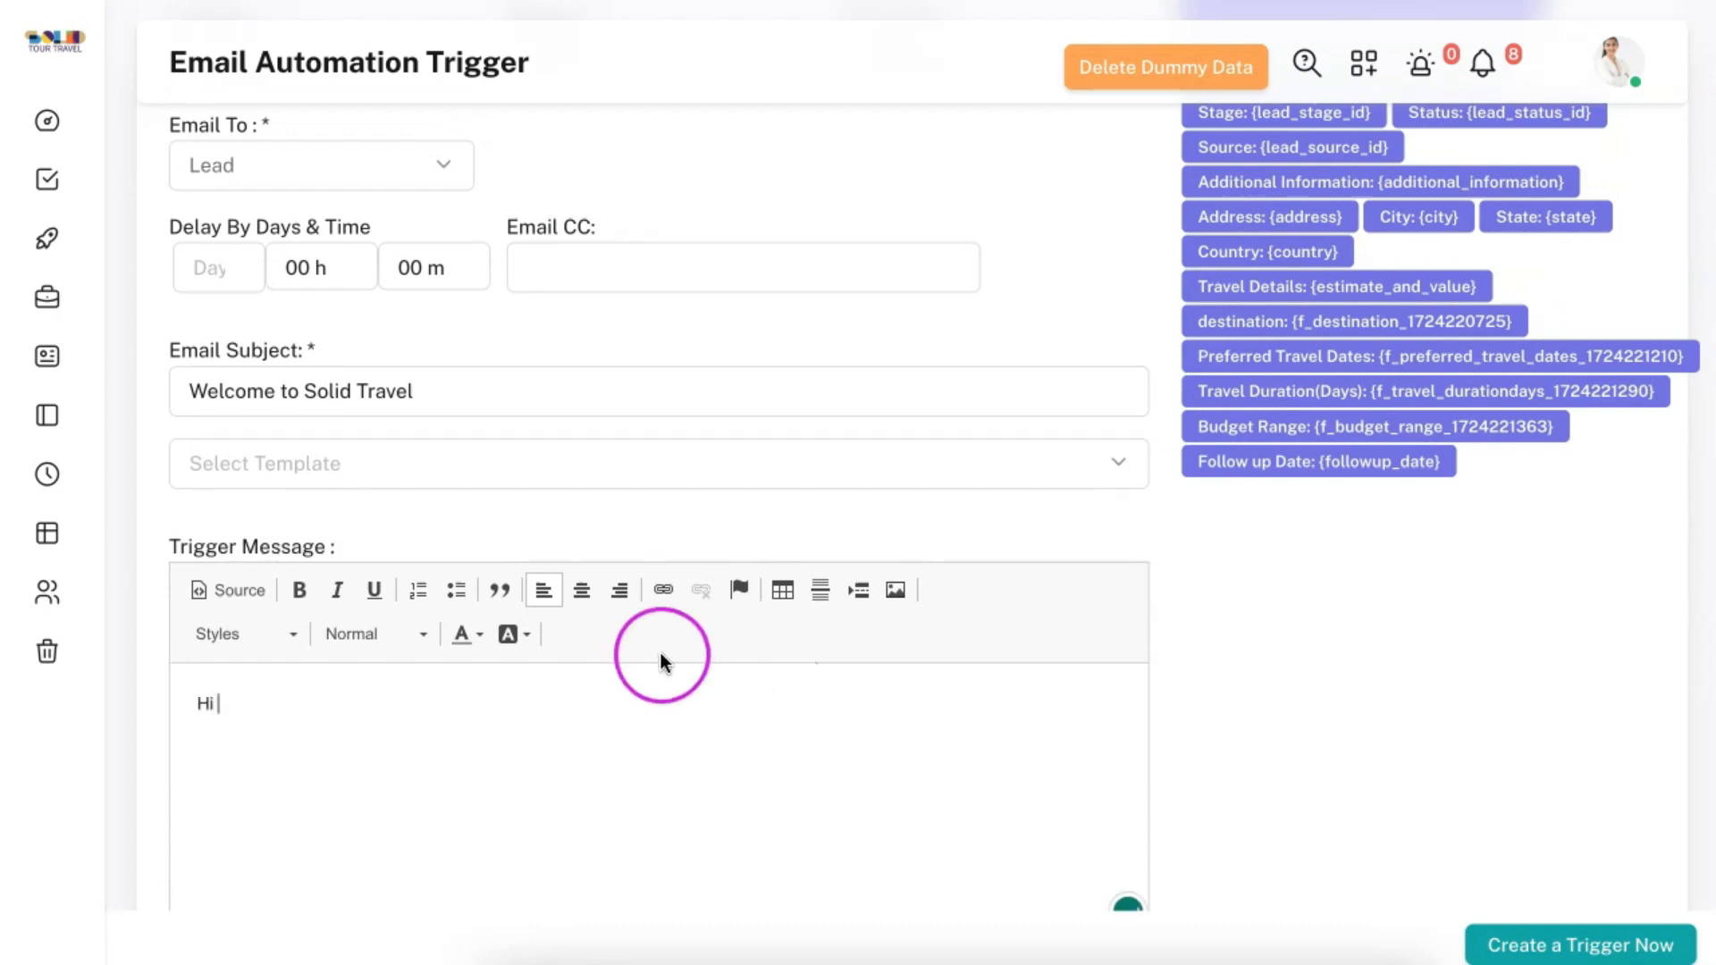
scroll(232, 738, up, 1)
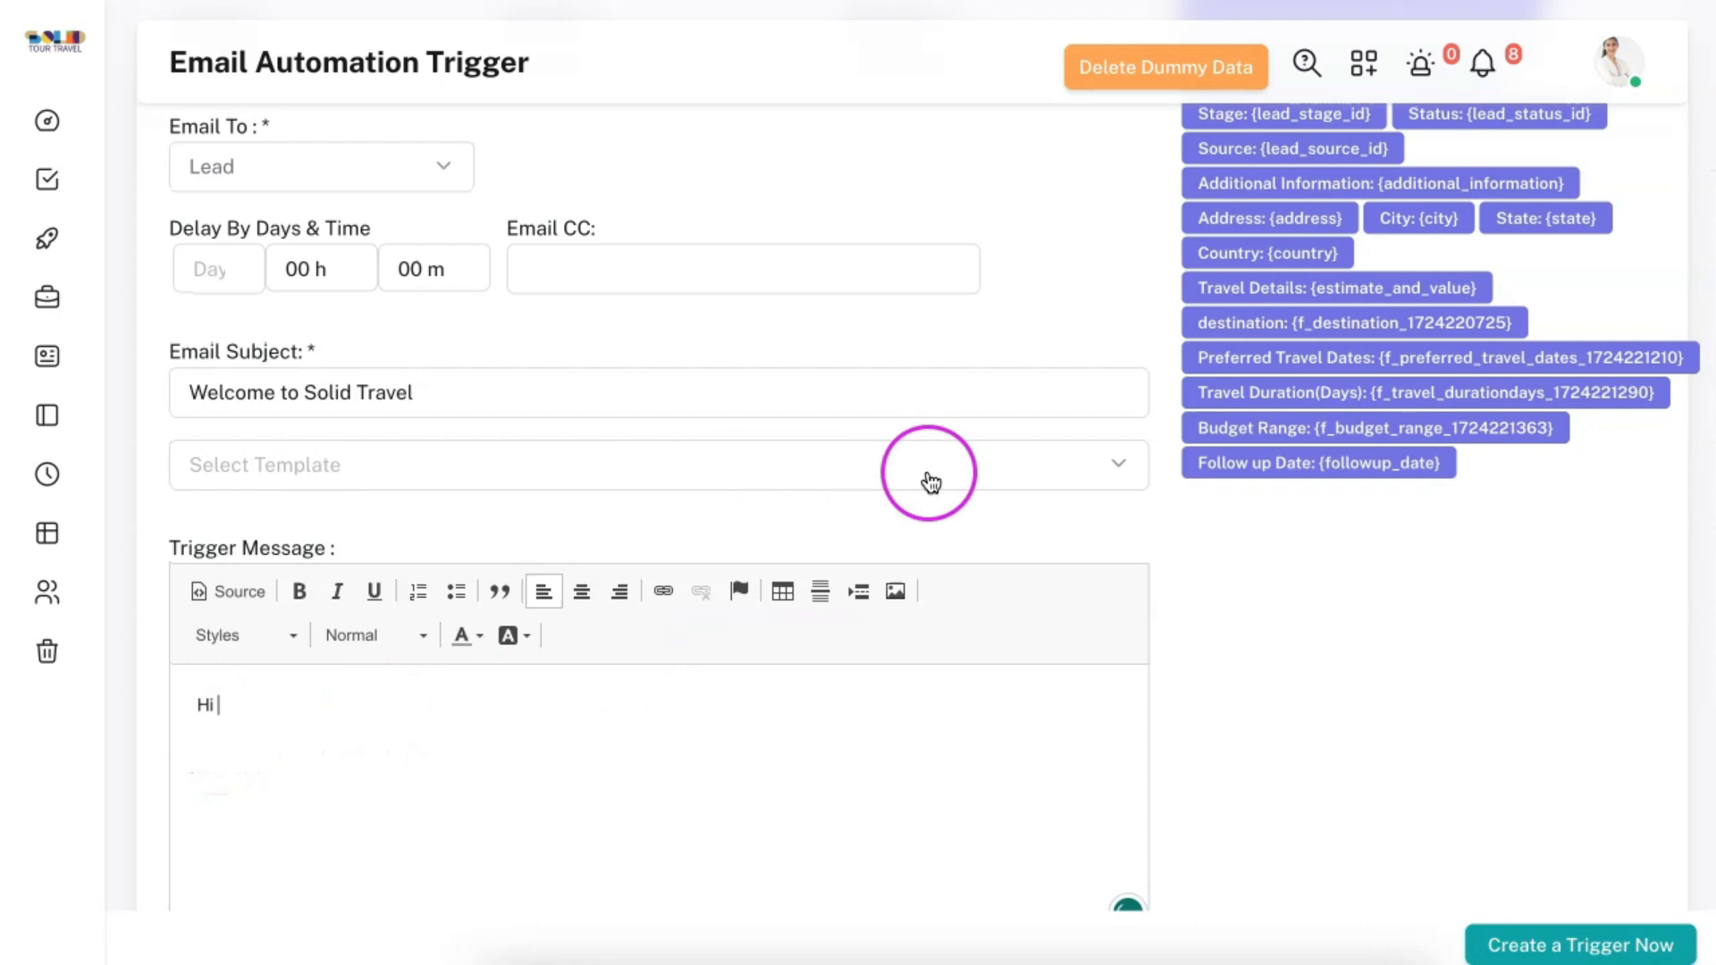
scroll(983, 473, up, 3)
click(1465, 336)
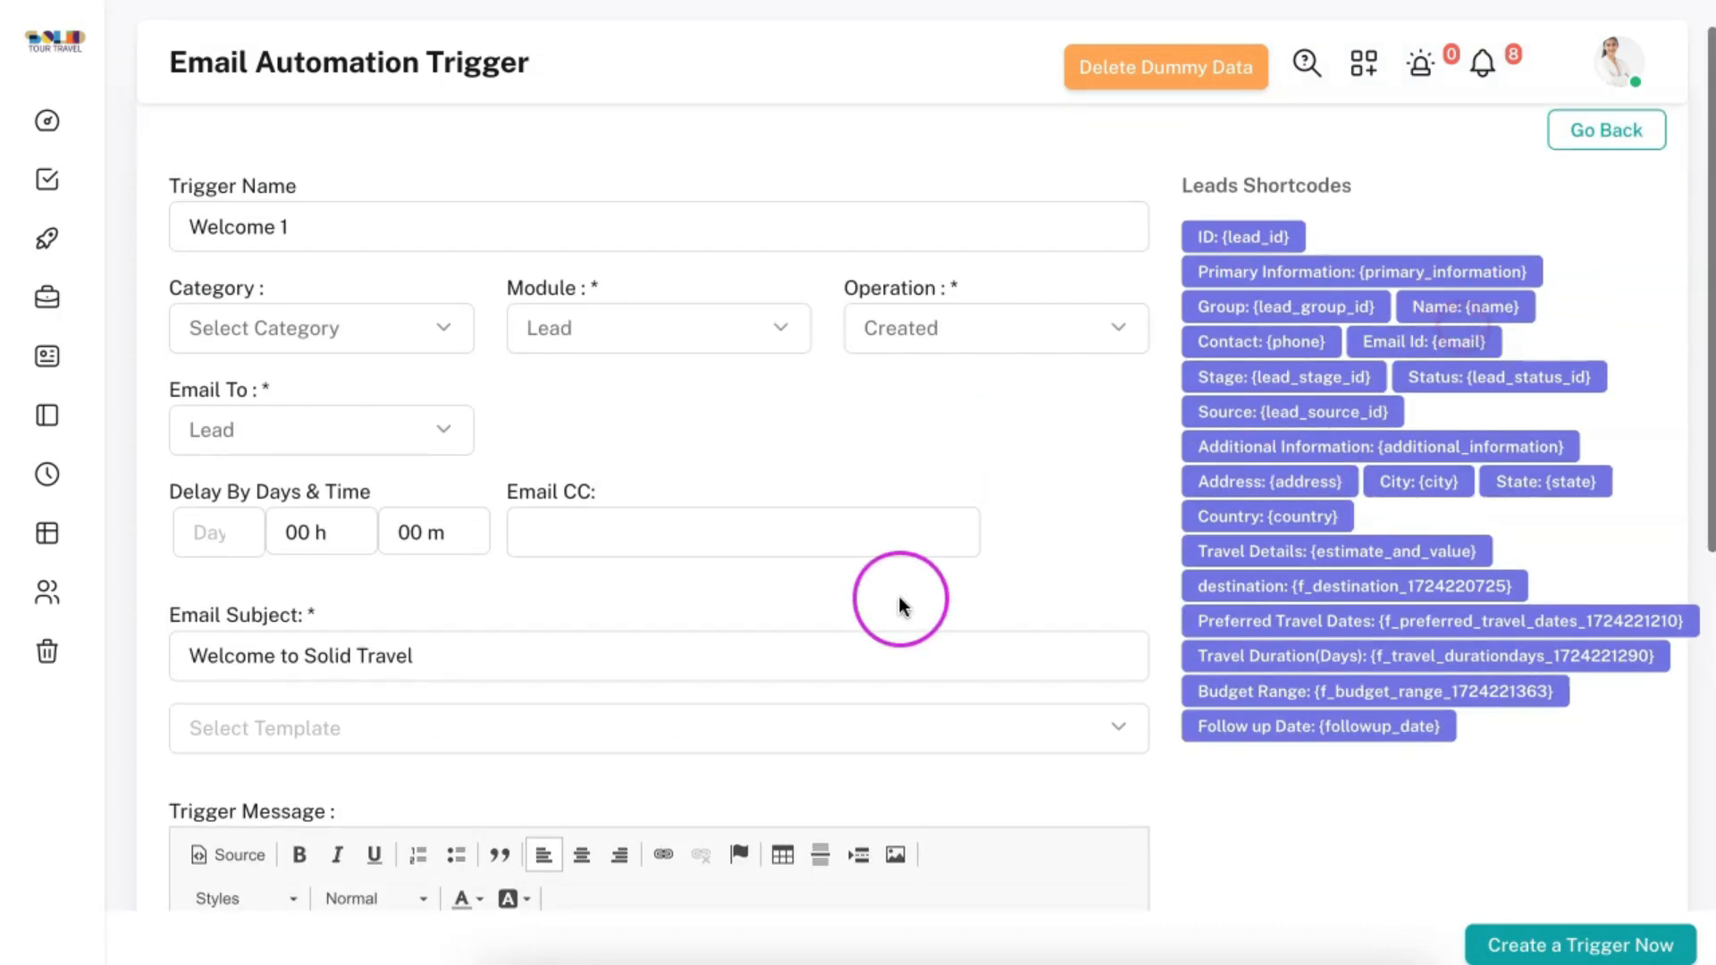
scroll(899, 597, down, 5)
text(,)
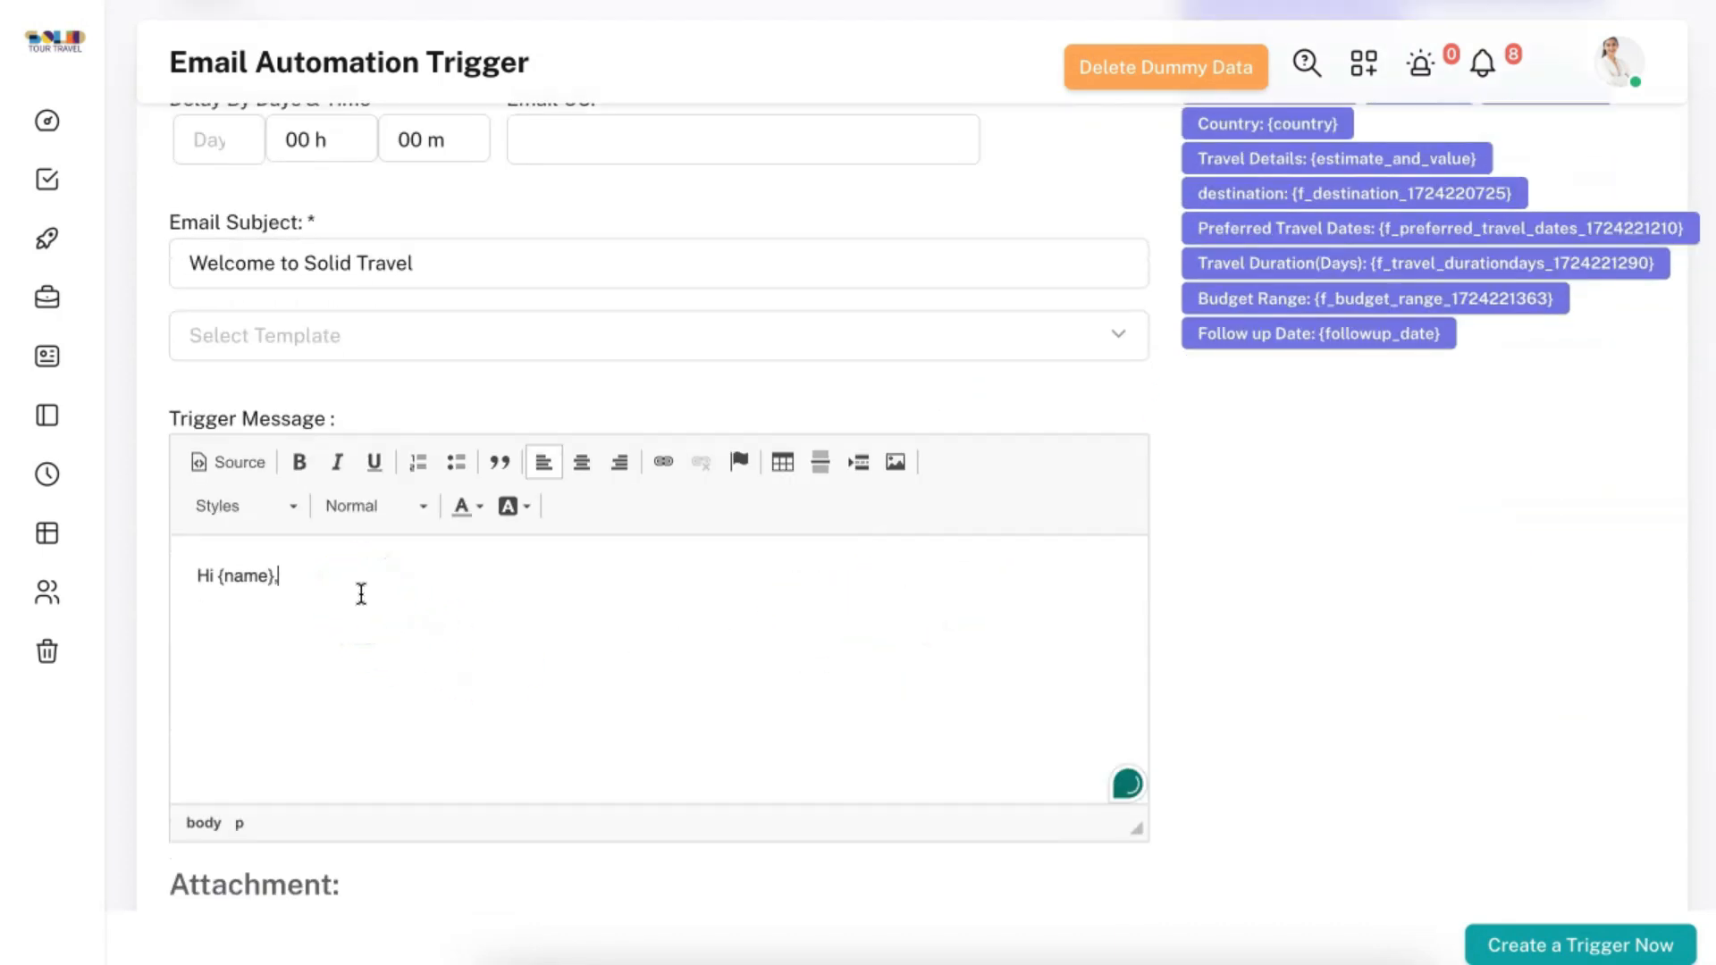
key(Return)
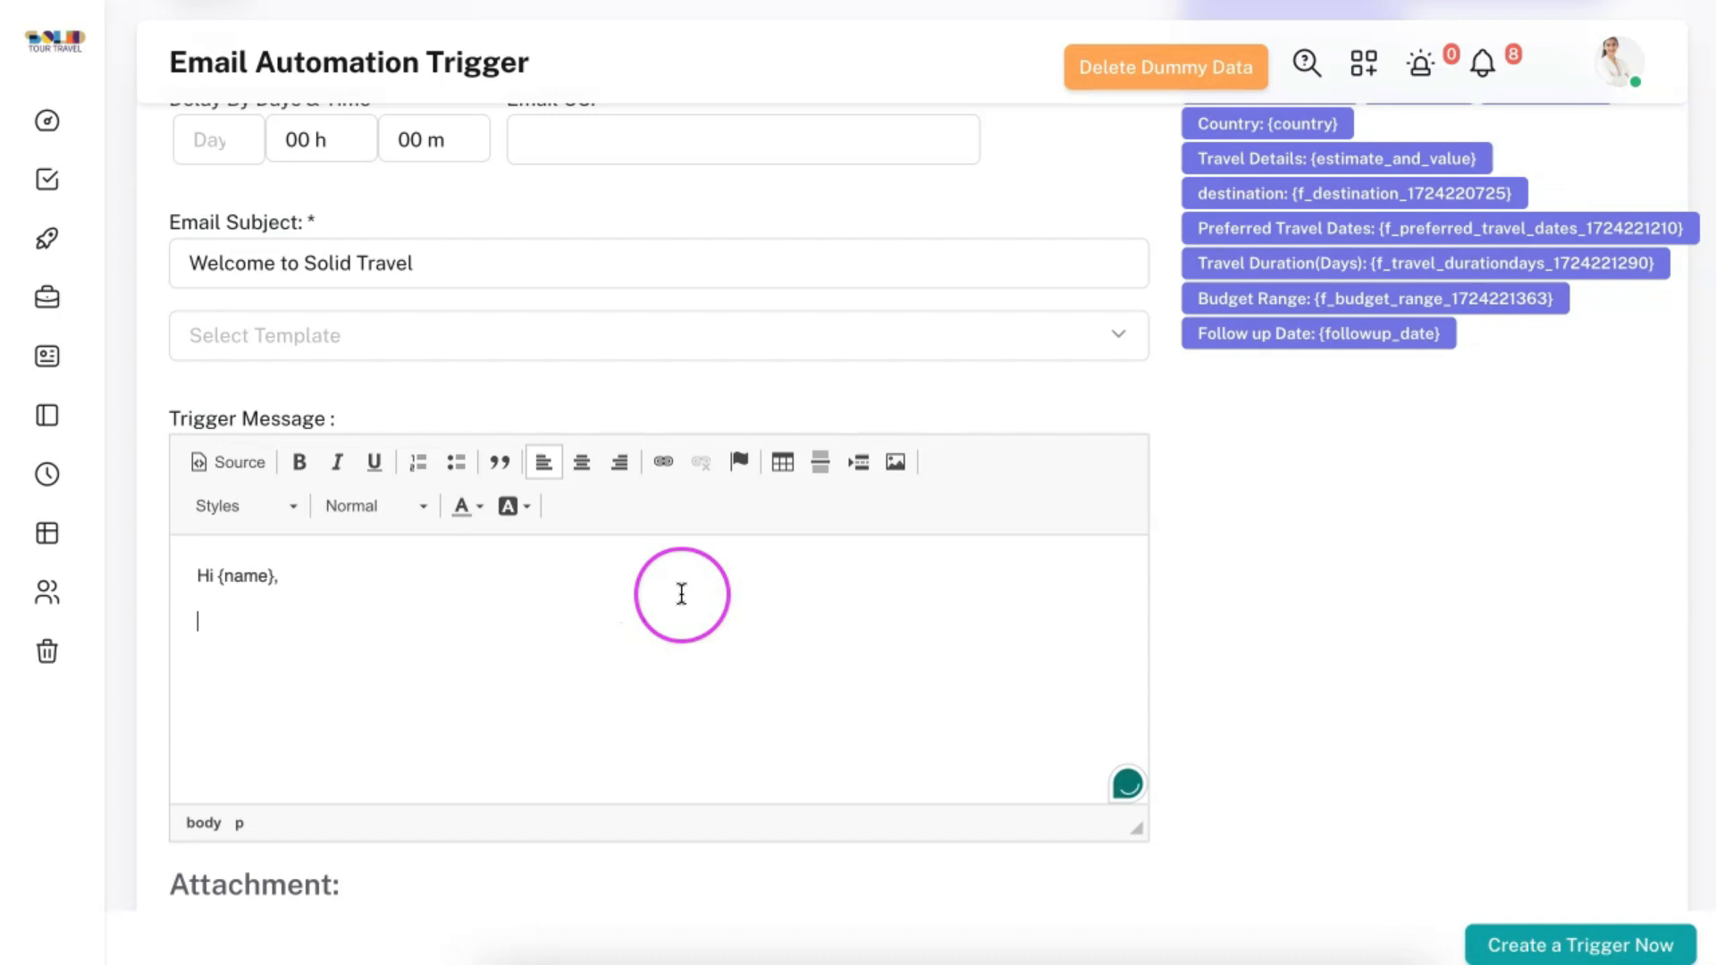
scroll(678, 593, down, 5)
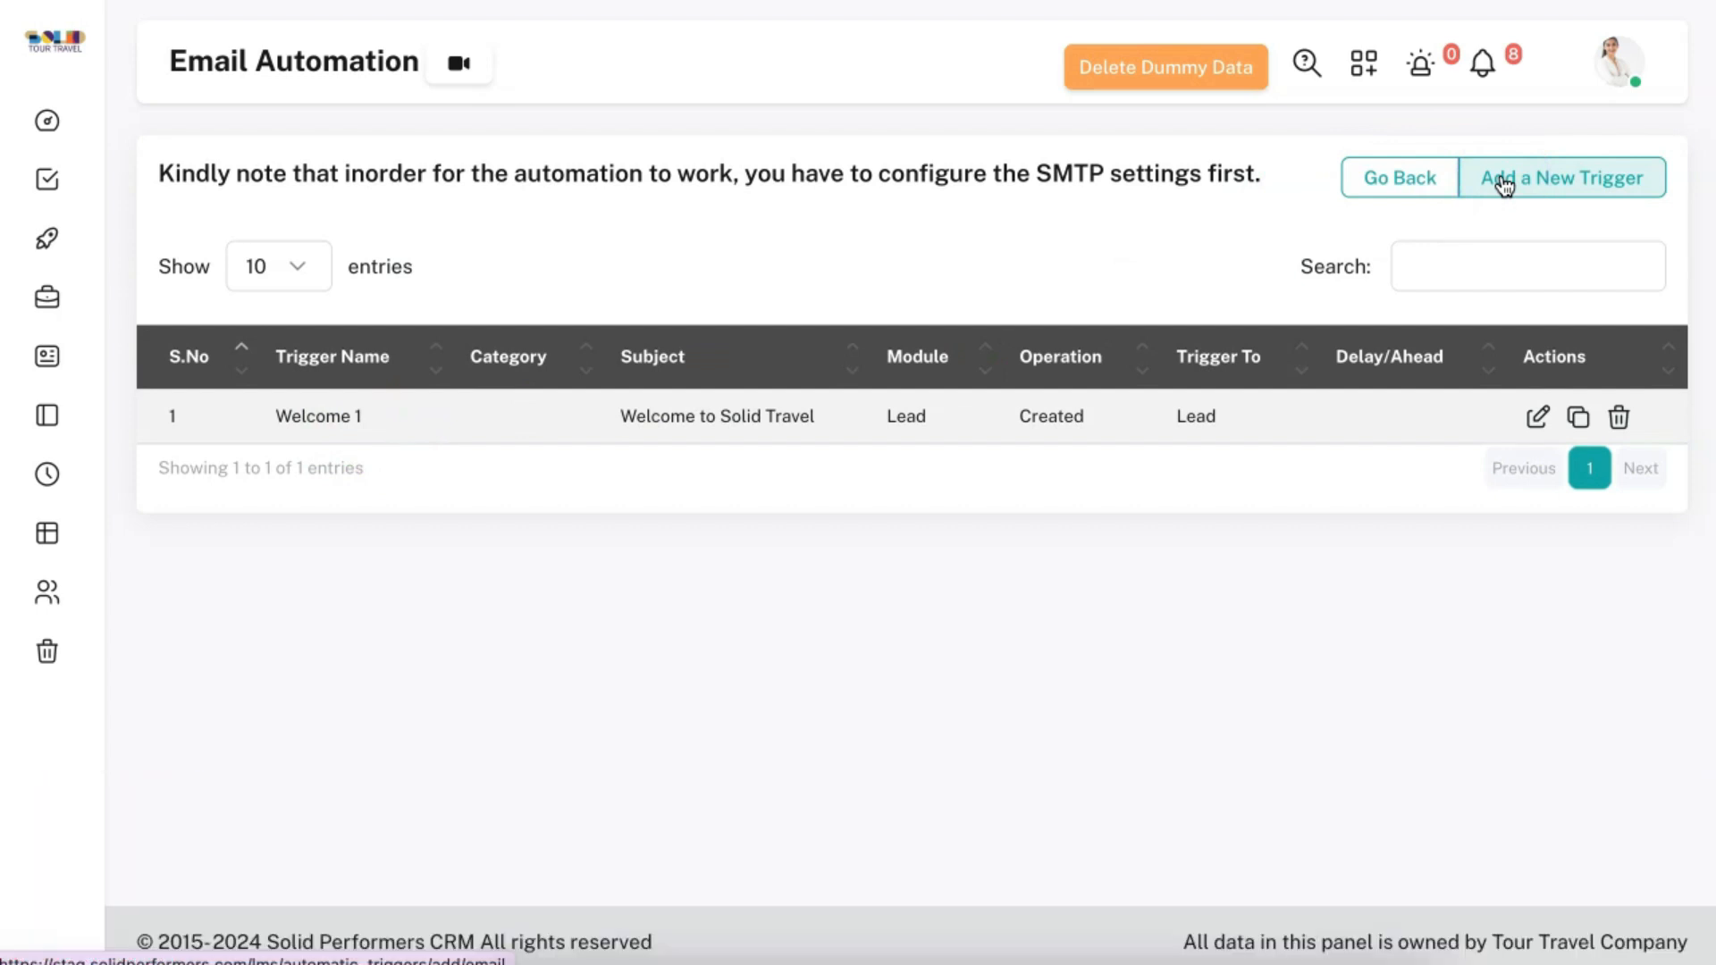
- Add another email trigger named "Welcom 2" with Lead as its module
click(1504, 183)
click(536, 279)
text(Welcom 2)
click(604, 371)
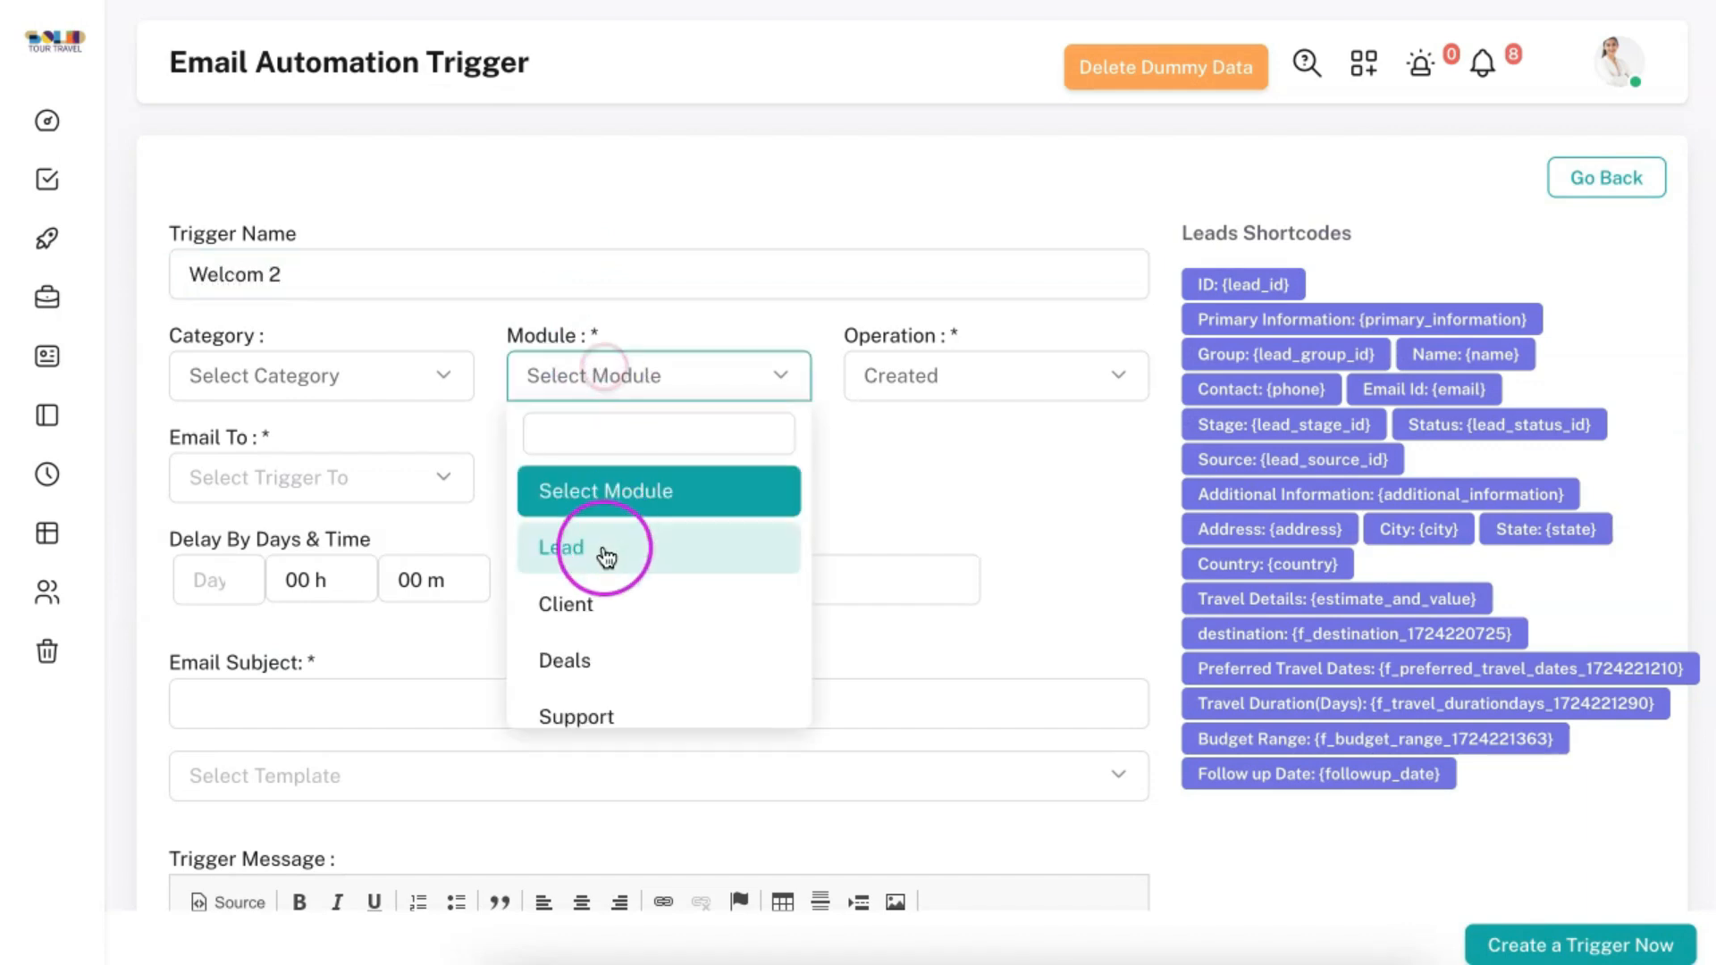
click(606, 556)
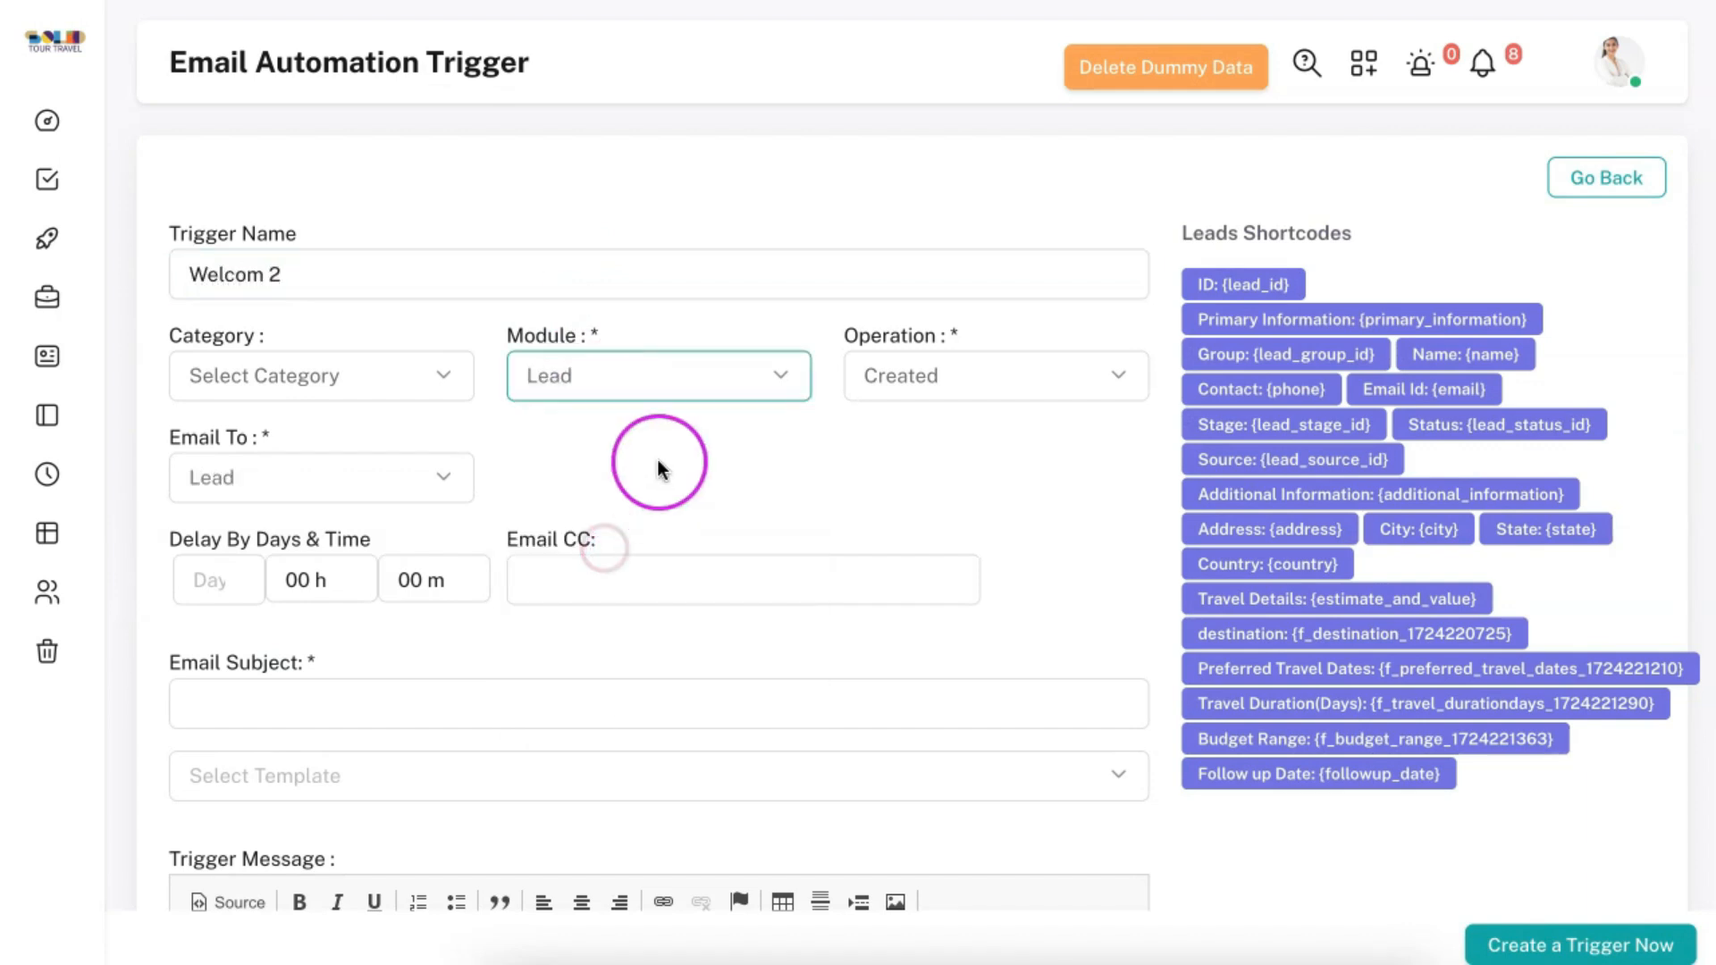
- Enter a delay in days and the email subject "Our Testimonials", and create the trigger
scroll(322, 489, down, 1)
click(199, 486)
text(11)
scroll(326, 524, down, 1)
click(323, 522)
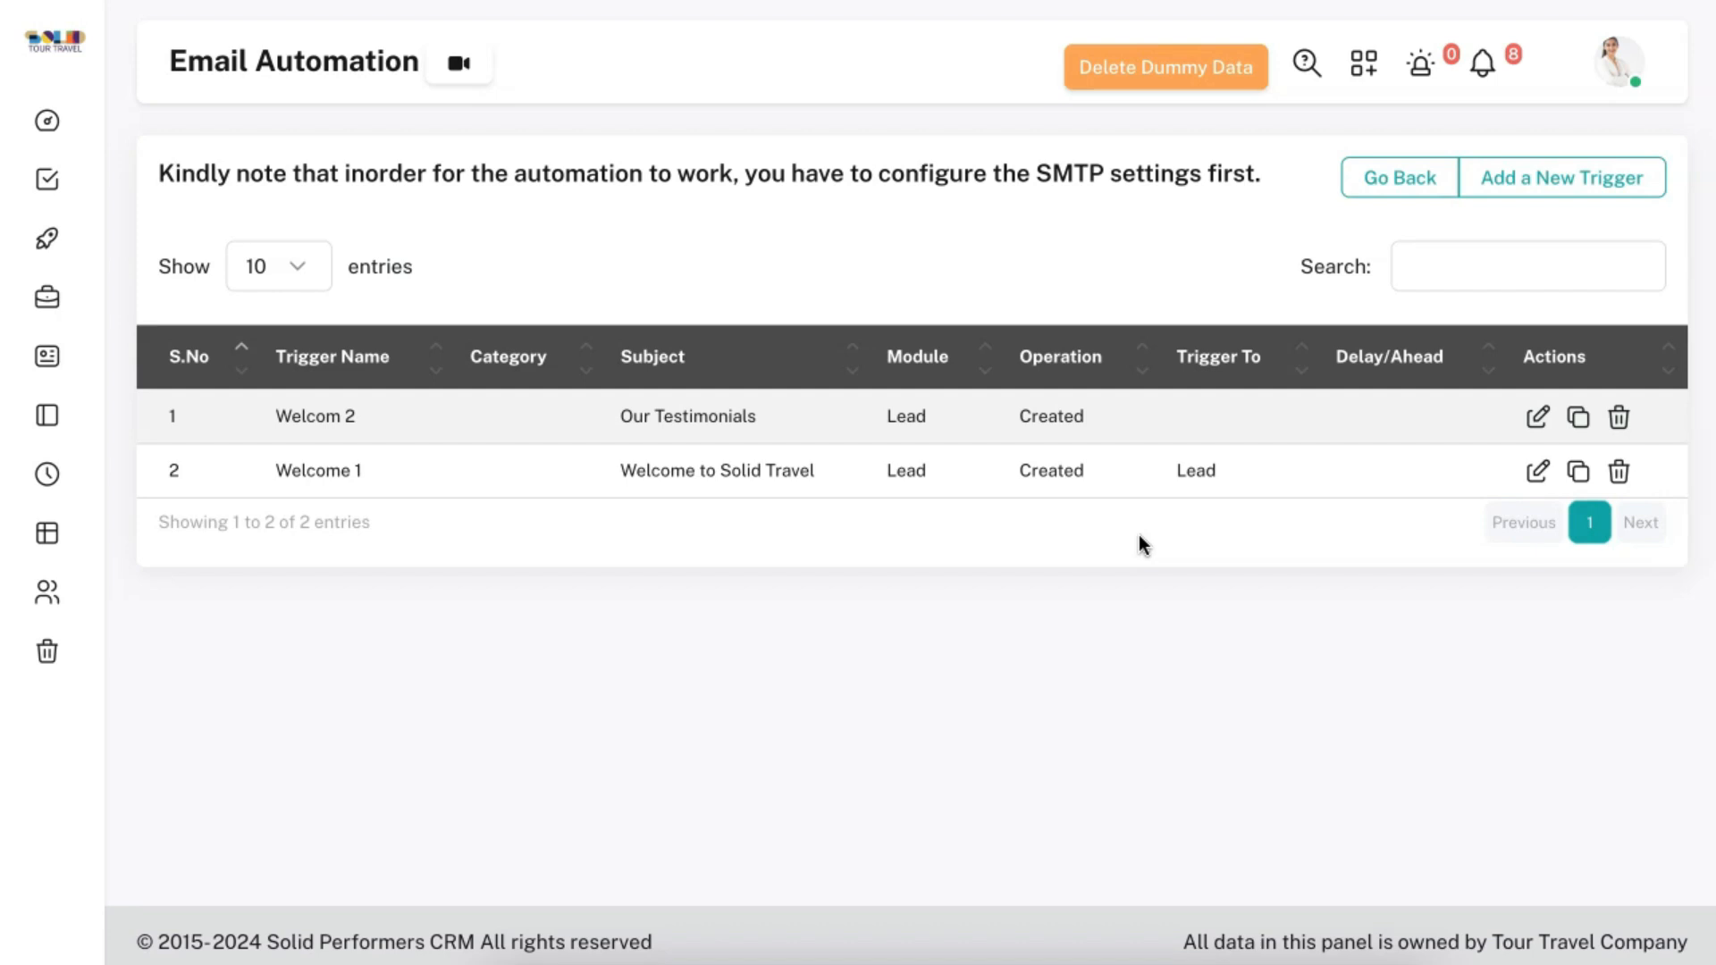
- Edit the Welcom 2 trigger and set its recipient to Executive
click(1532, 416)
click(643, 325)
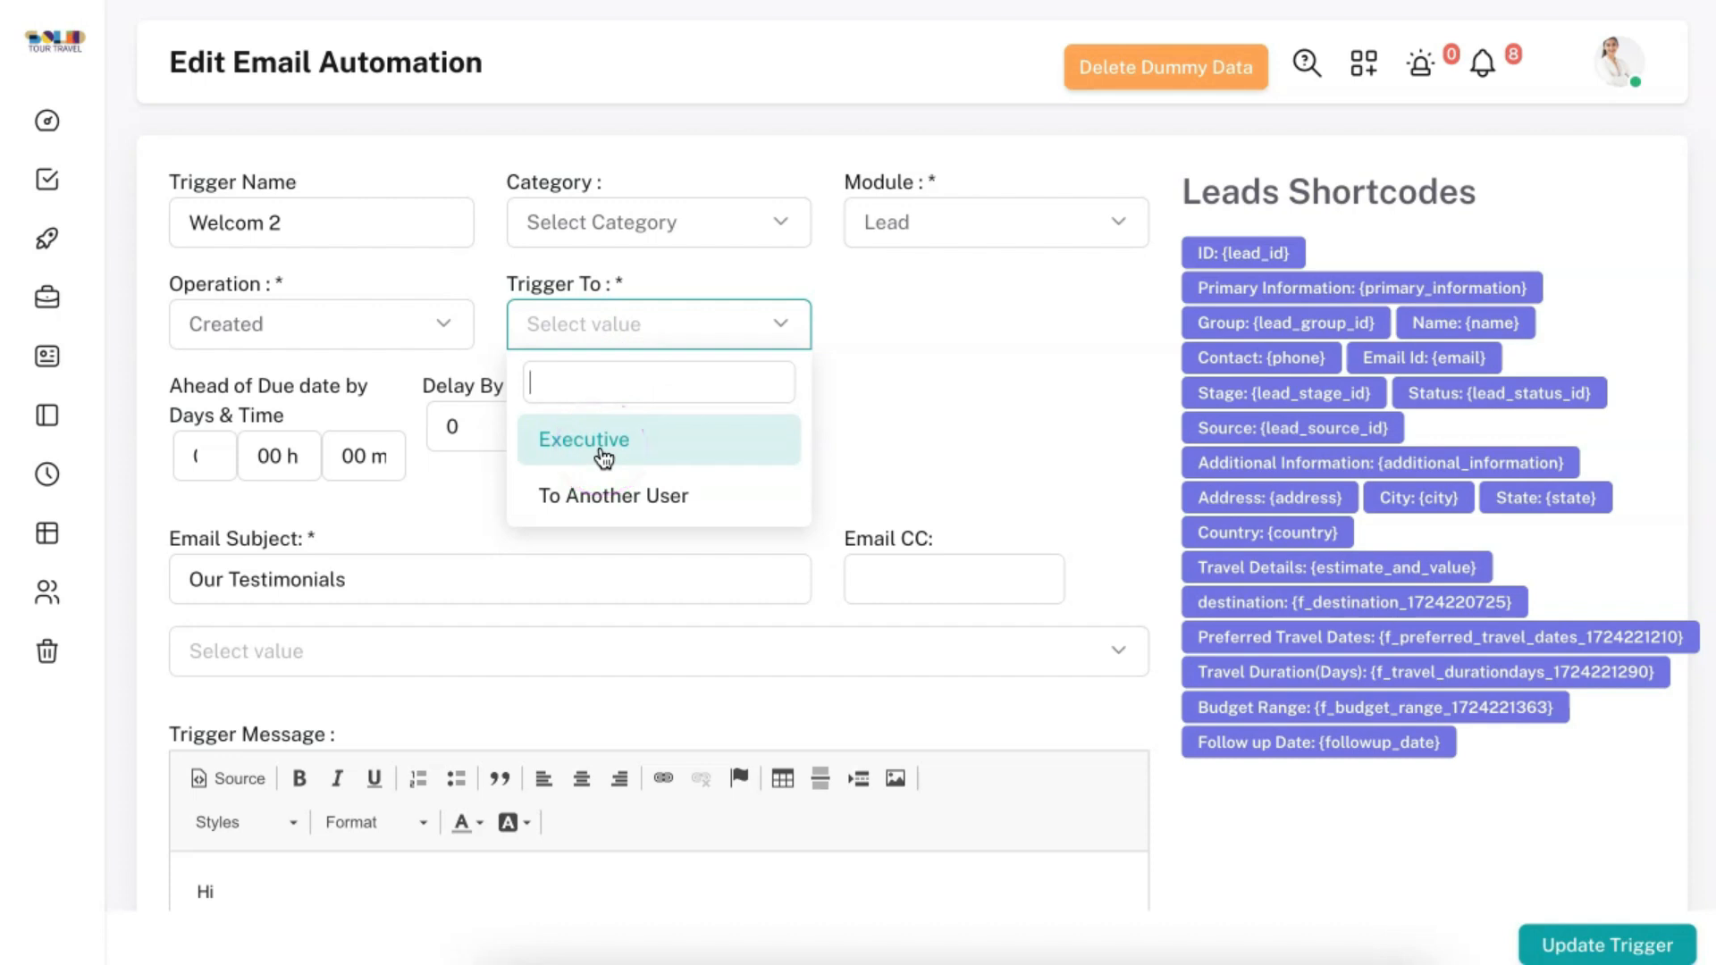
click(604, 455)
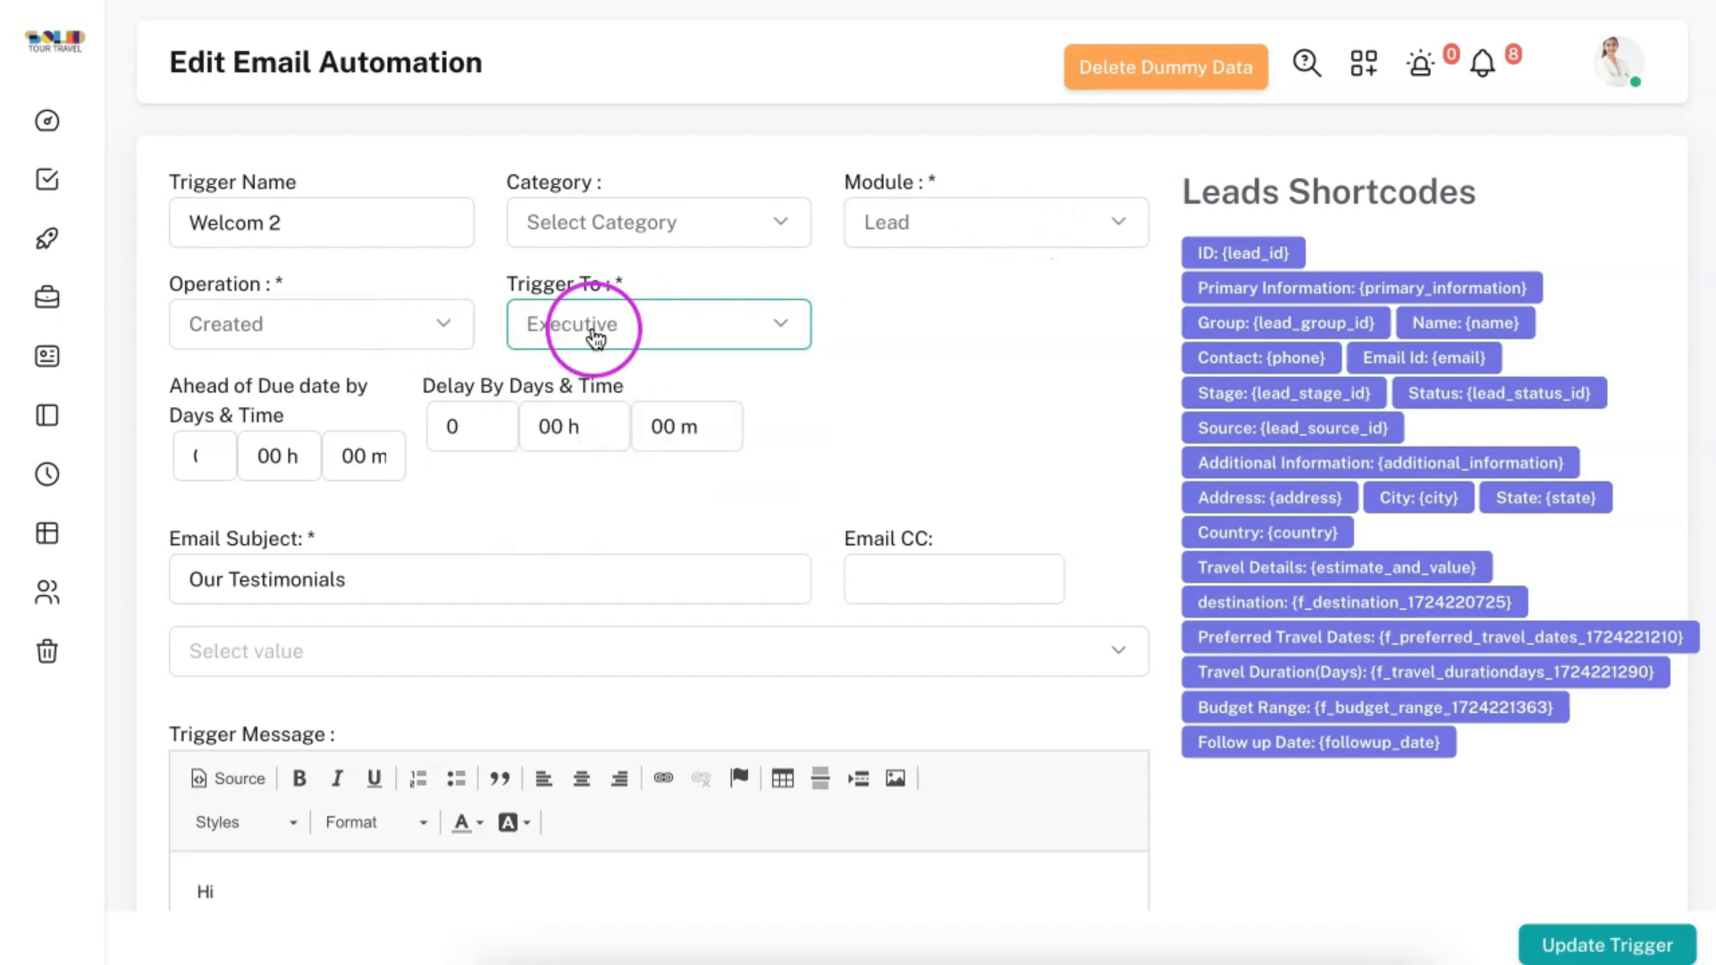
- Review the Welcom 2 trigger's delay, message, attachment, module and operation settings
click(195, 425)
scroll(535, 455, down, 5)
click(1395, 594)
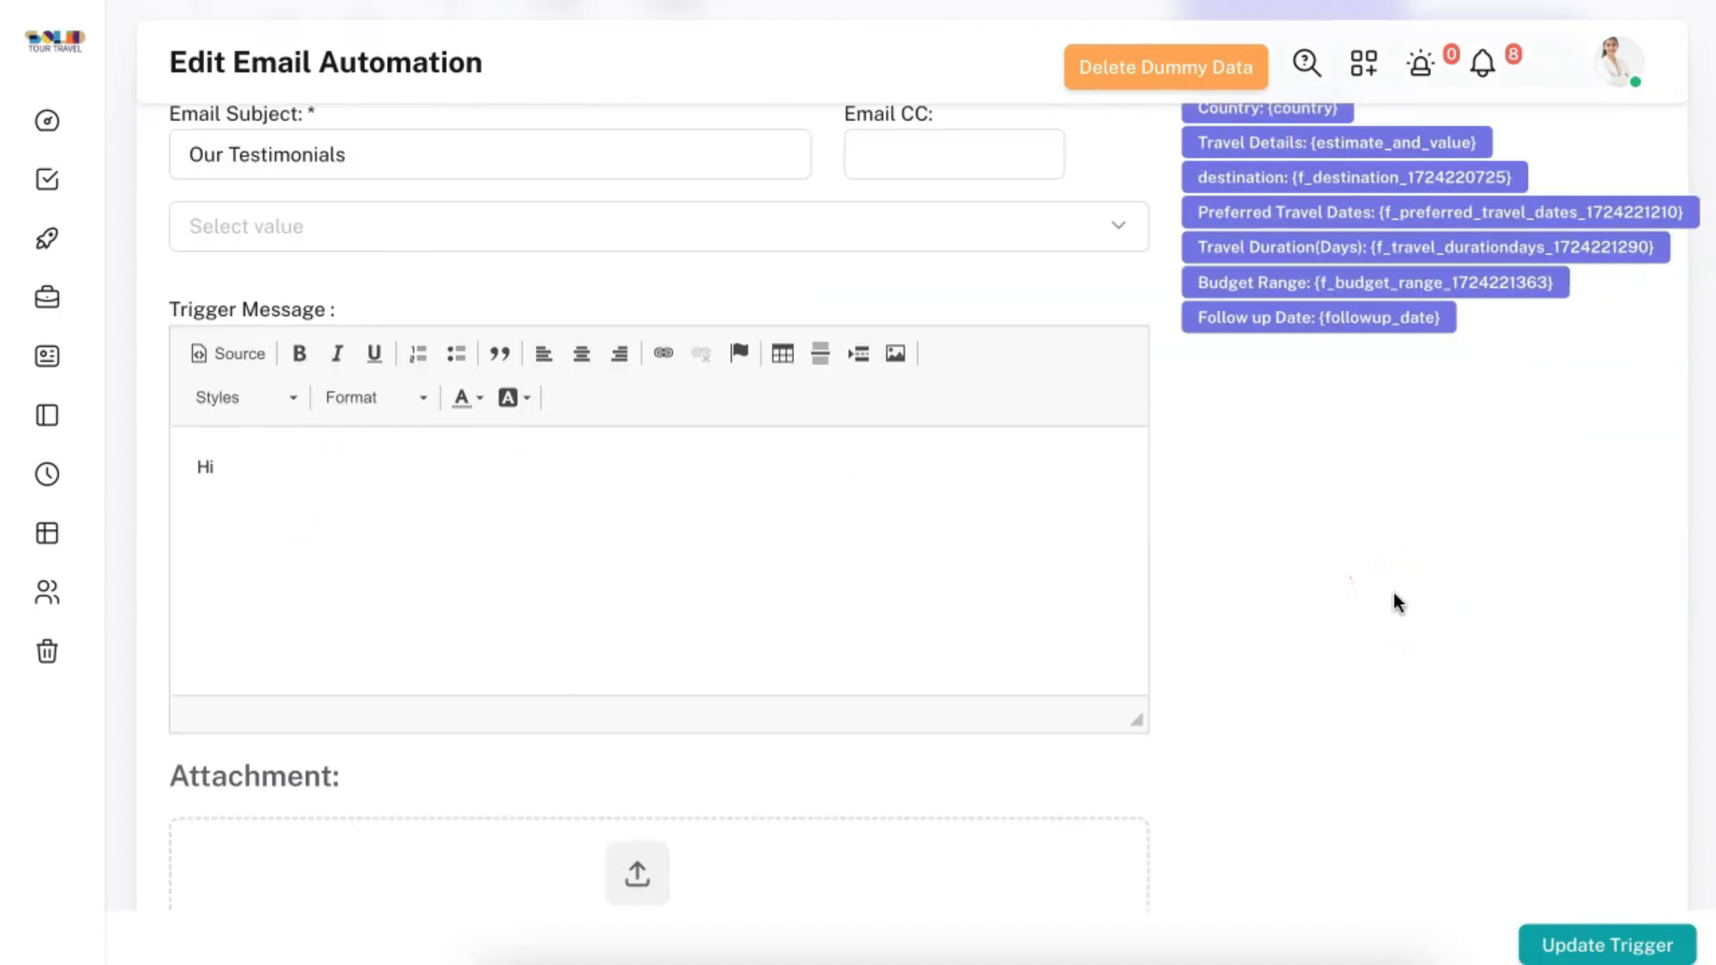
scroll(1397, 601, up, 5)
click(1624, 329)
click(922, 352)
click(921, 207)
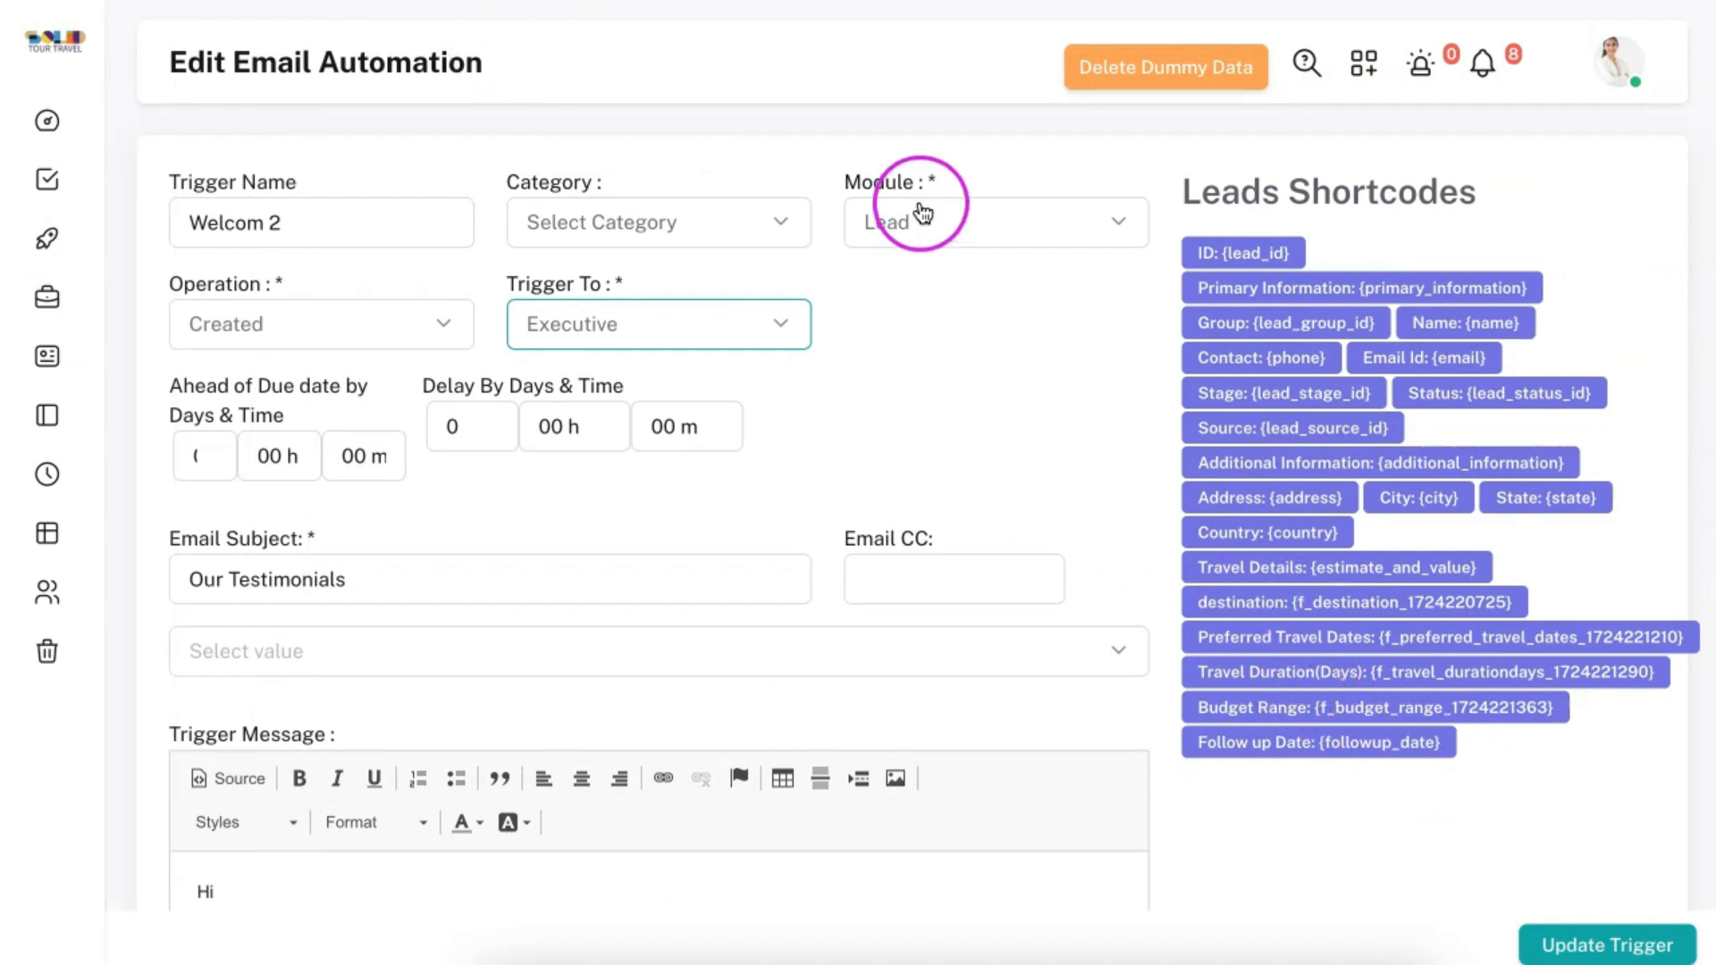
click(310, 336)
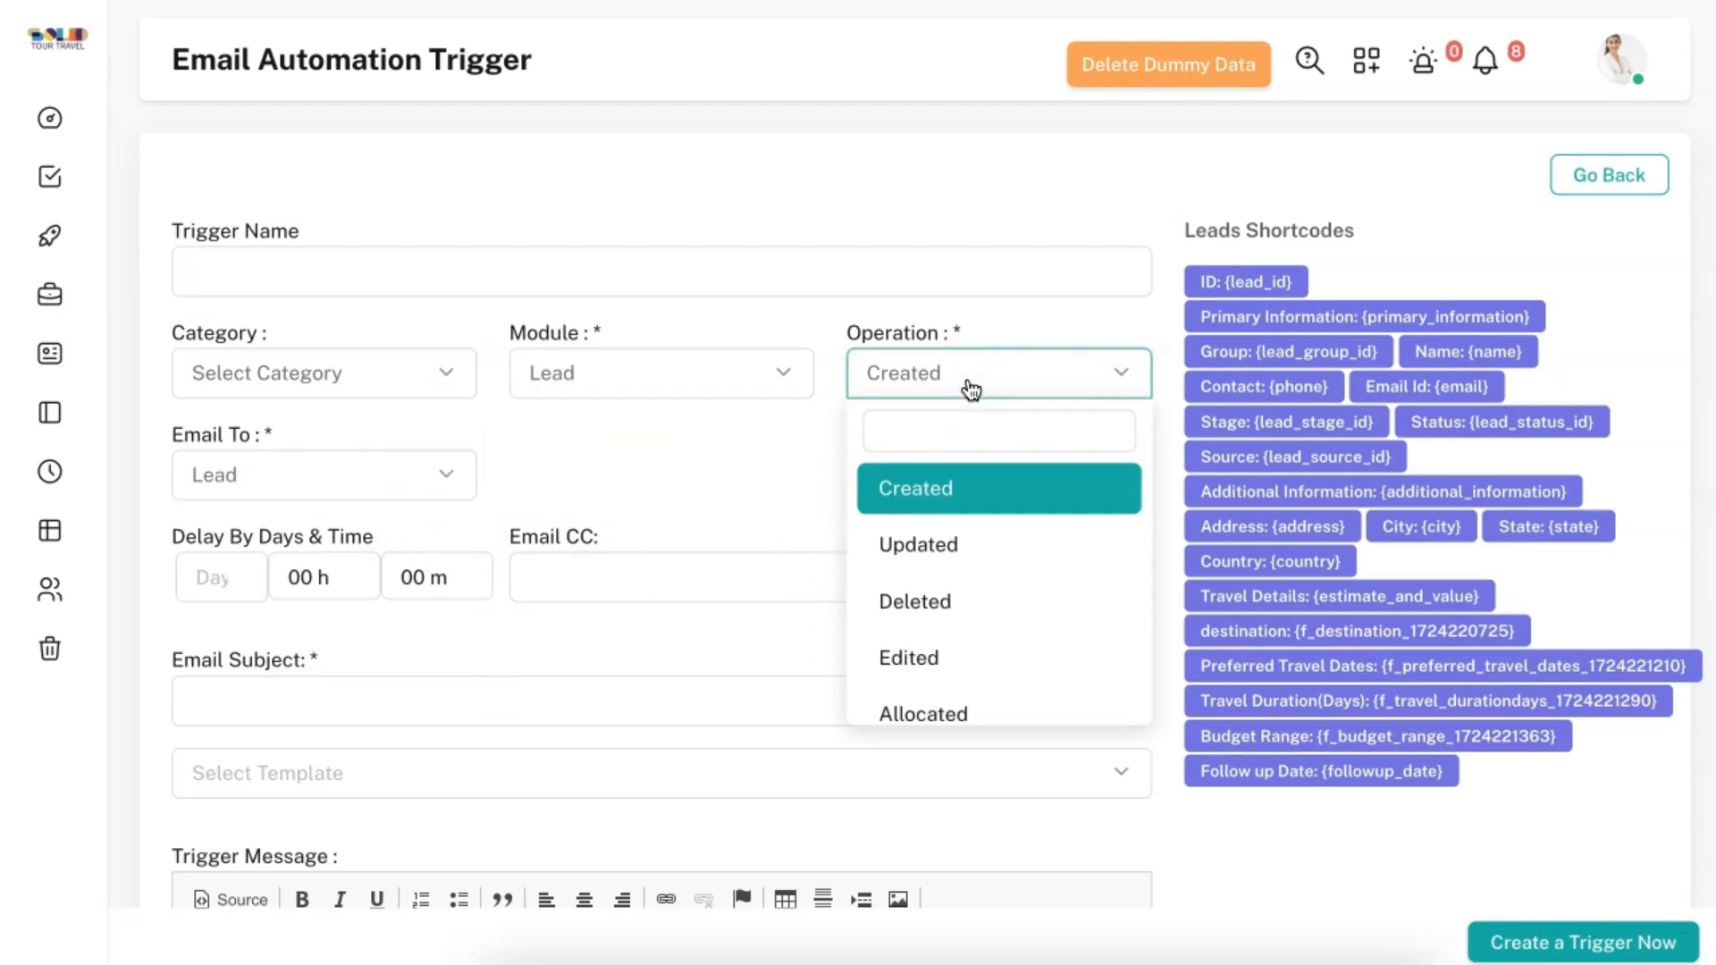
- Set the operation of the new lead email trigger to Updated and check its module field
click(994, 556)
click(536, 394)
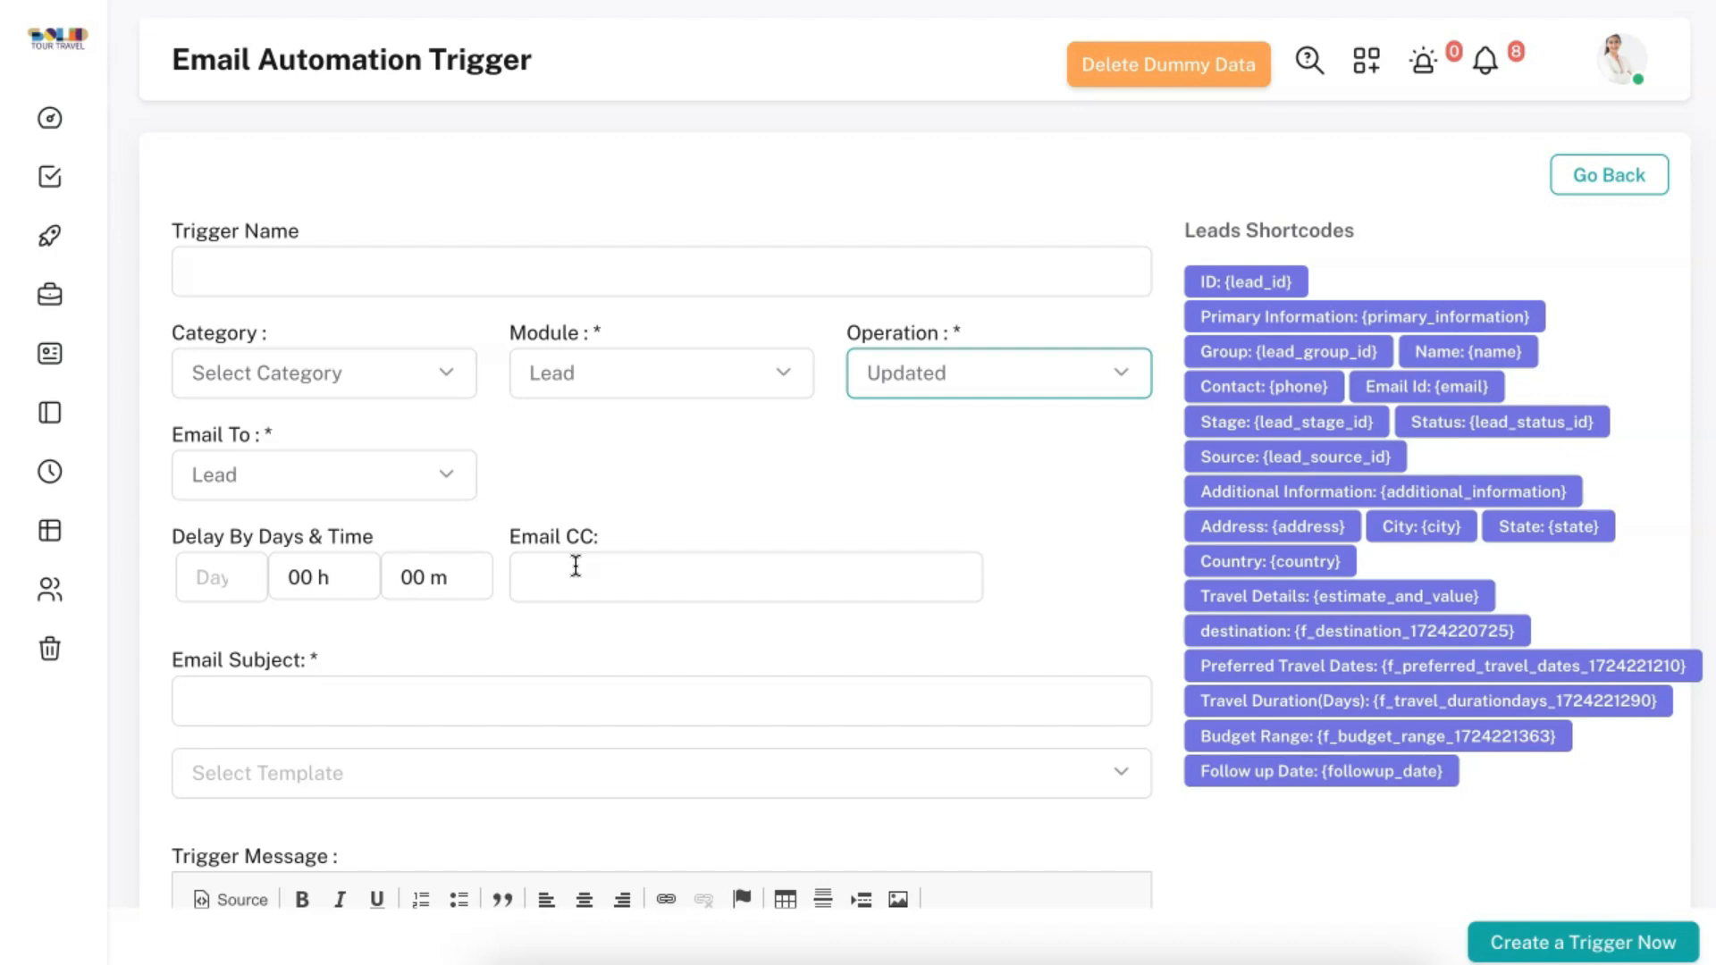
- Return to the lead list and show the options for converting lead LD14 to a prospect or booking
click(998, 220)
click(114, 176)
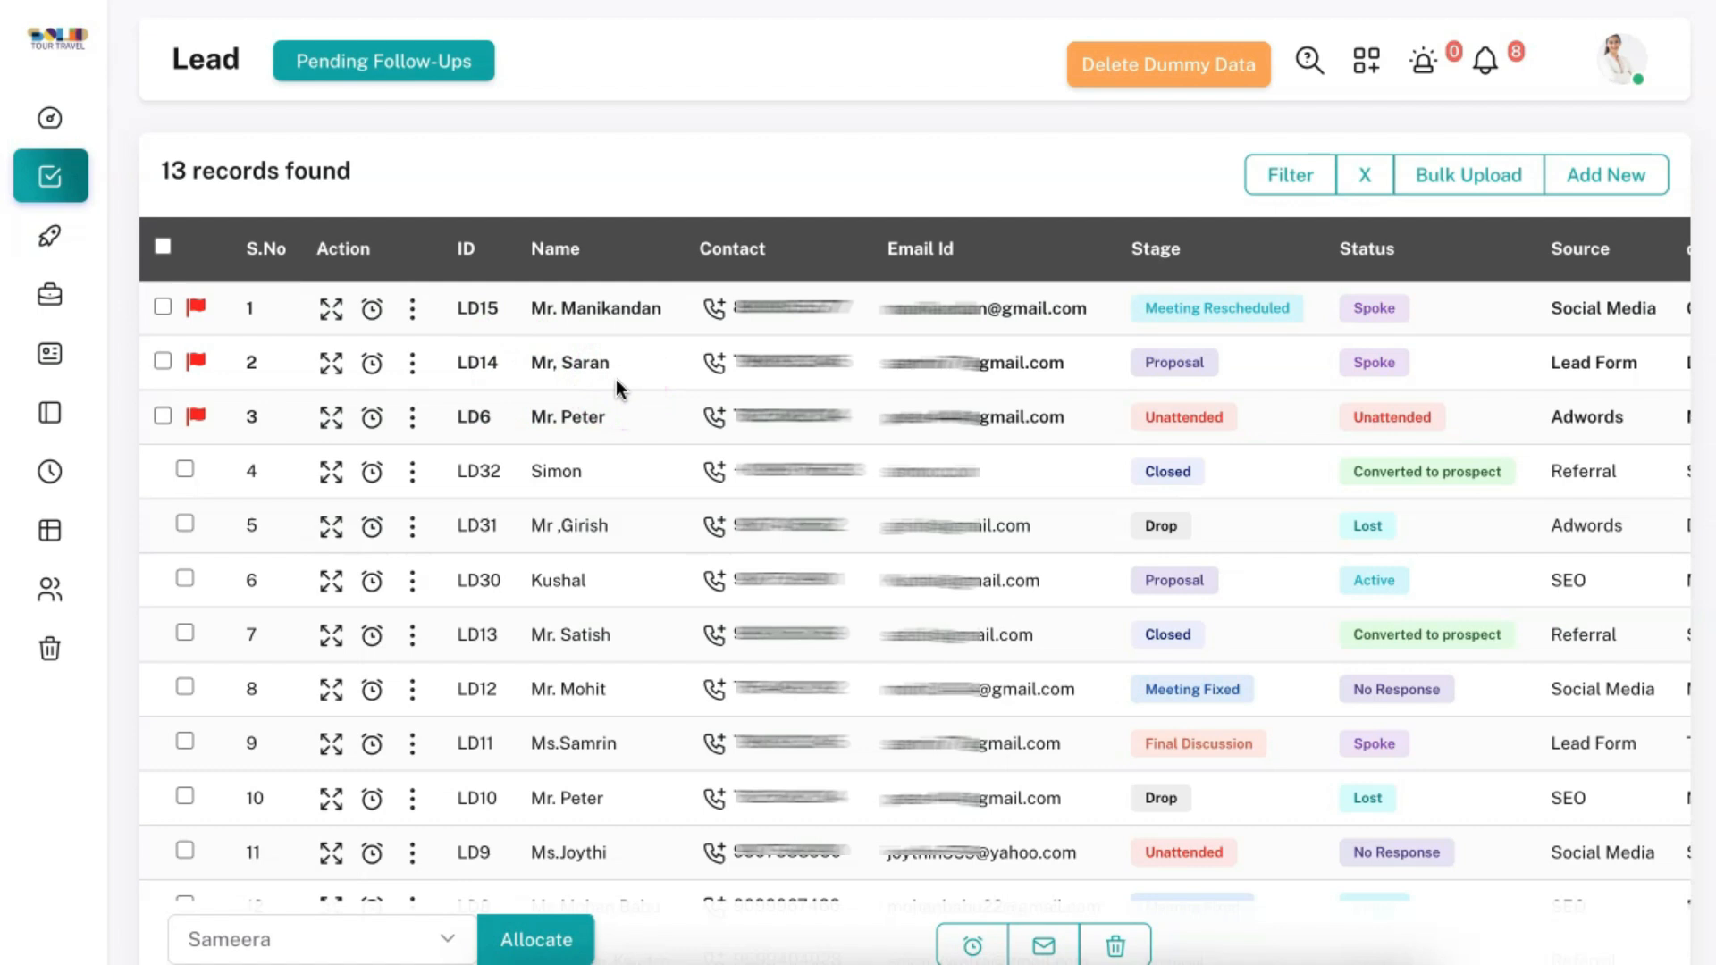
click(414, 368)
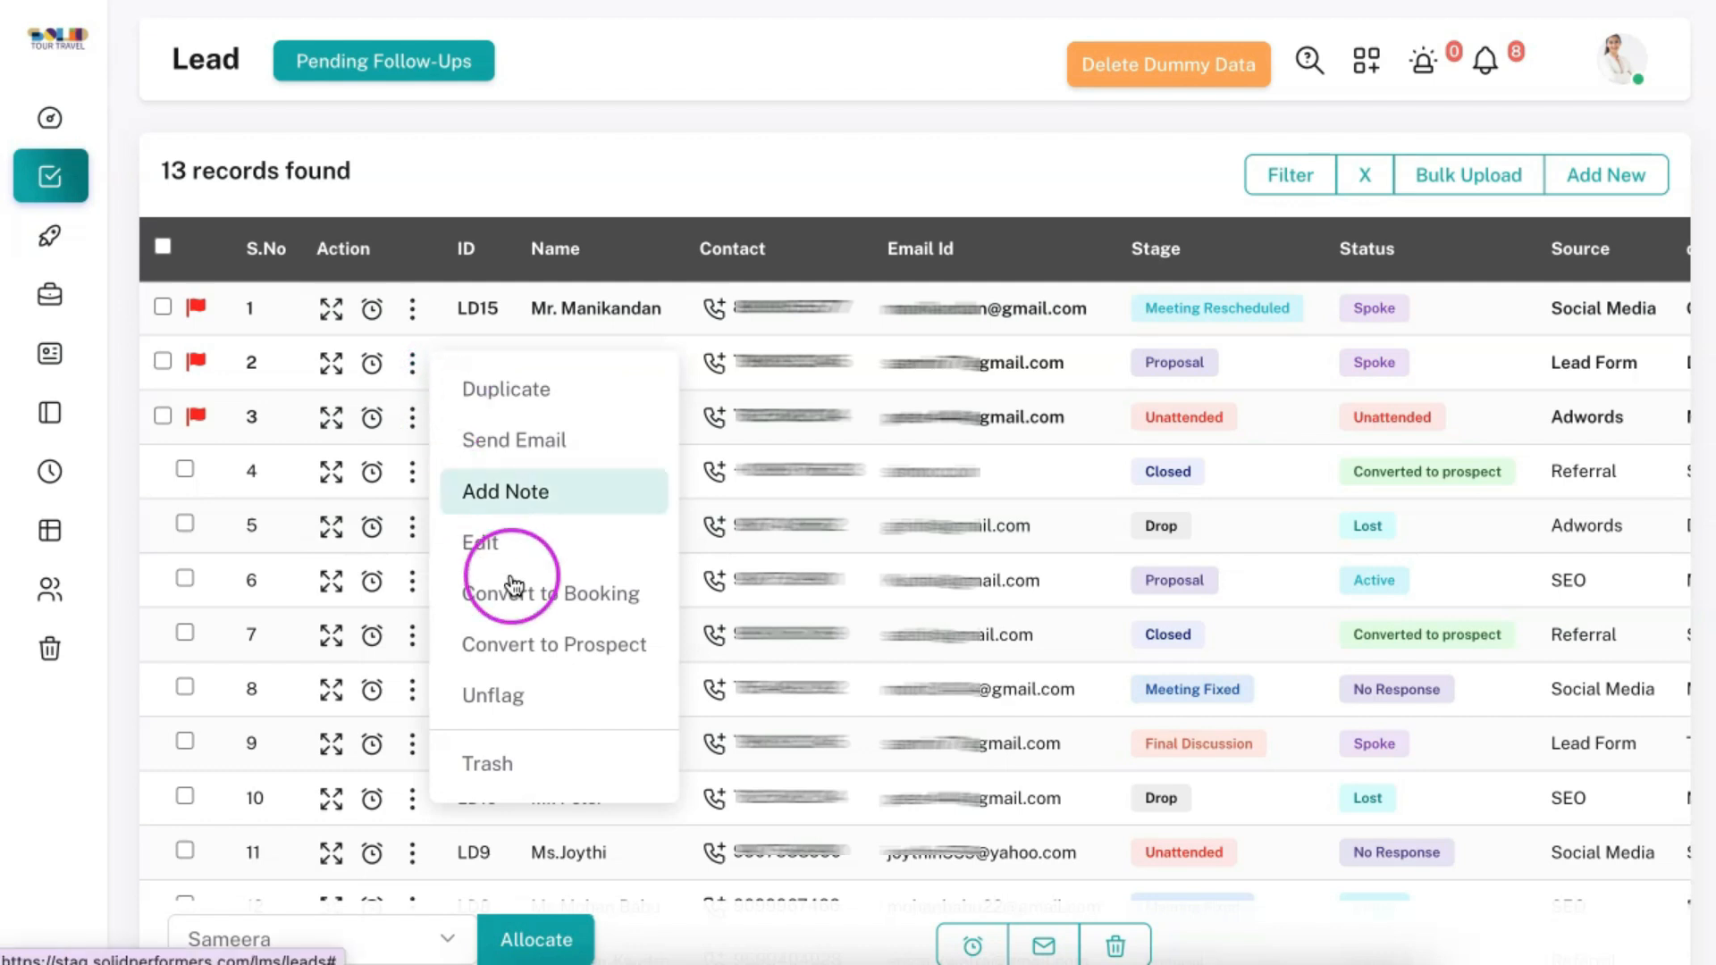
click(550, 643)
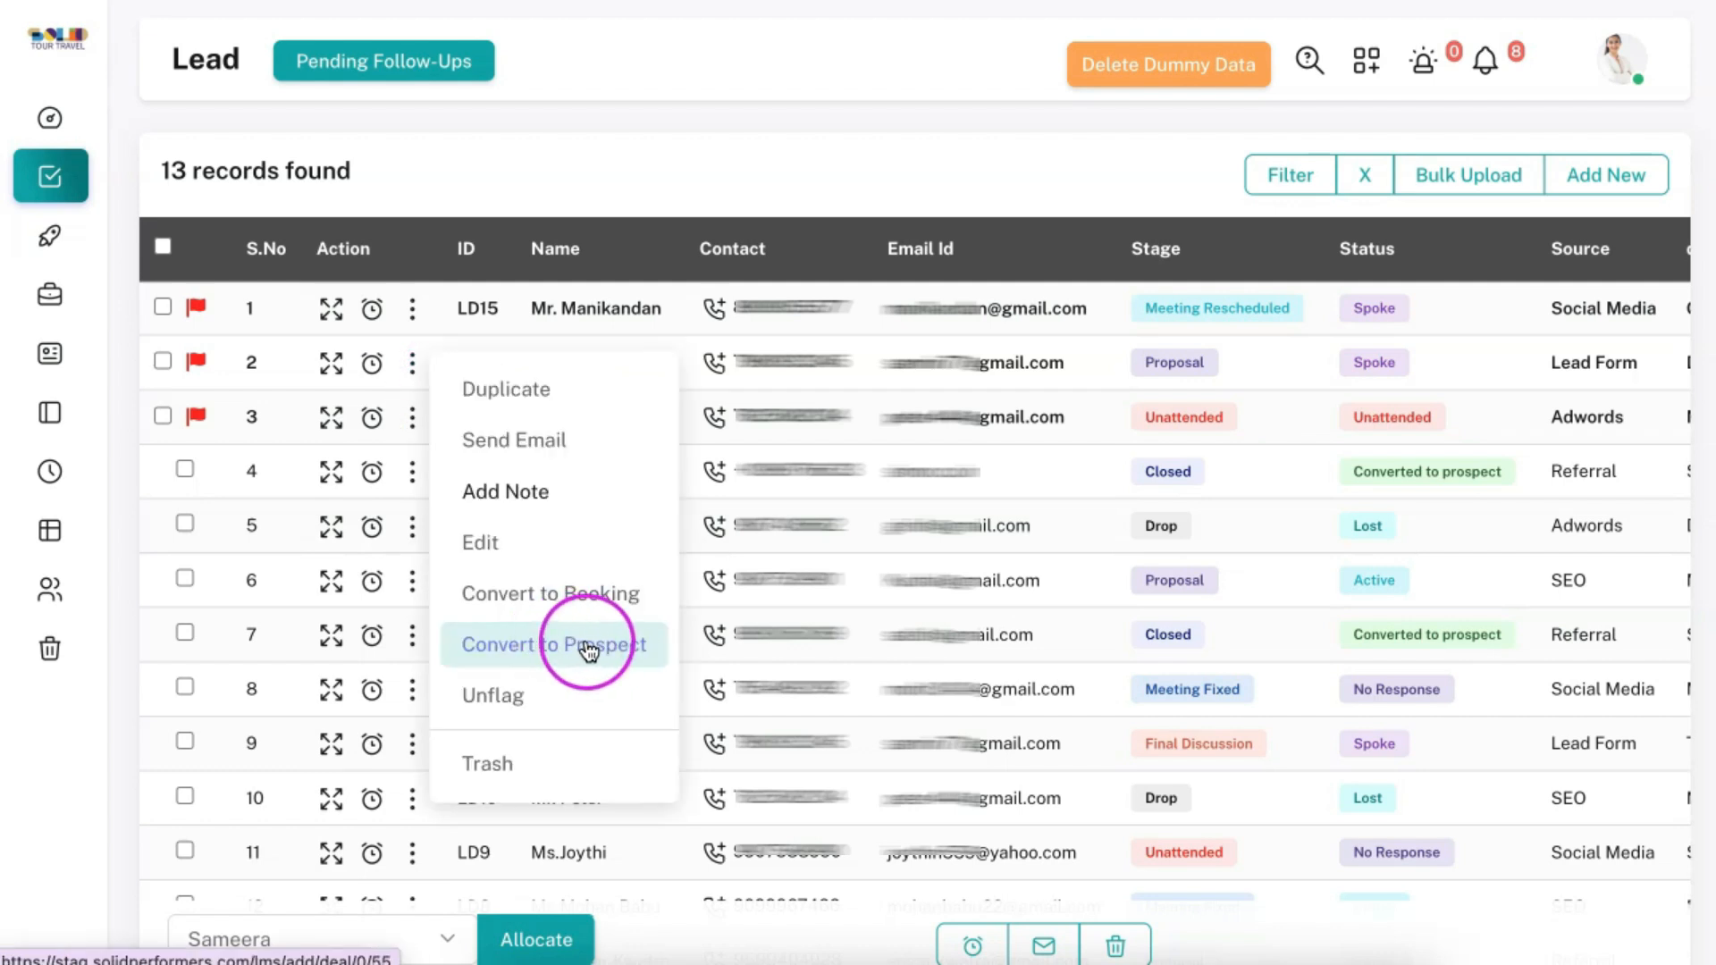
click(591, 595)
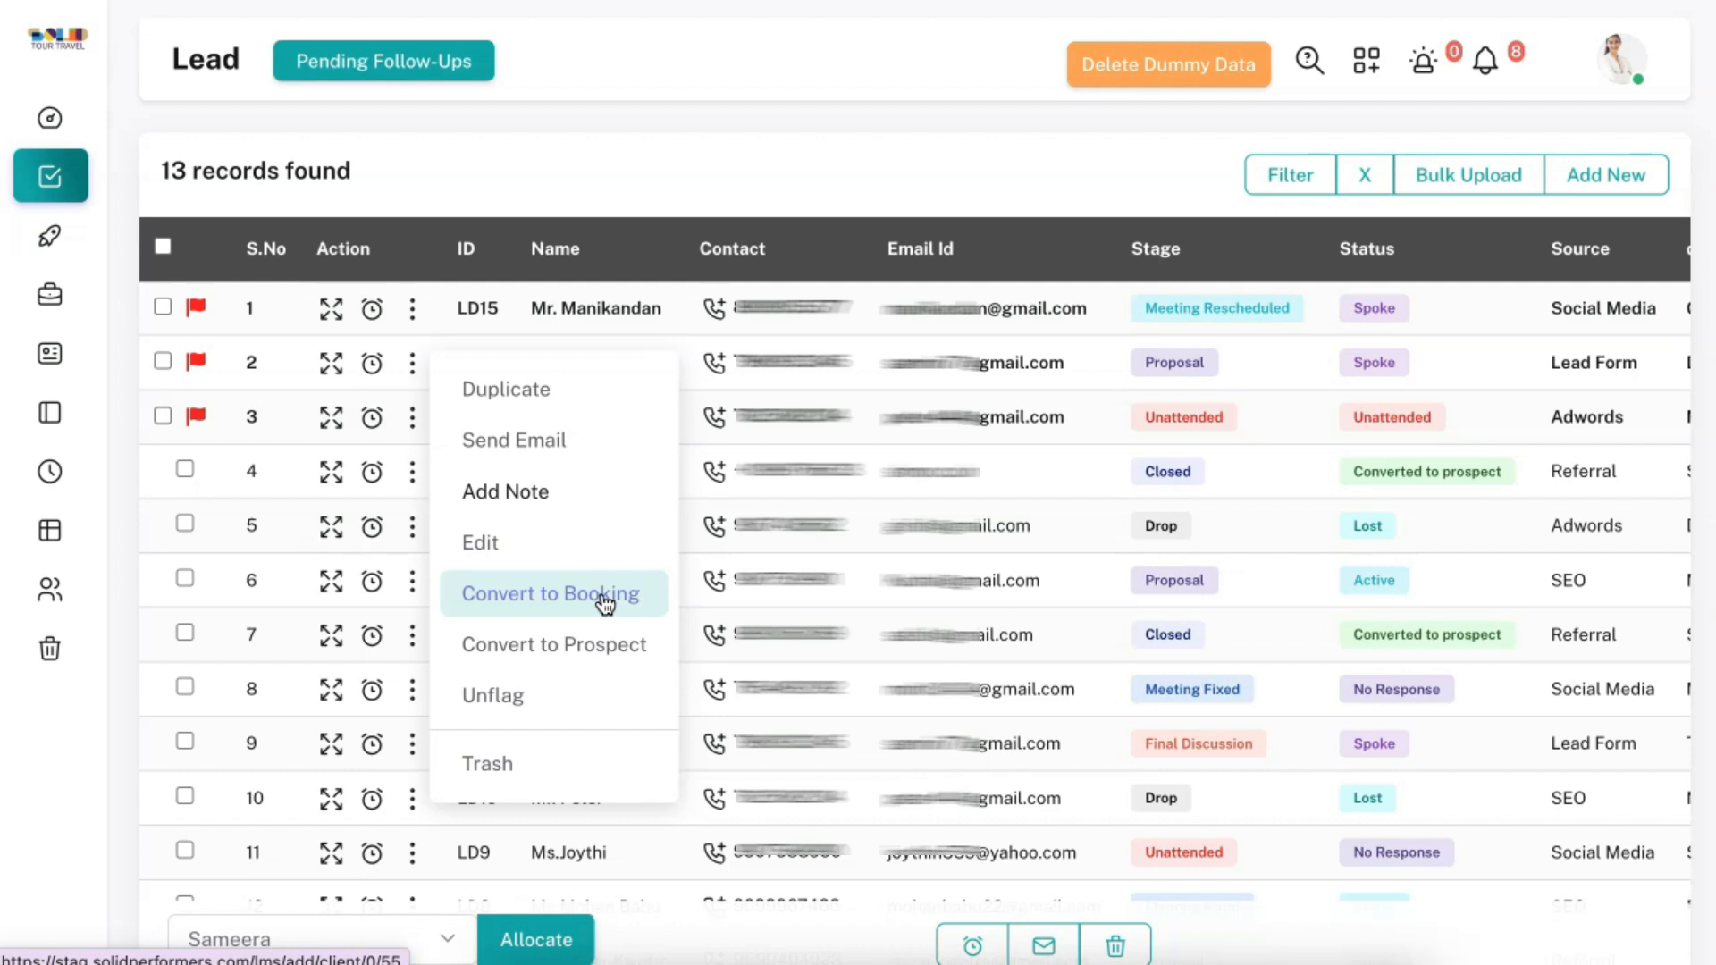
click(497, 199)
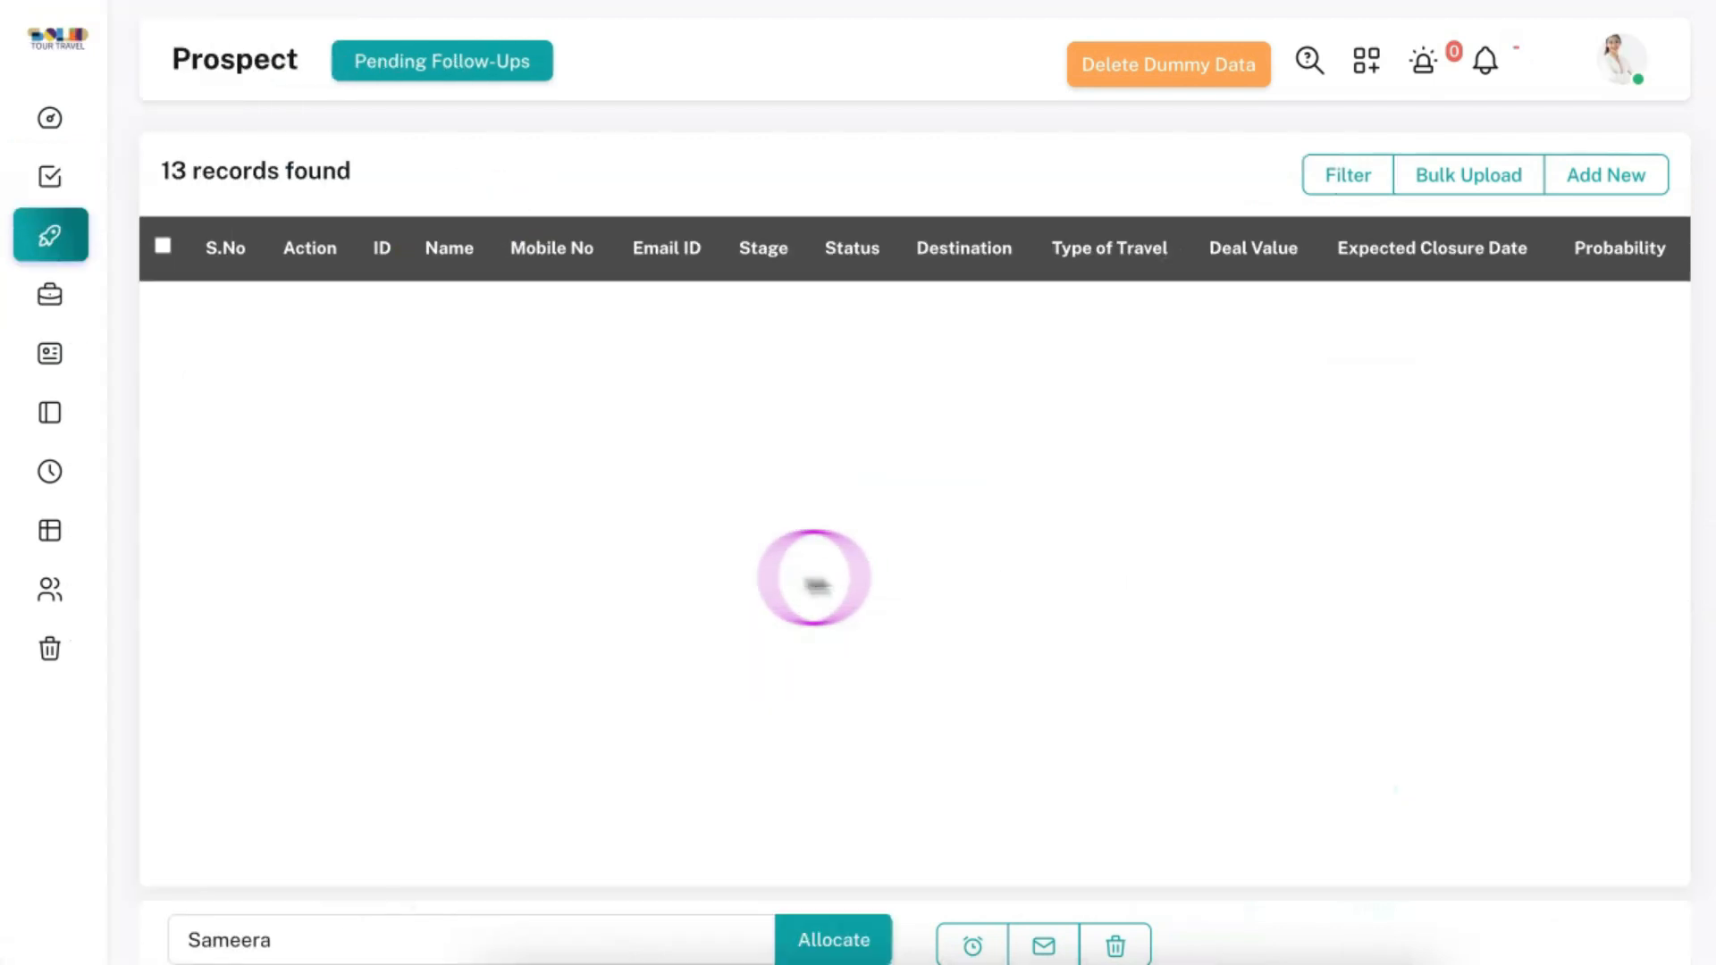
- Look through the prospect list's columns up to Probability and check the date-type options in its filter
scroll(1392, 529, right, 7)
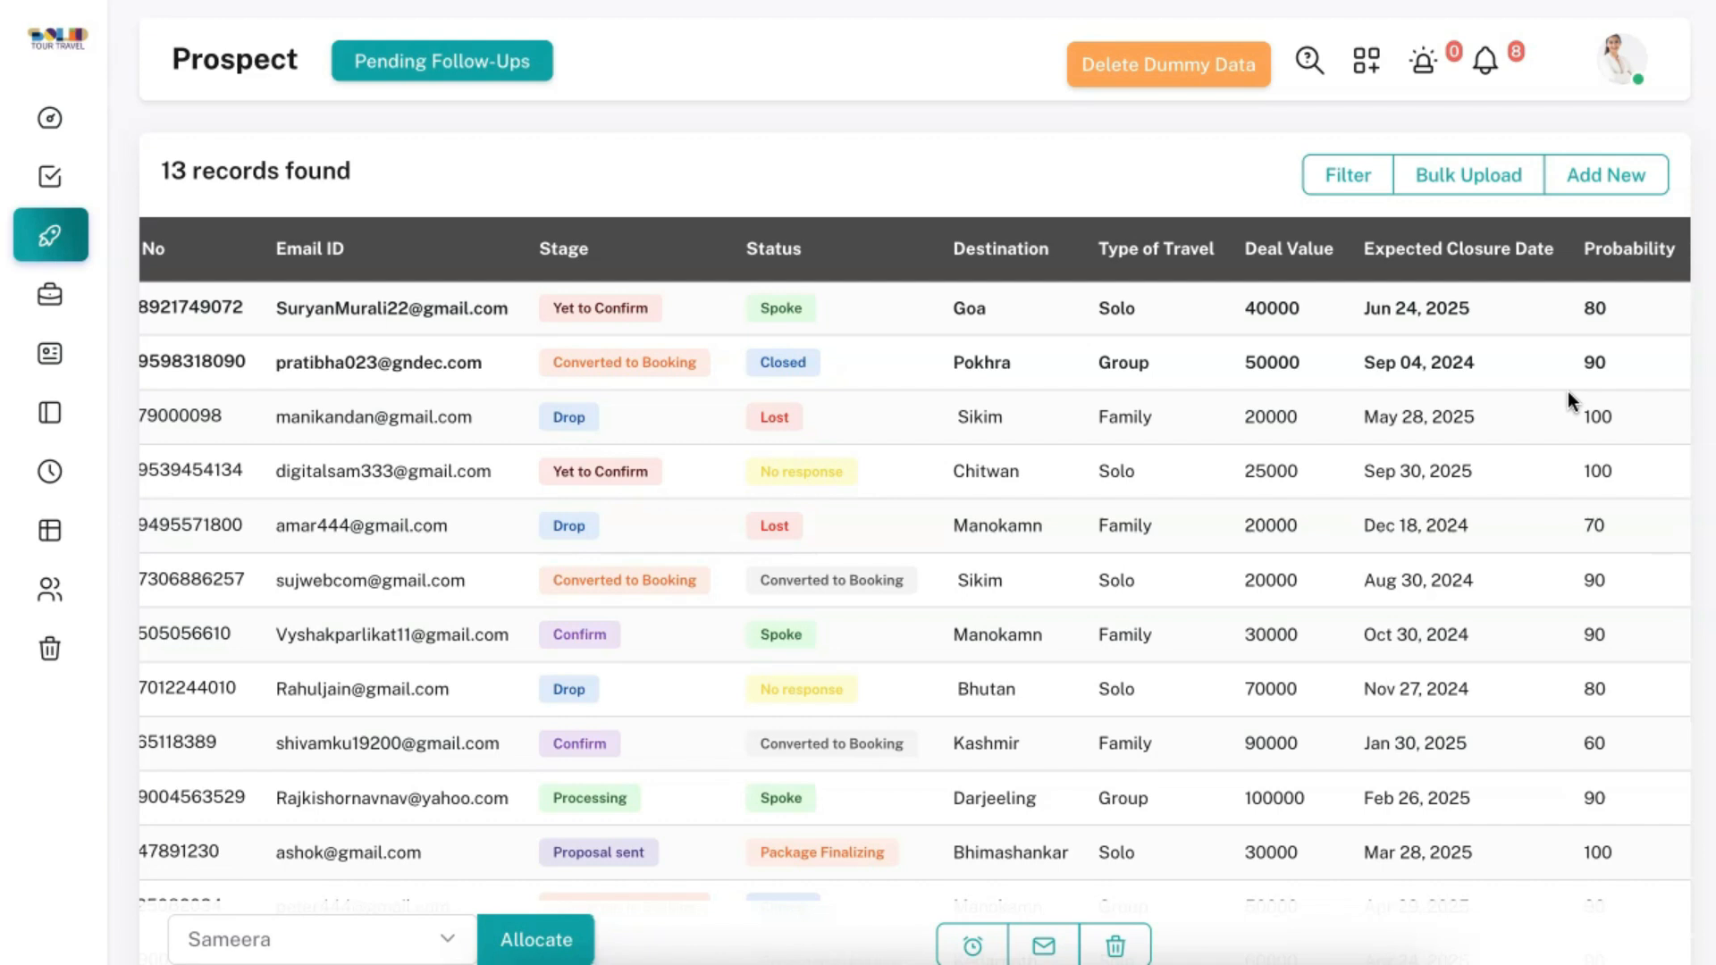
click(1336, 183)
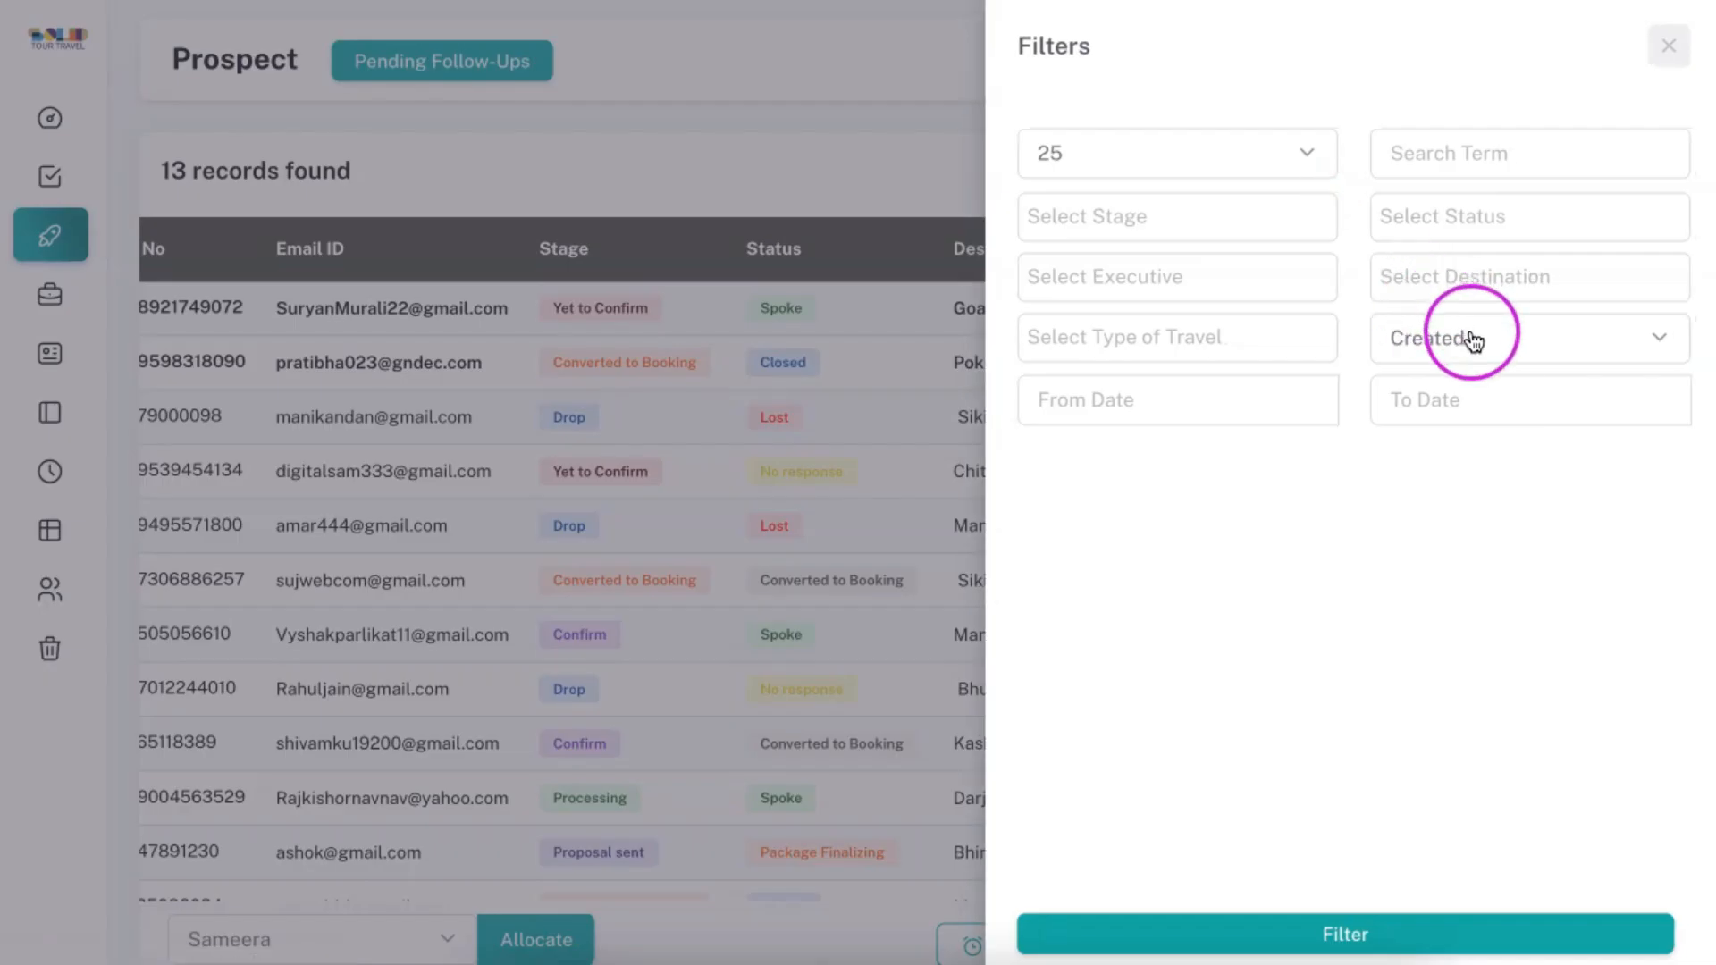
click(1472, 341)
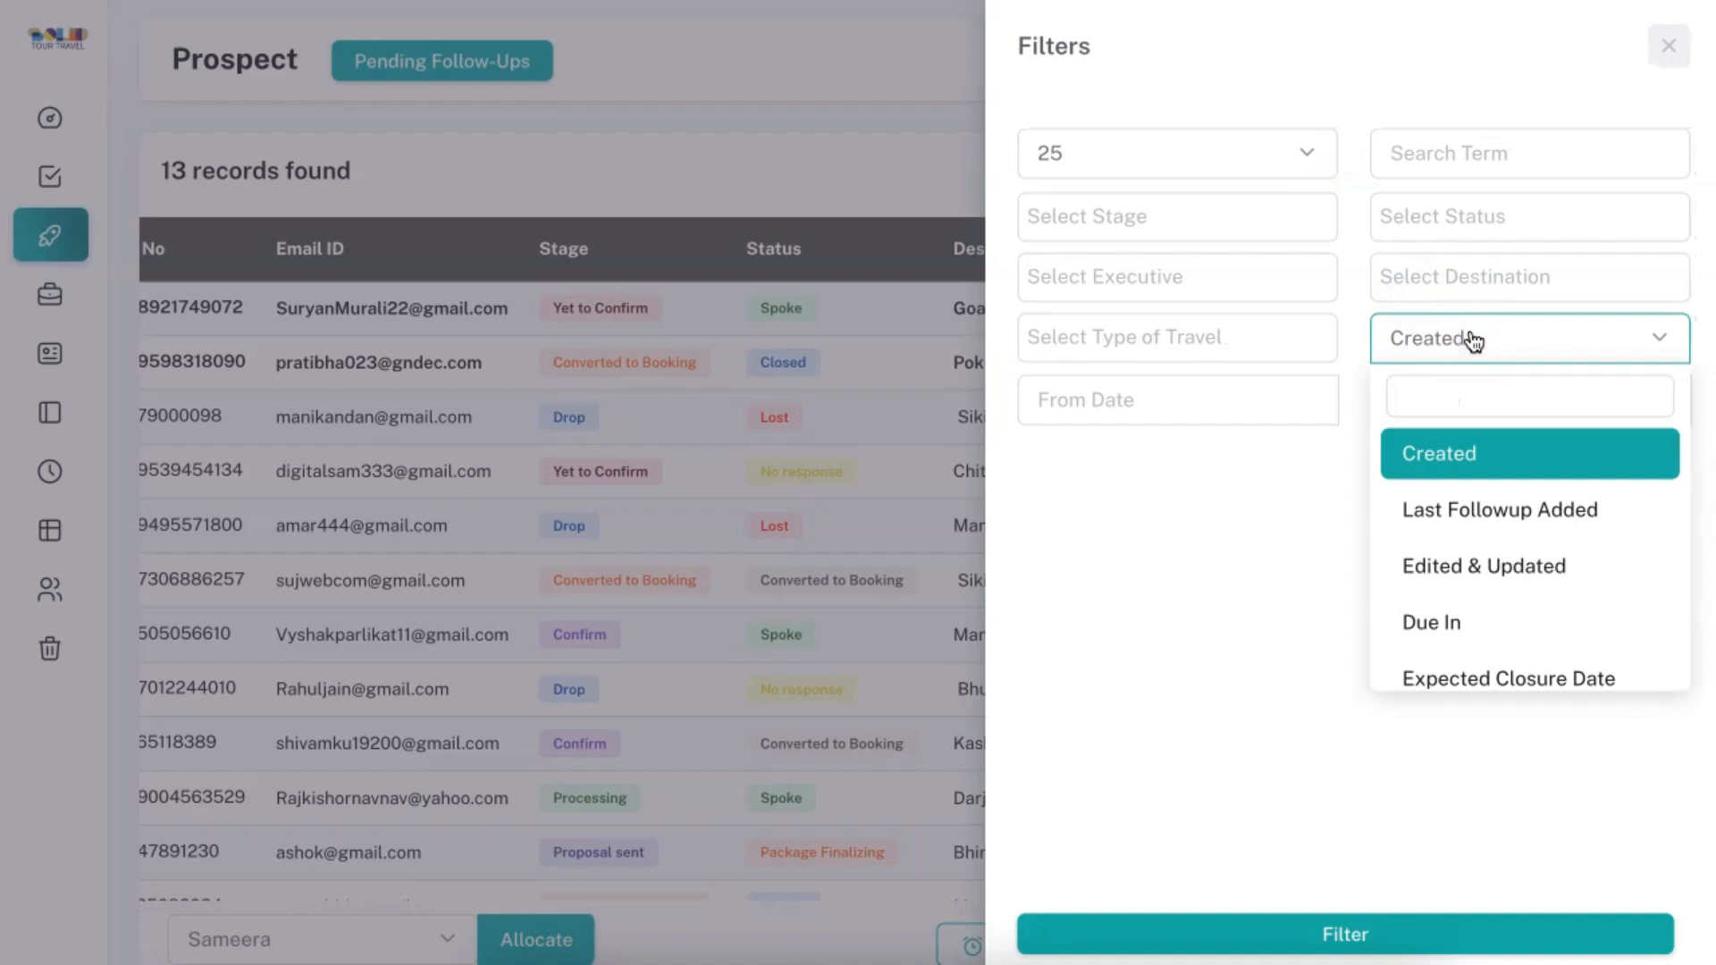
scroll(1622, 617, down, 1)
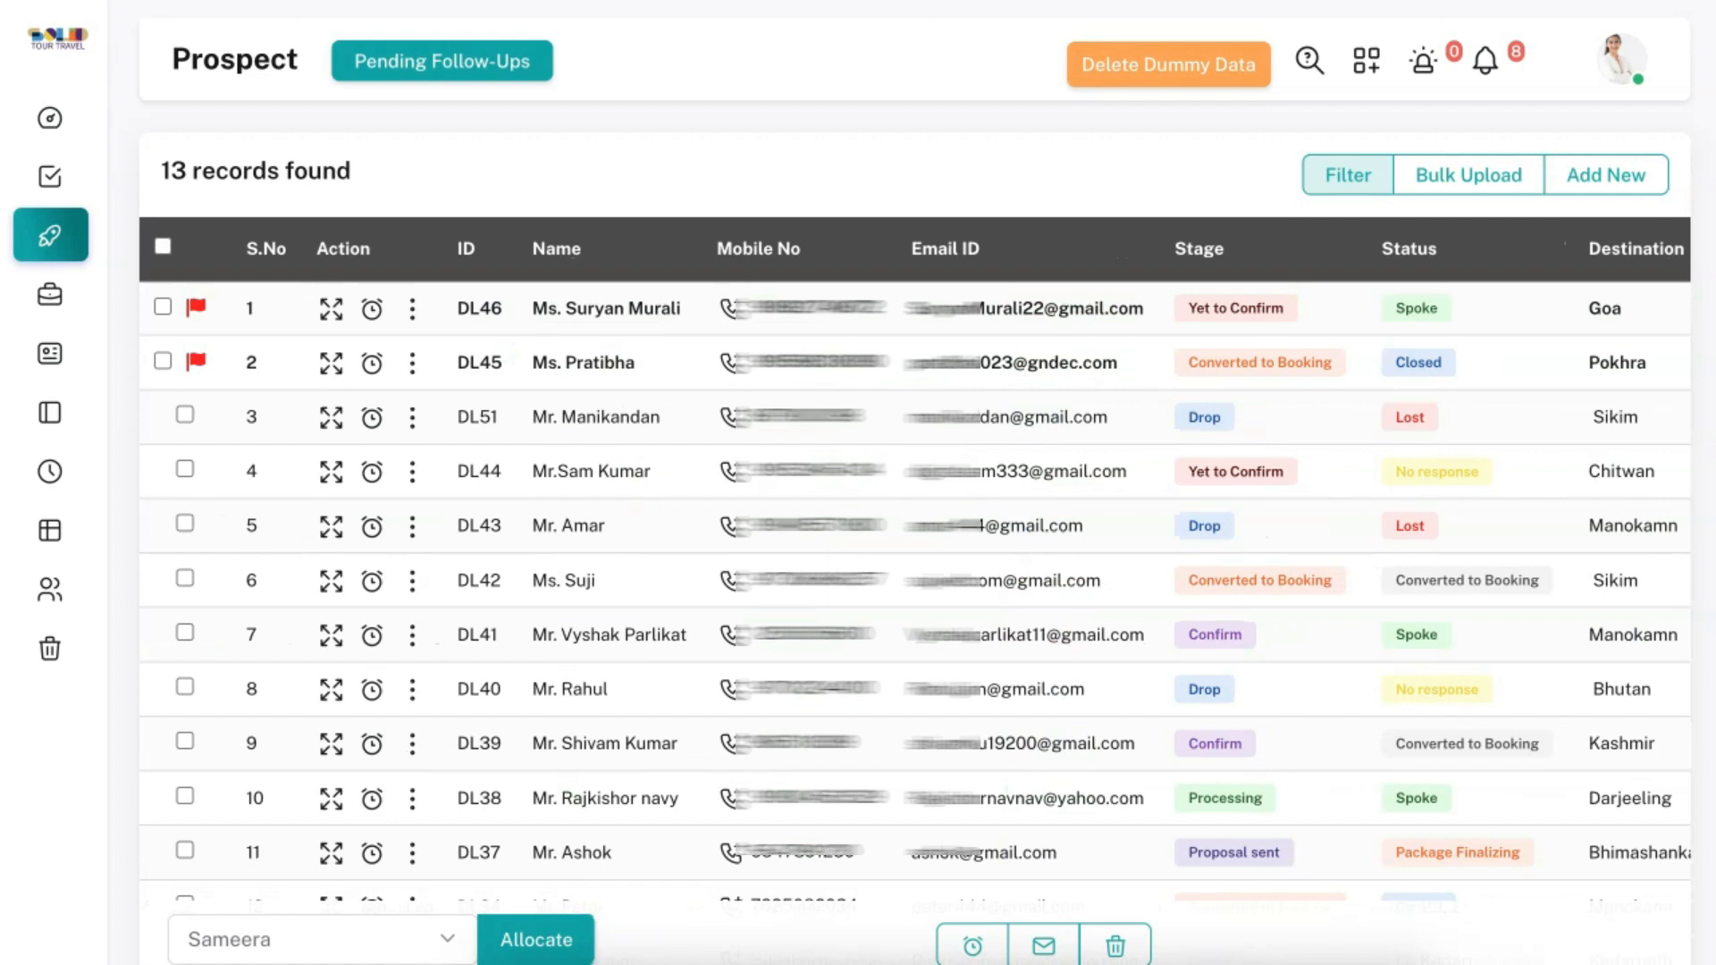
- Show the option for converting prospect DL45 to a booking
mouse_move(112, 220)
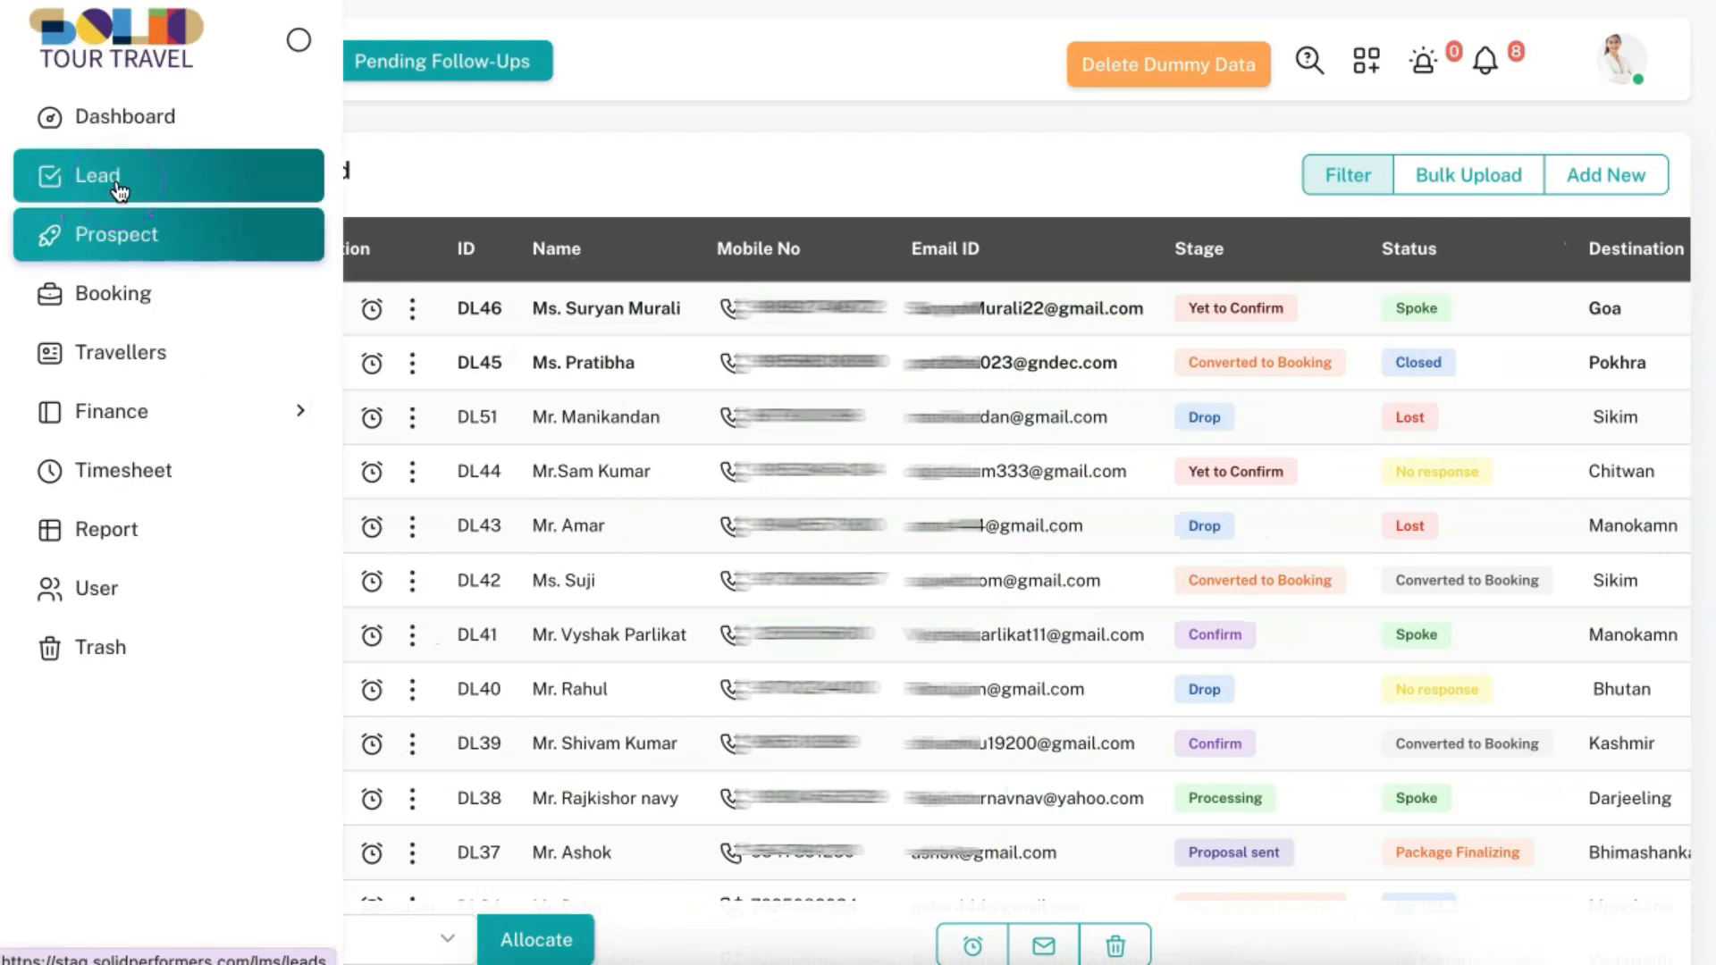
click(270, 253)
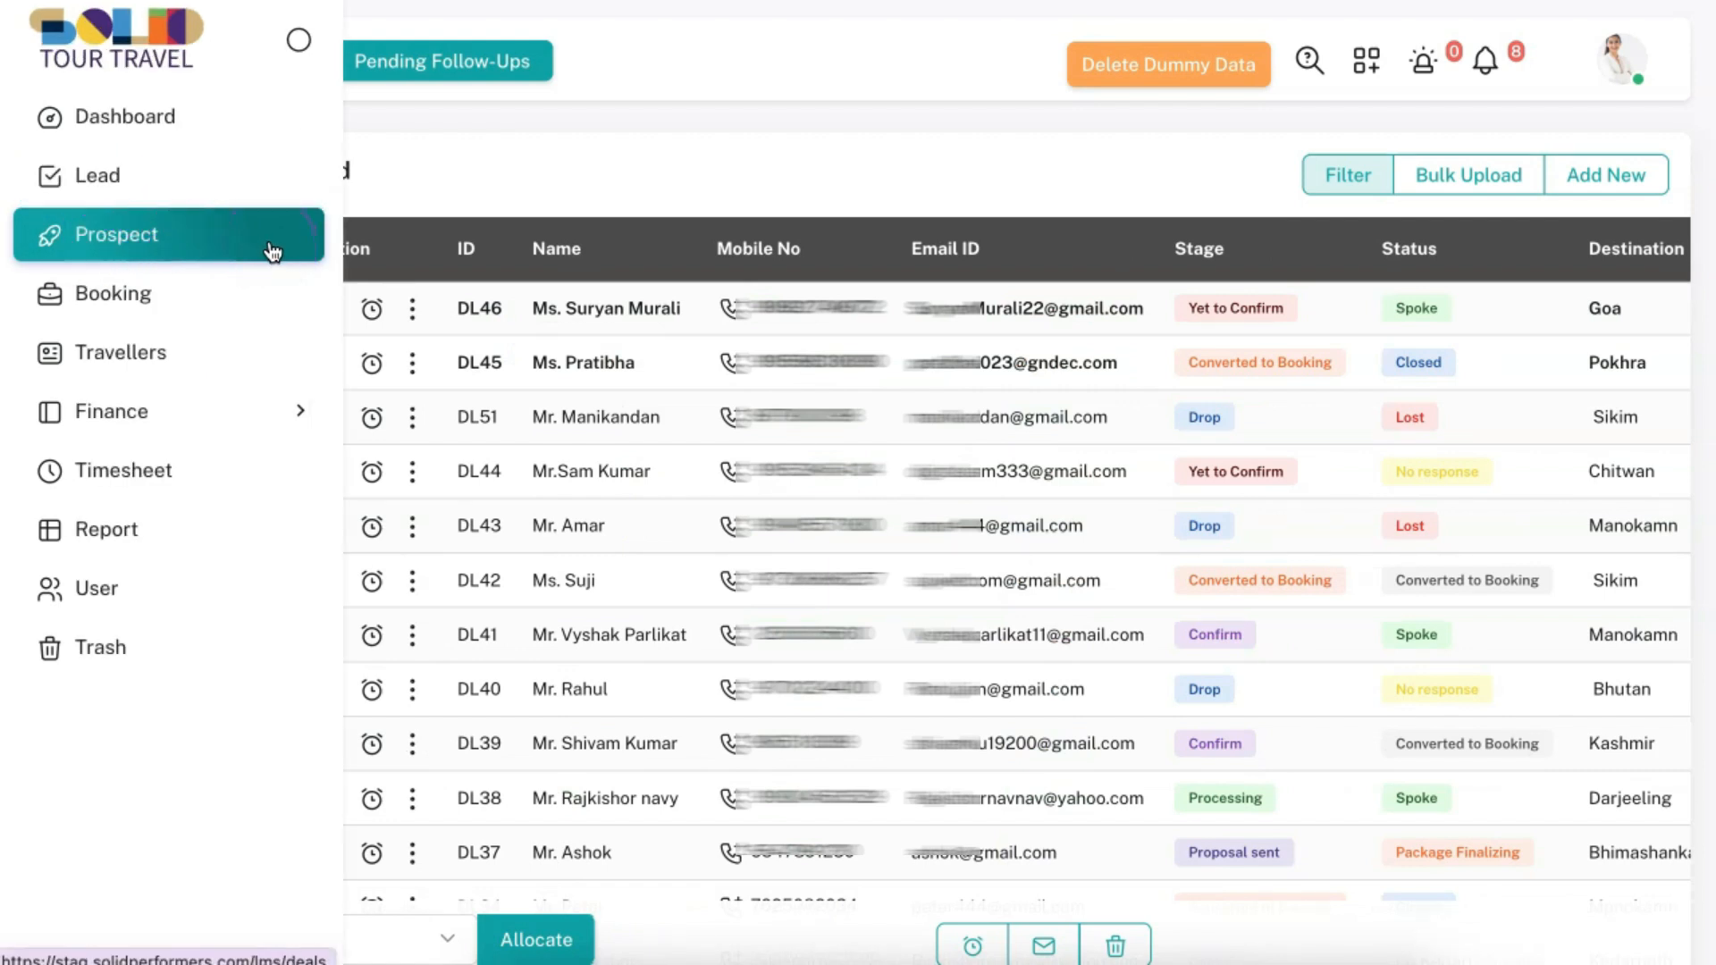
click(298, 251)
click(236, 304)
click(409, 364)
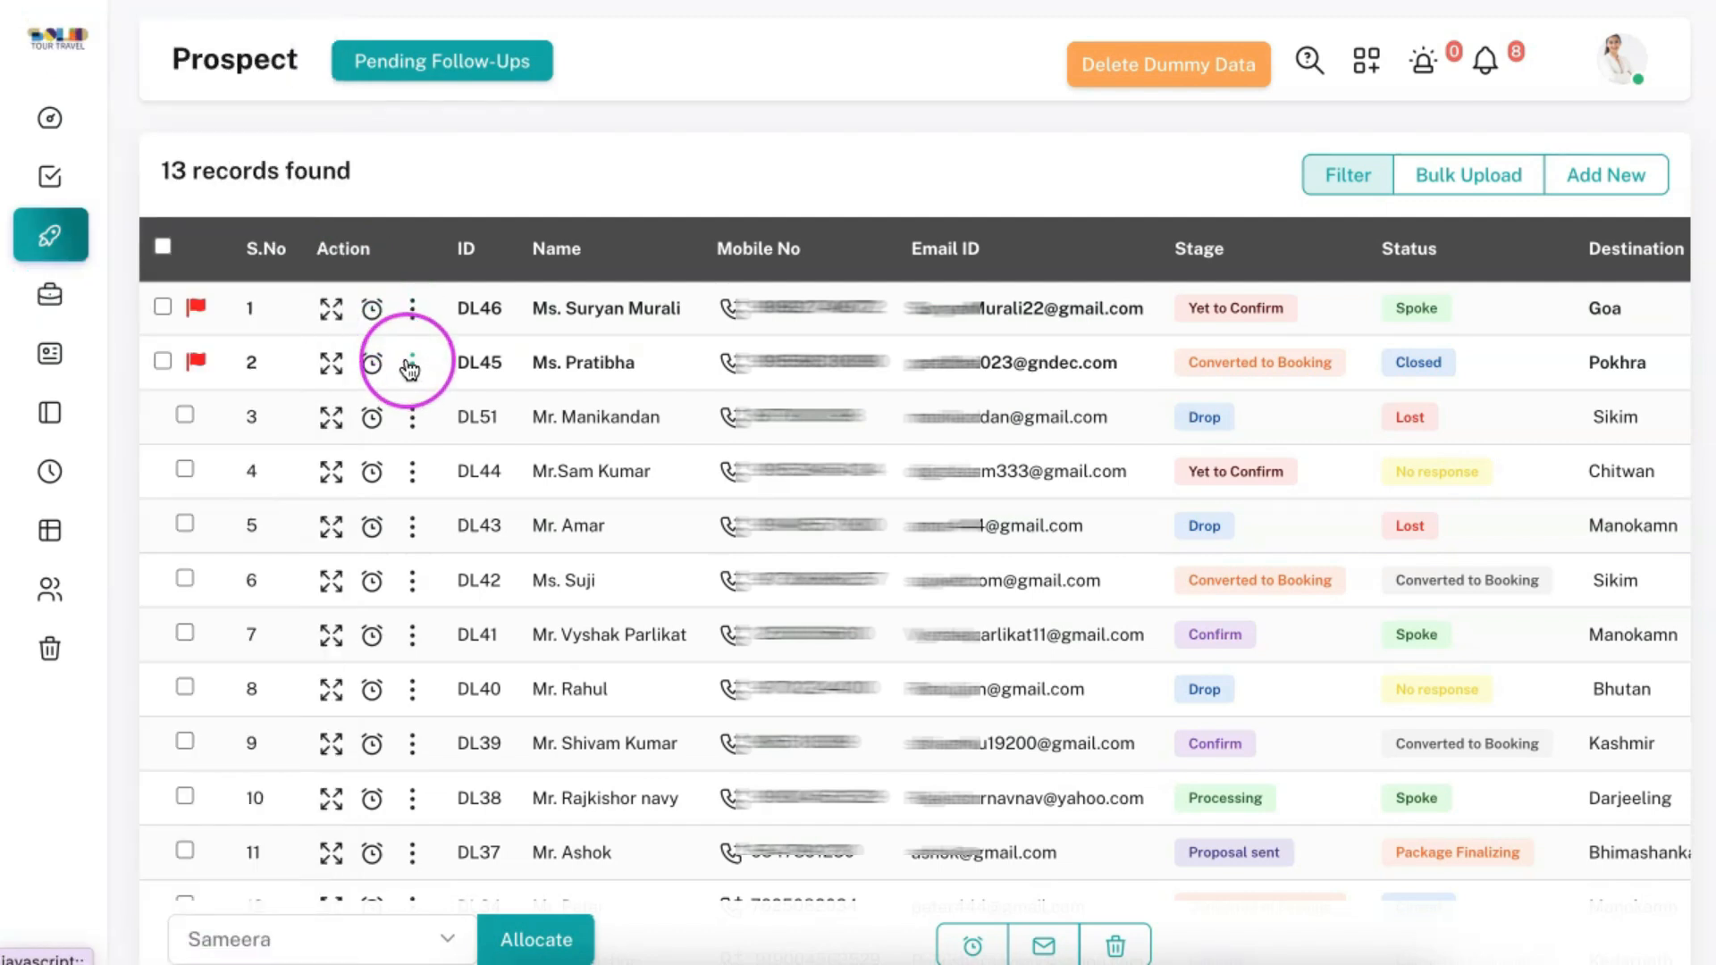
click(570, 605)
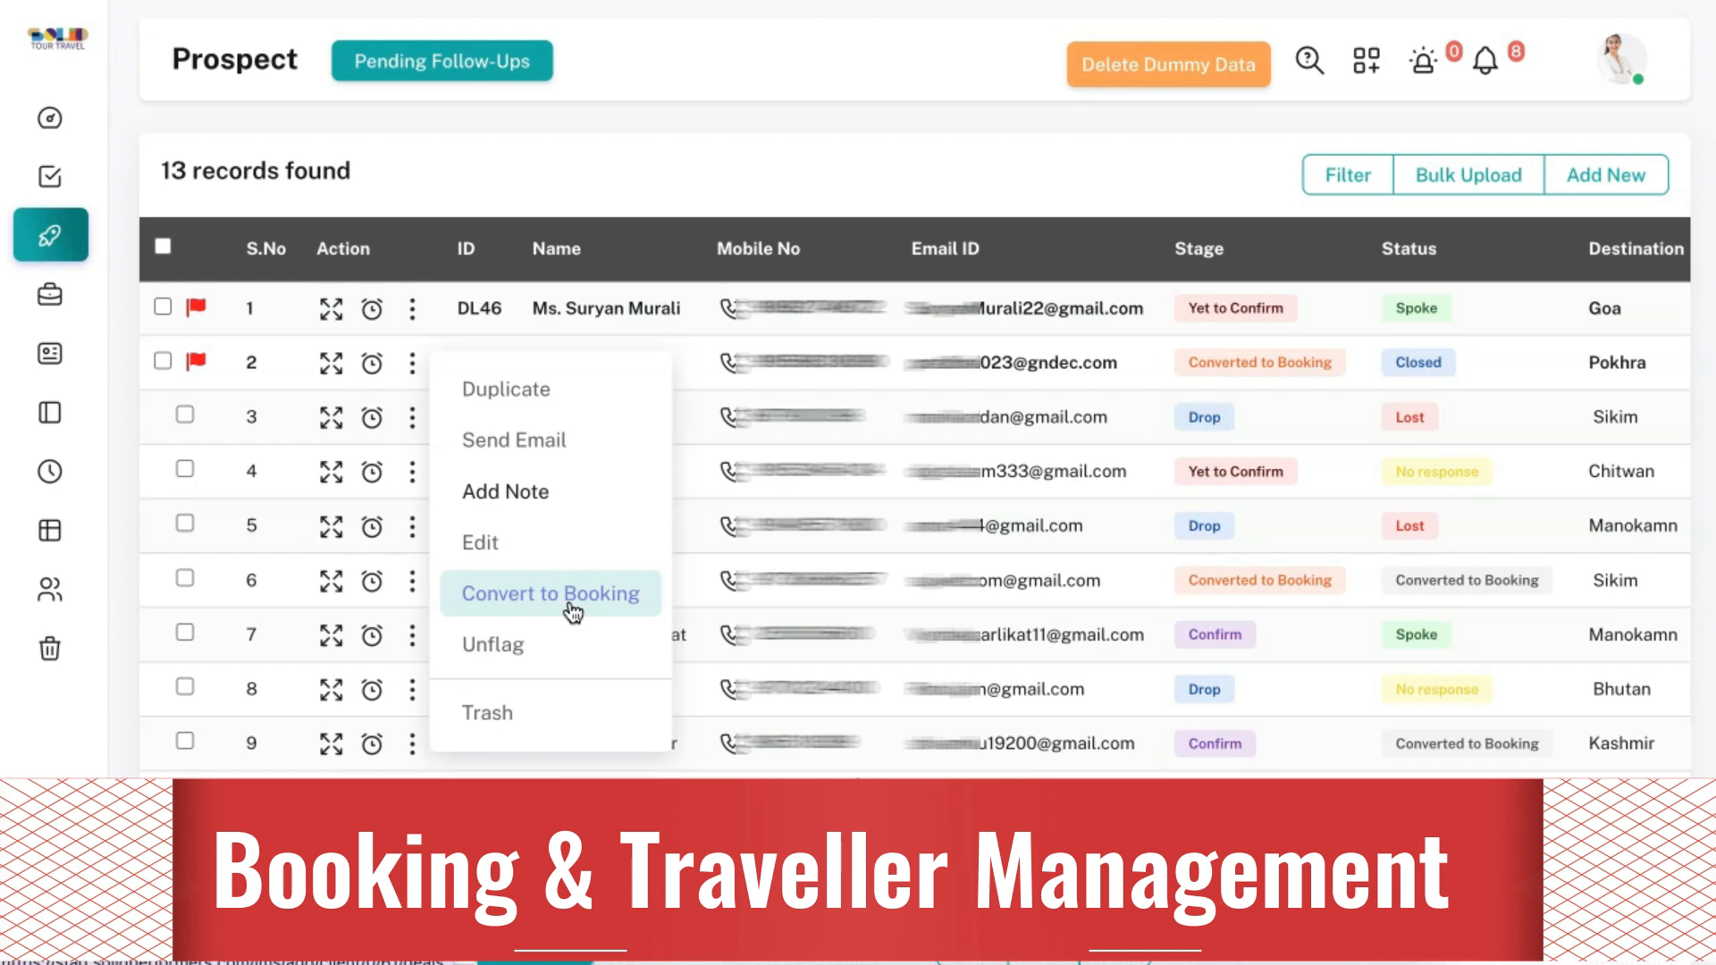
- Open the booking list and look over its first record
click(83, 299)
click(688, 210)
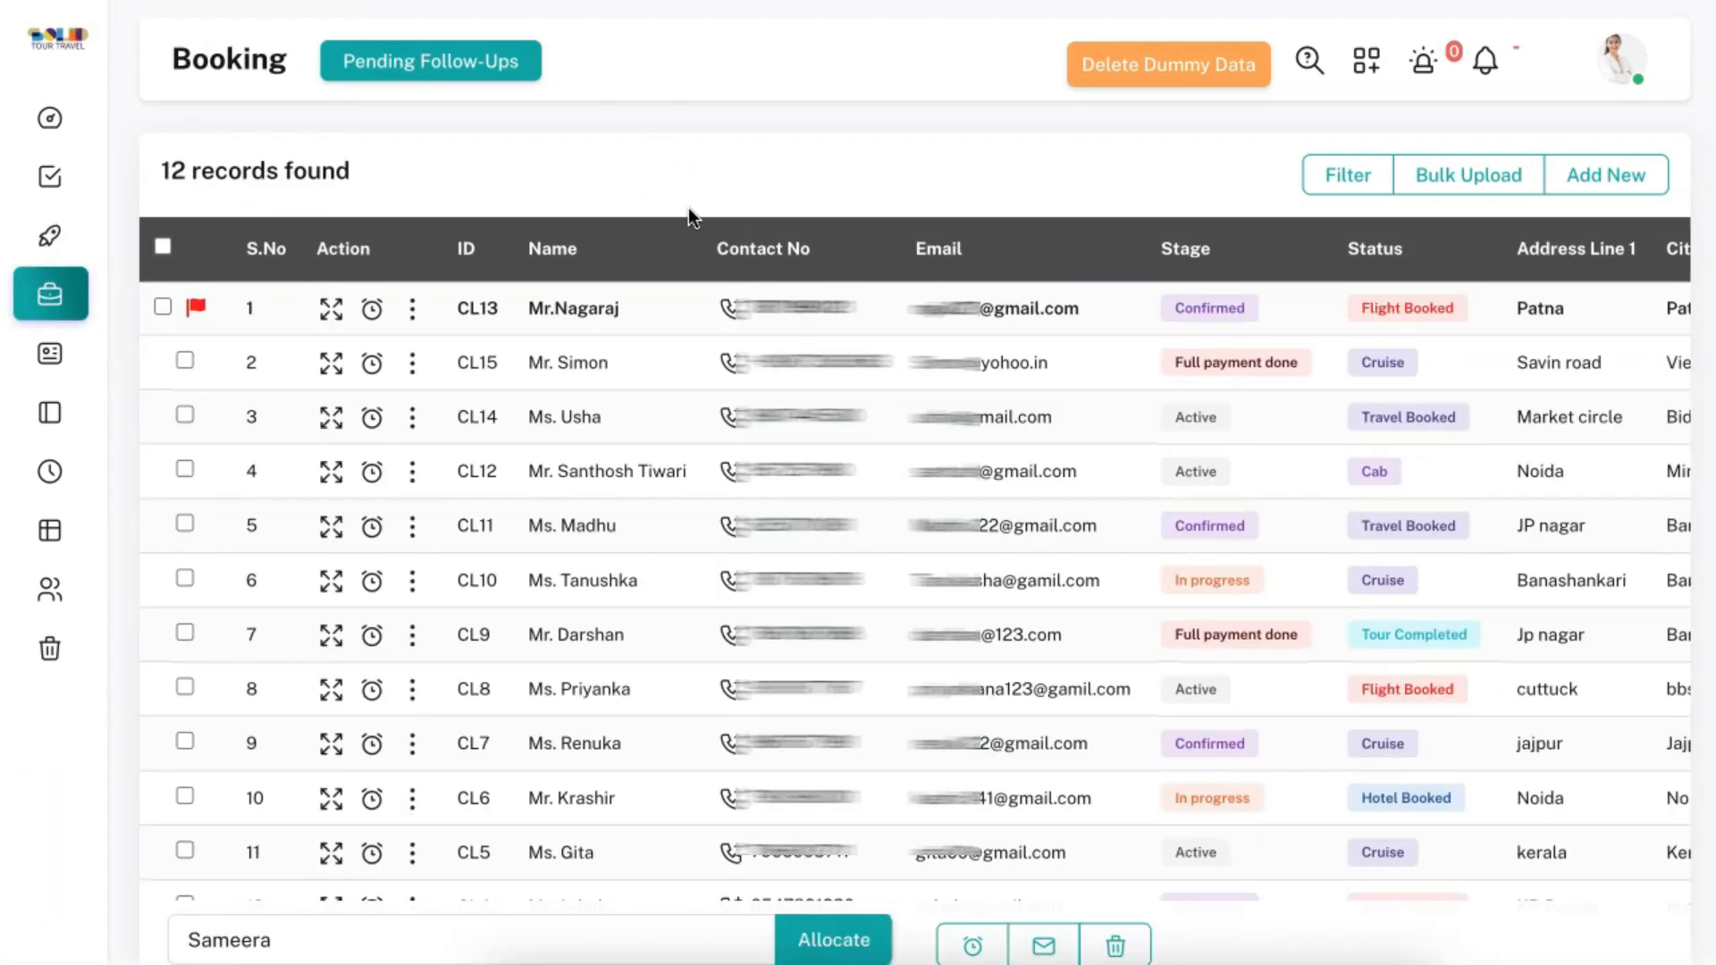
click(645, 308)
mouse_move(625, 316)
mouse_down()
mouse_move(513, 314)
mouse_move(635, 314)
mouse_up()
click(631, 315)
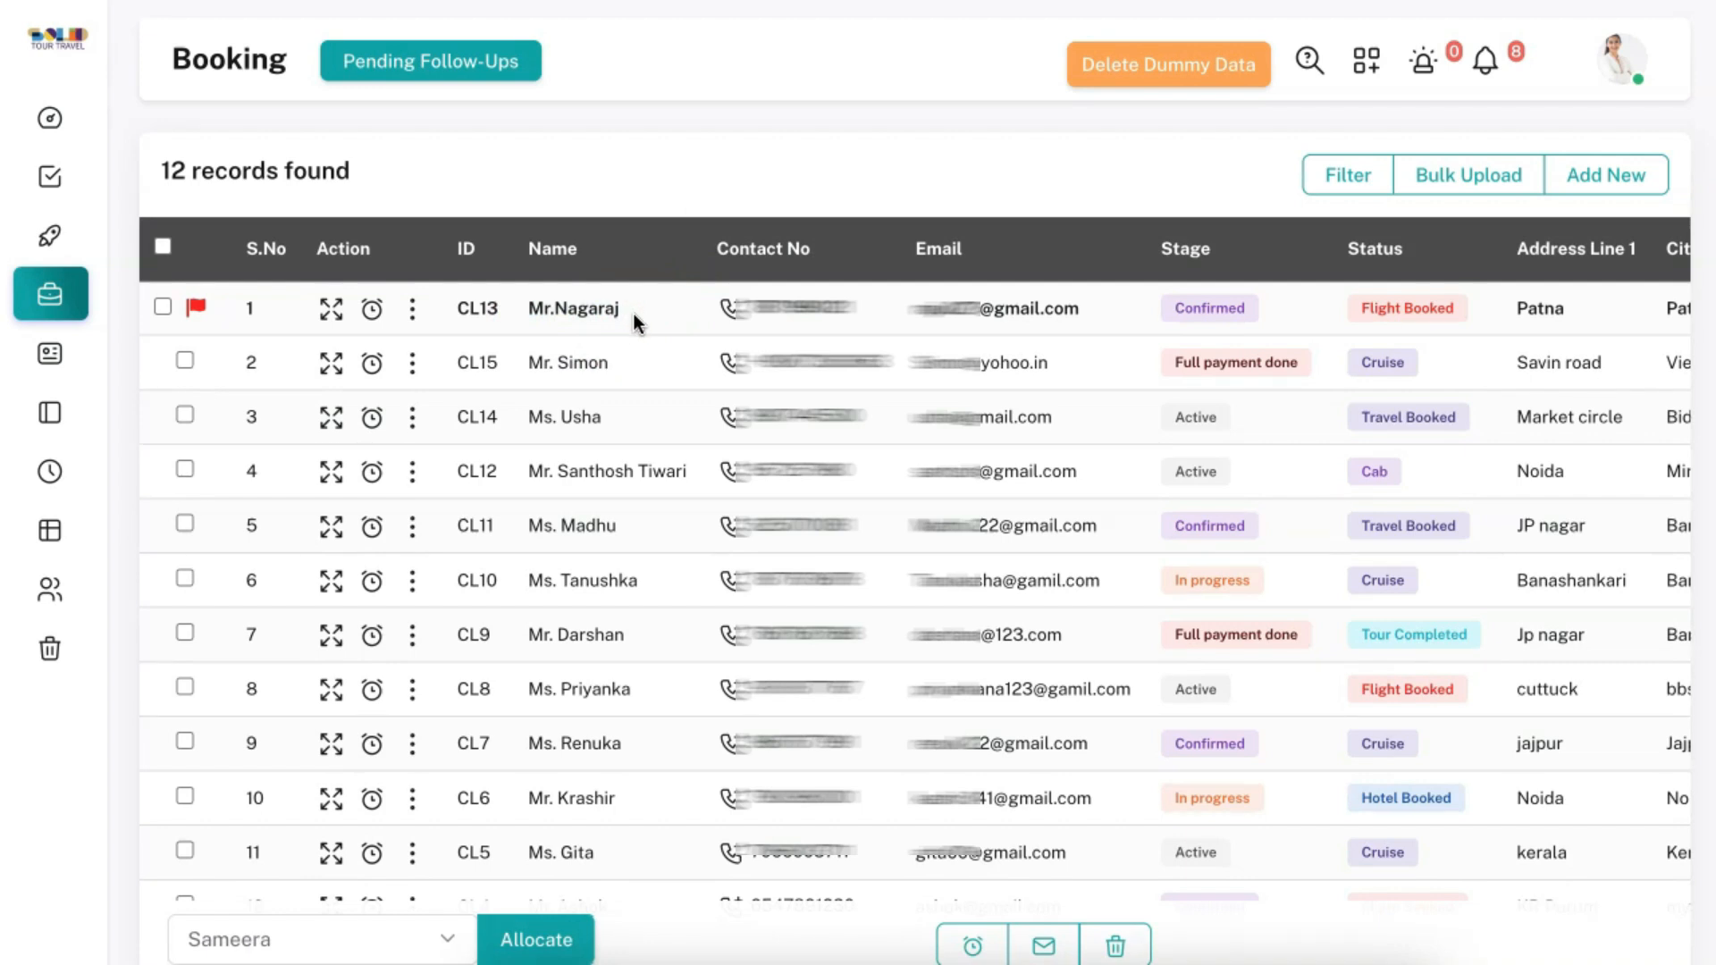
- Check the first booking's options for creating or converting to travellers, and open the Travellers list
click(412, 308)
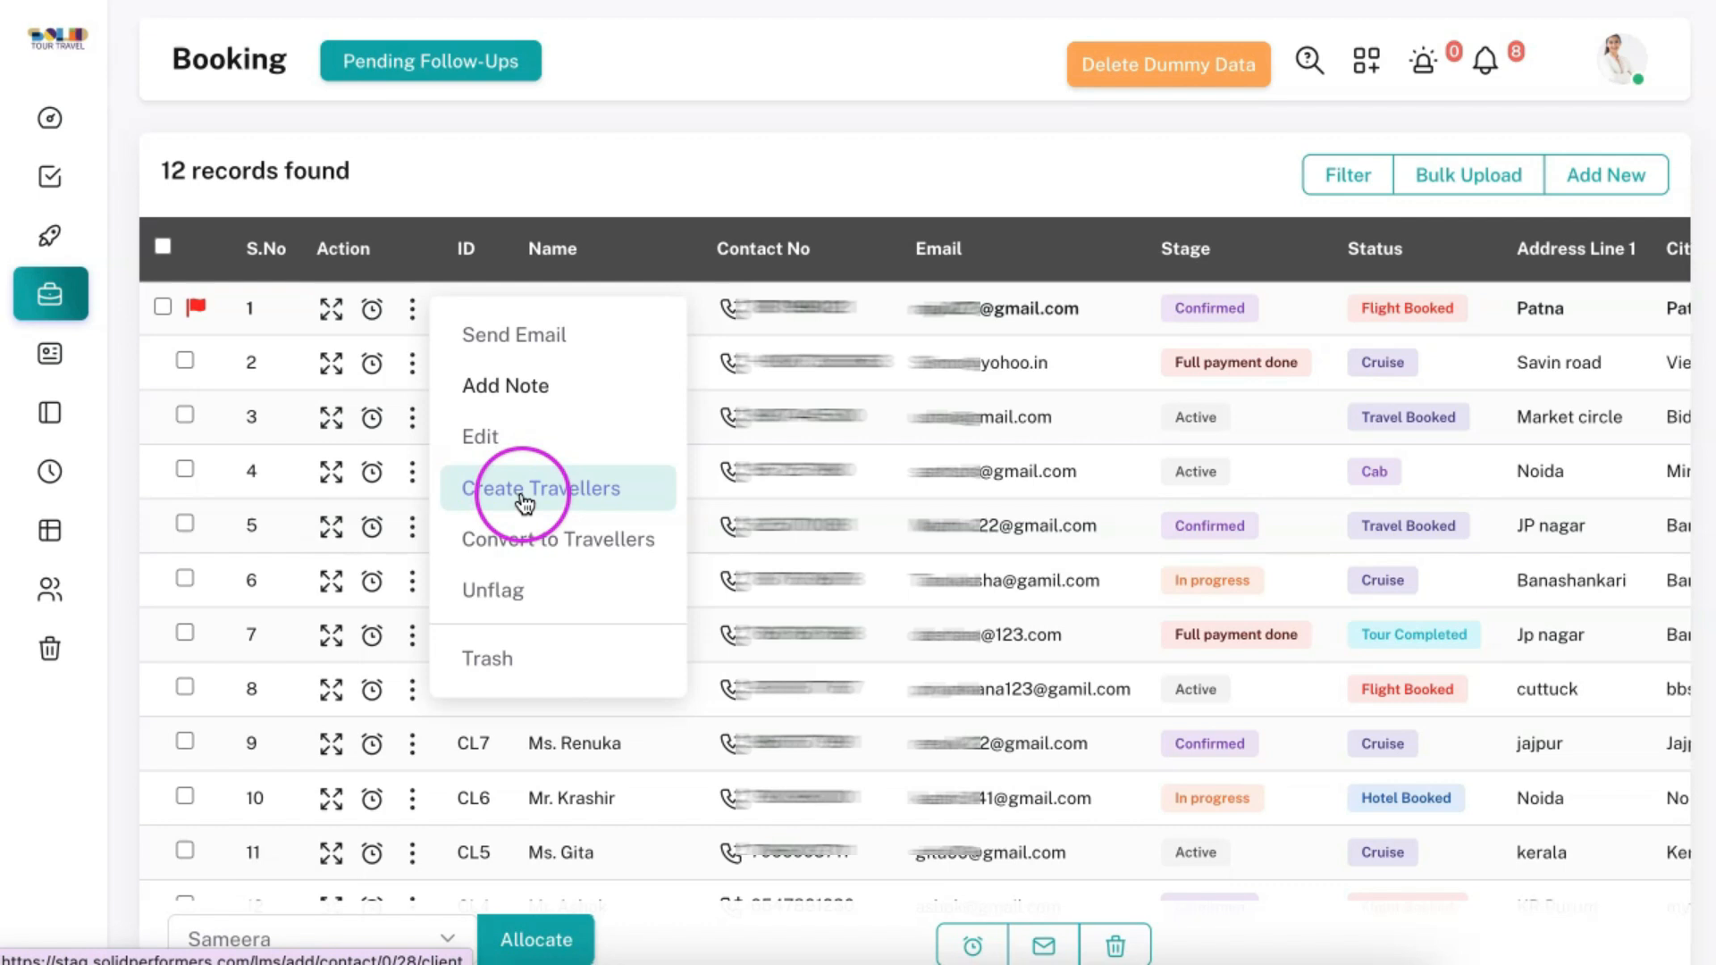
click(432, 166)
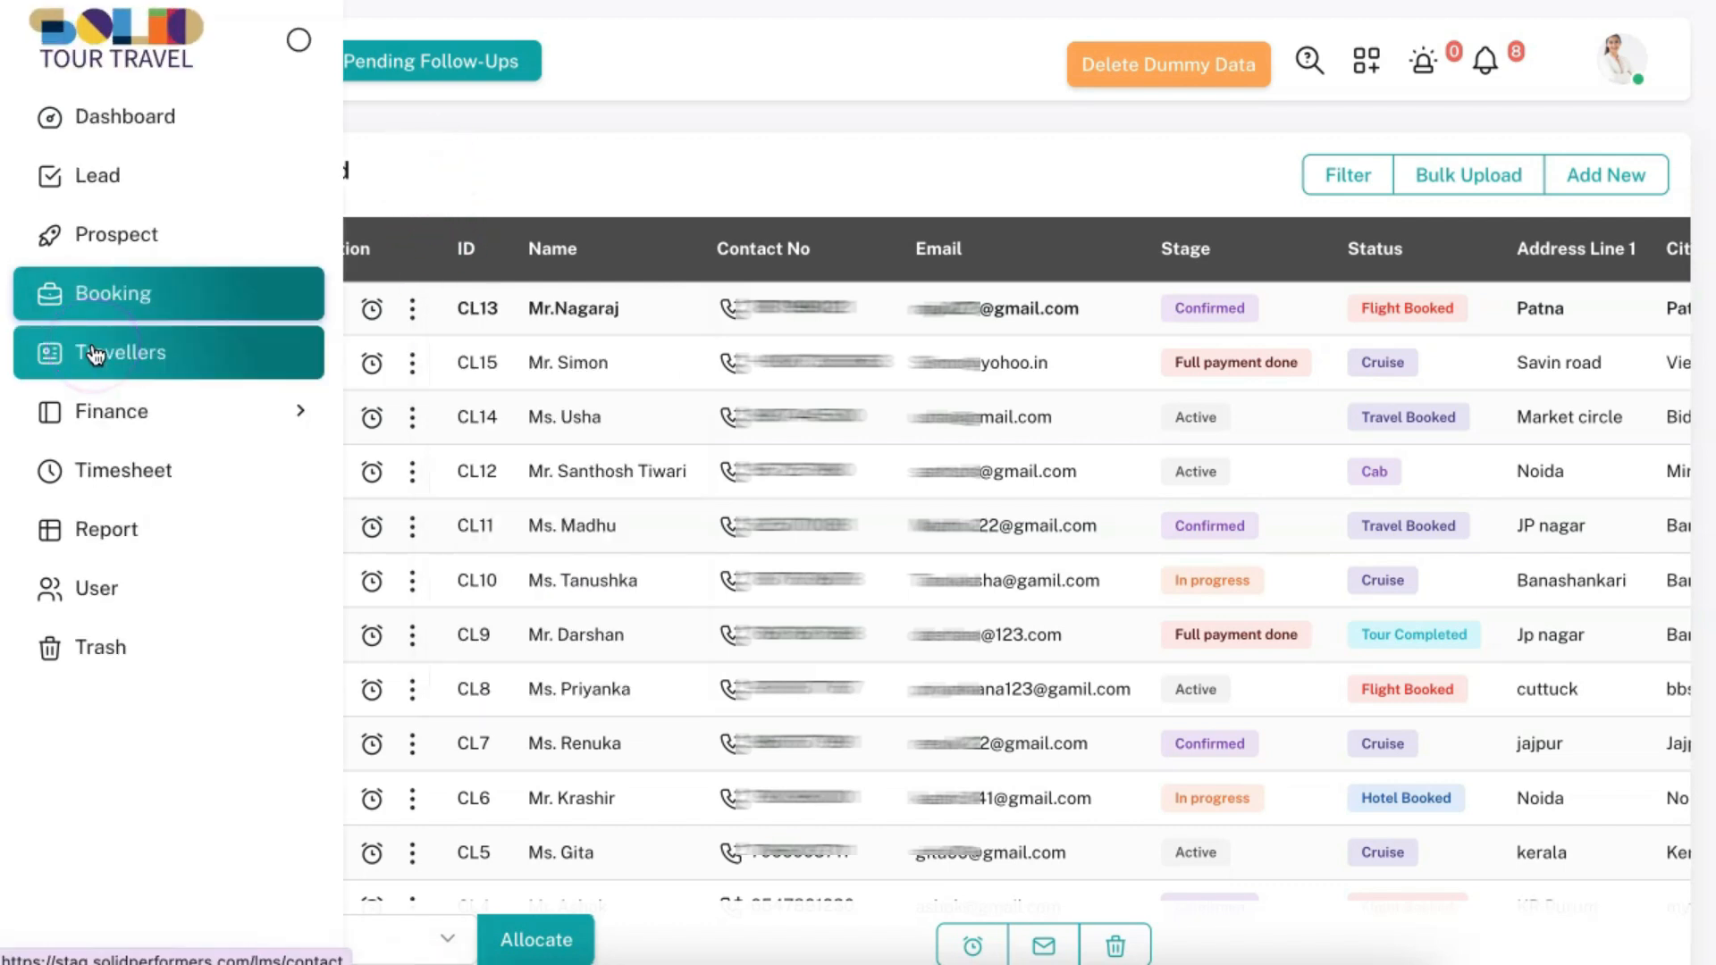
click(94, 347)
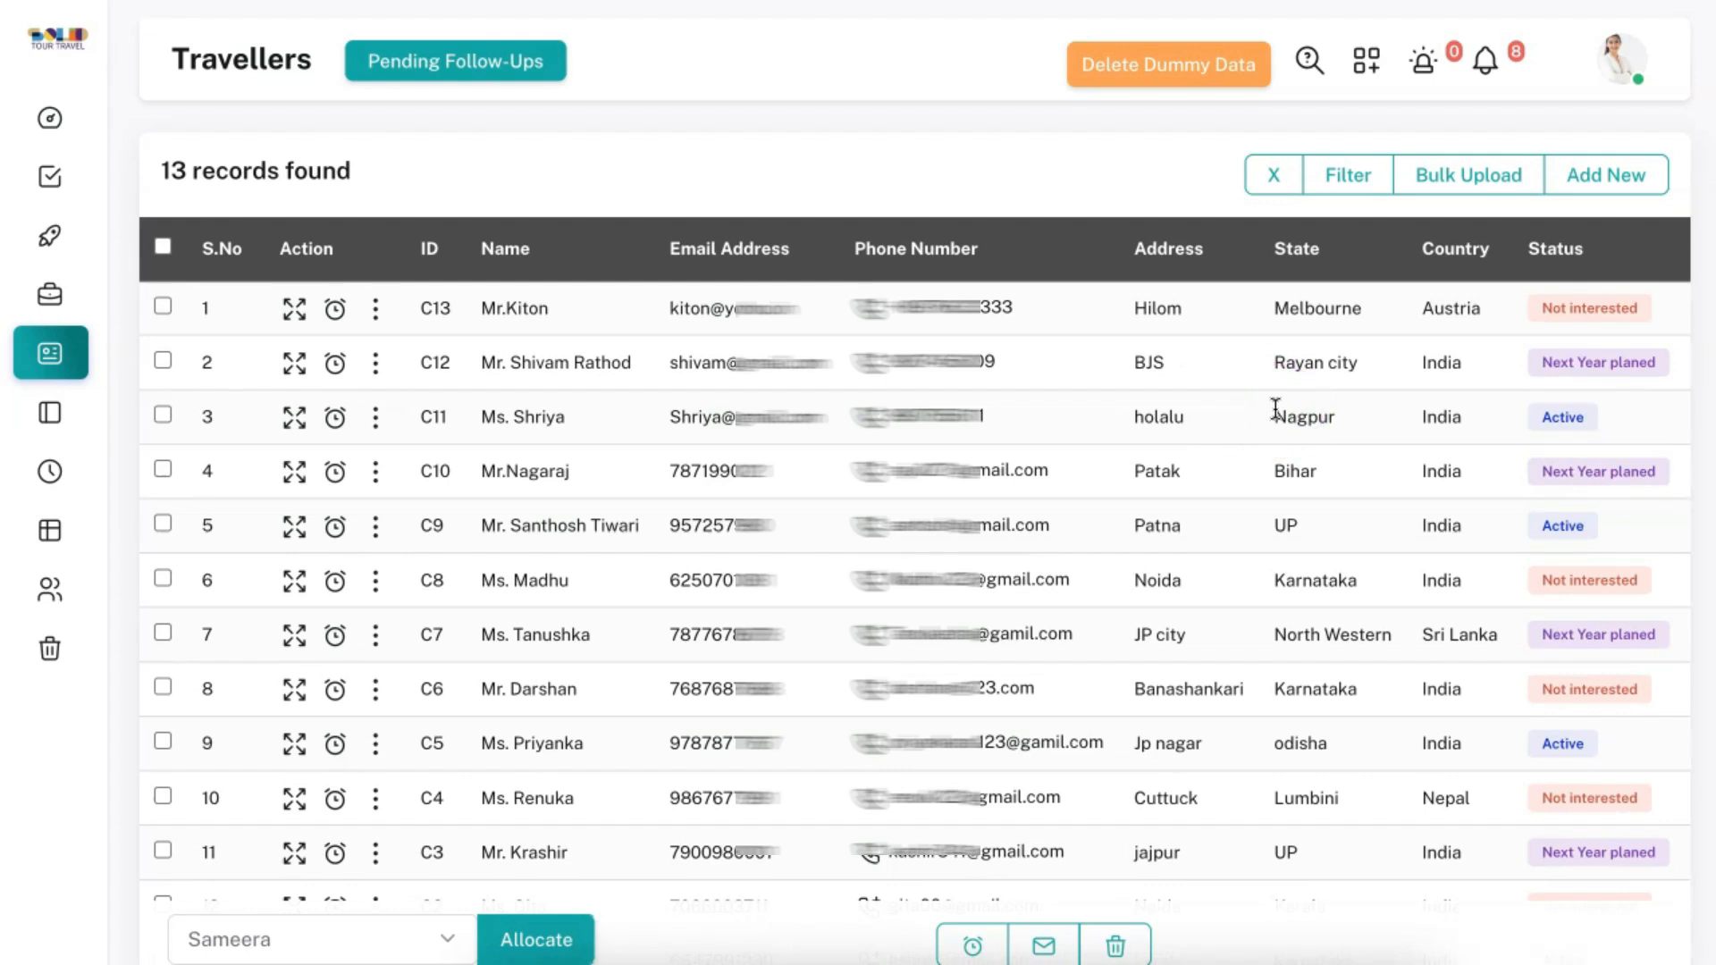
- Open the Income section of Finance and bring up the form for adding a new income entry
click(93, 435)
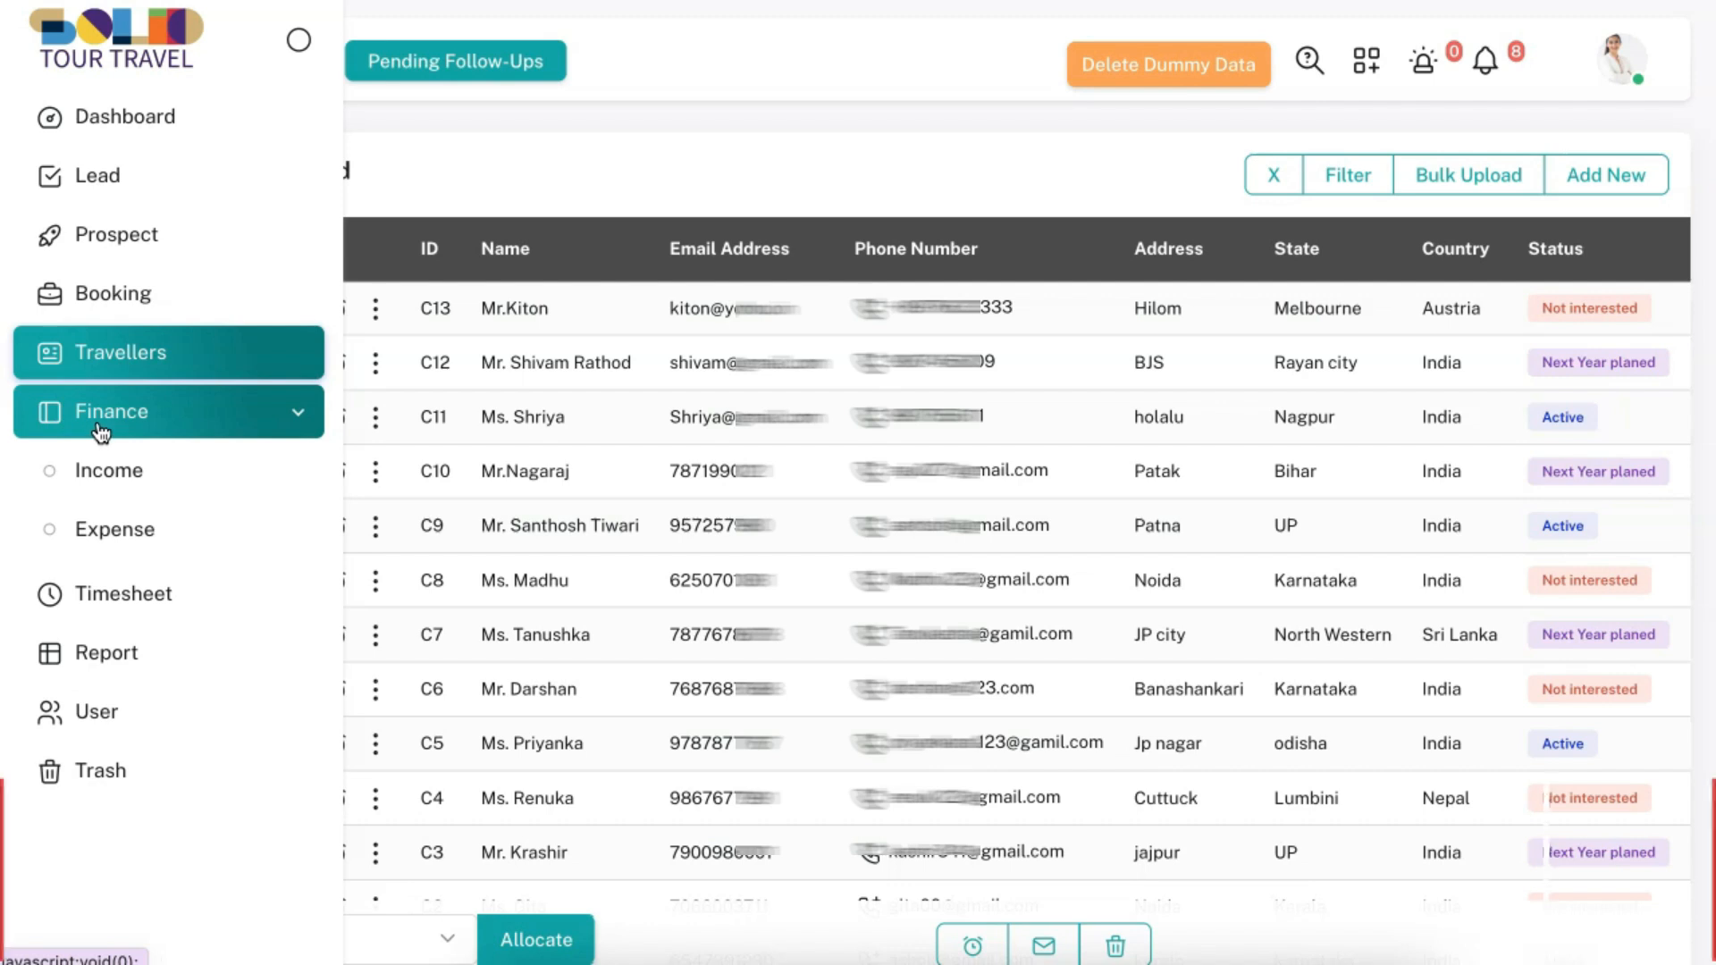
click(125, 483)
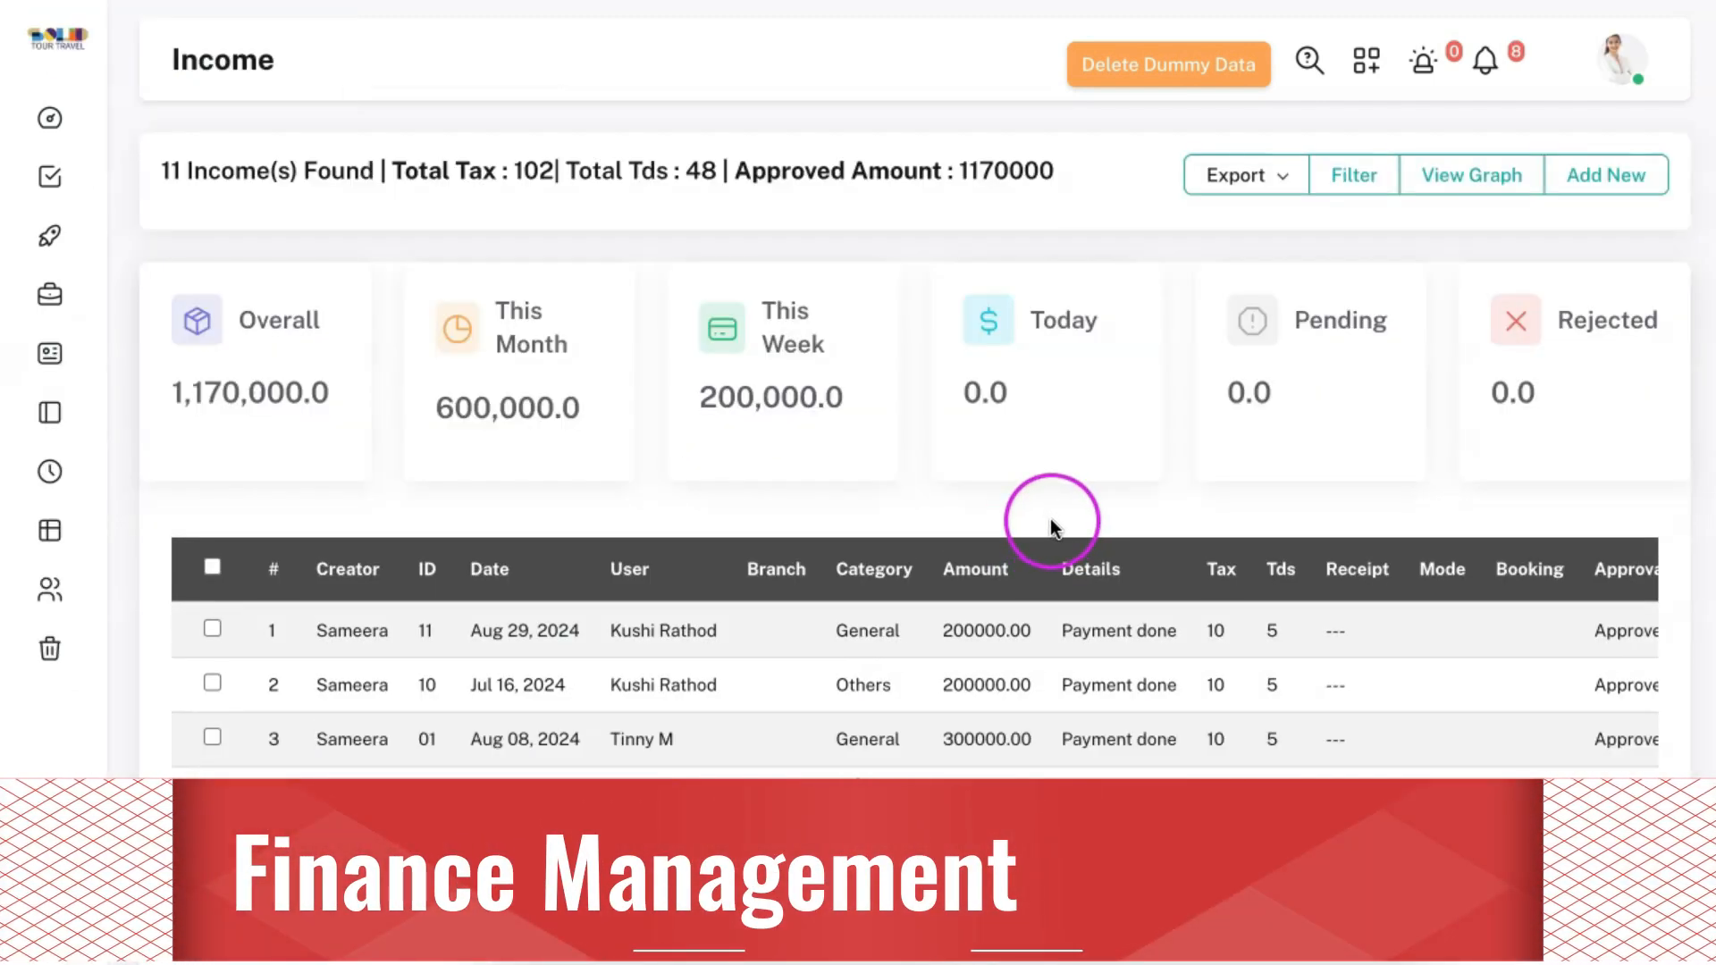
click(1606, 183)
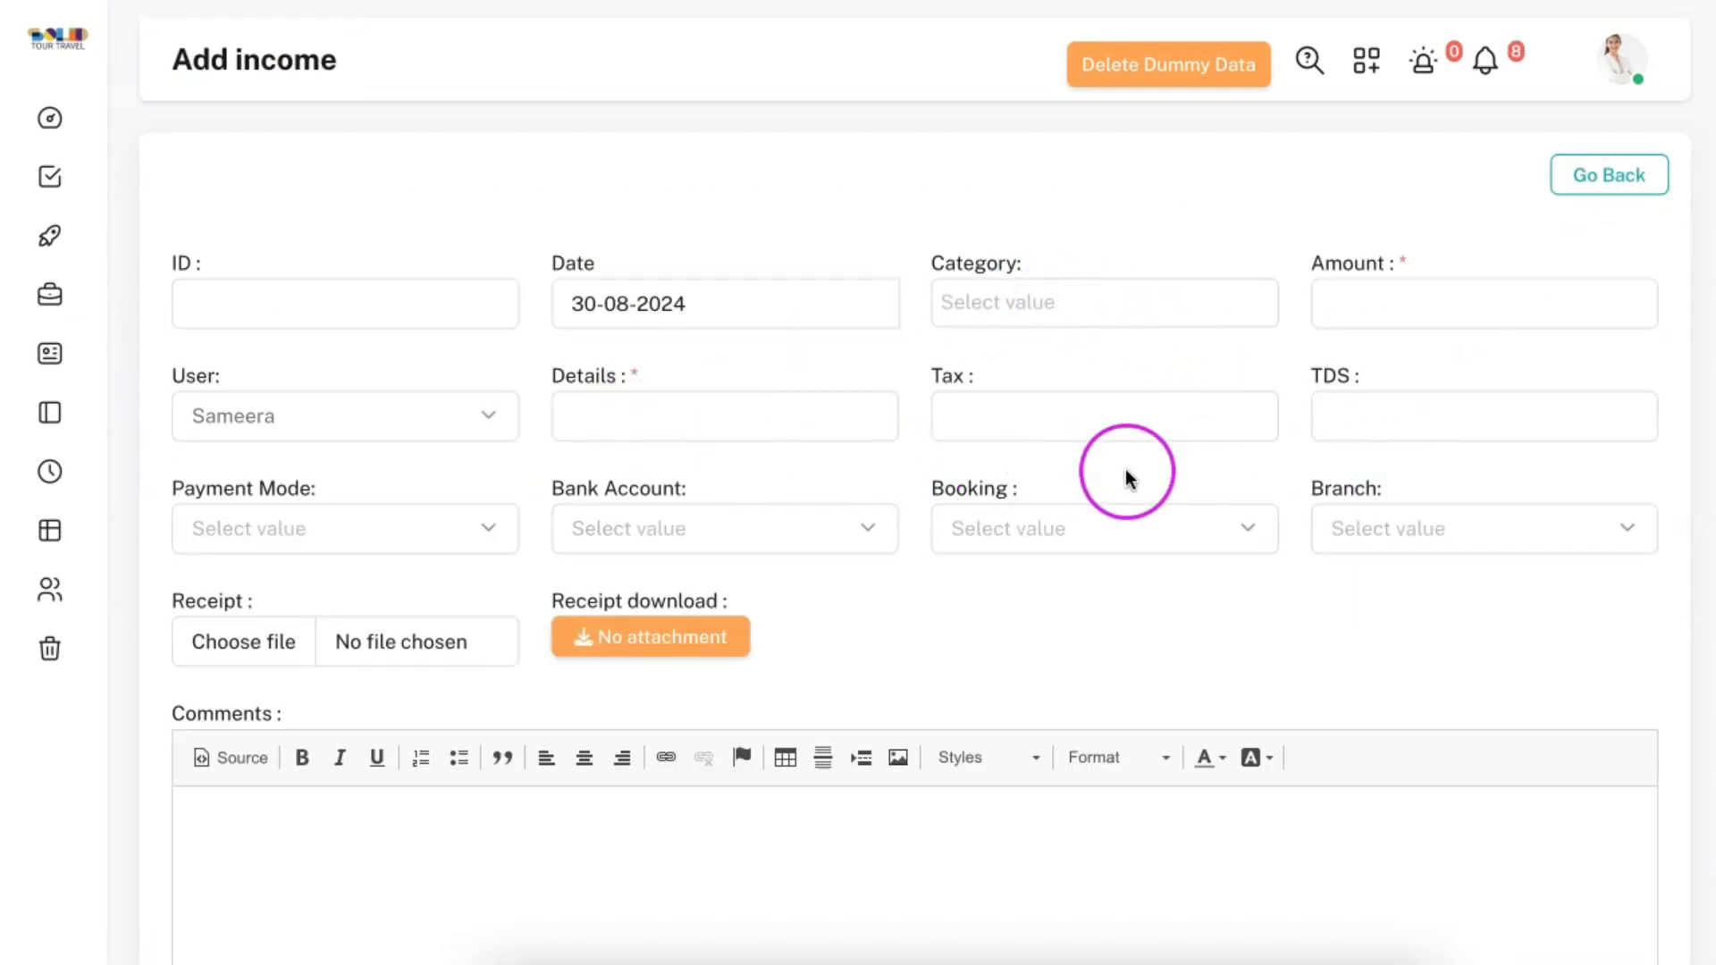
- Open the Reports page and look through the report categories from Lead Reports to User Reports
click(122, 527)
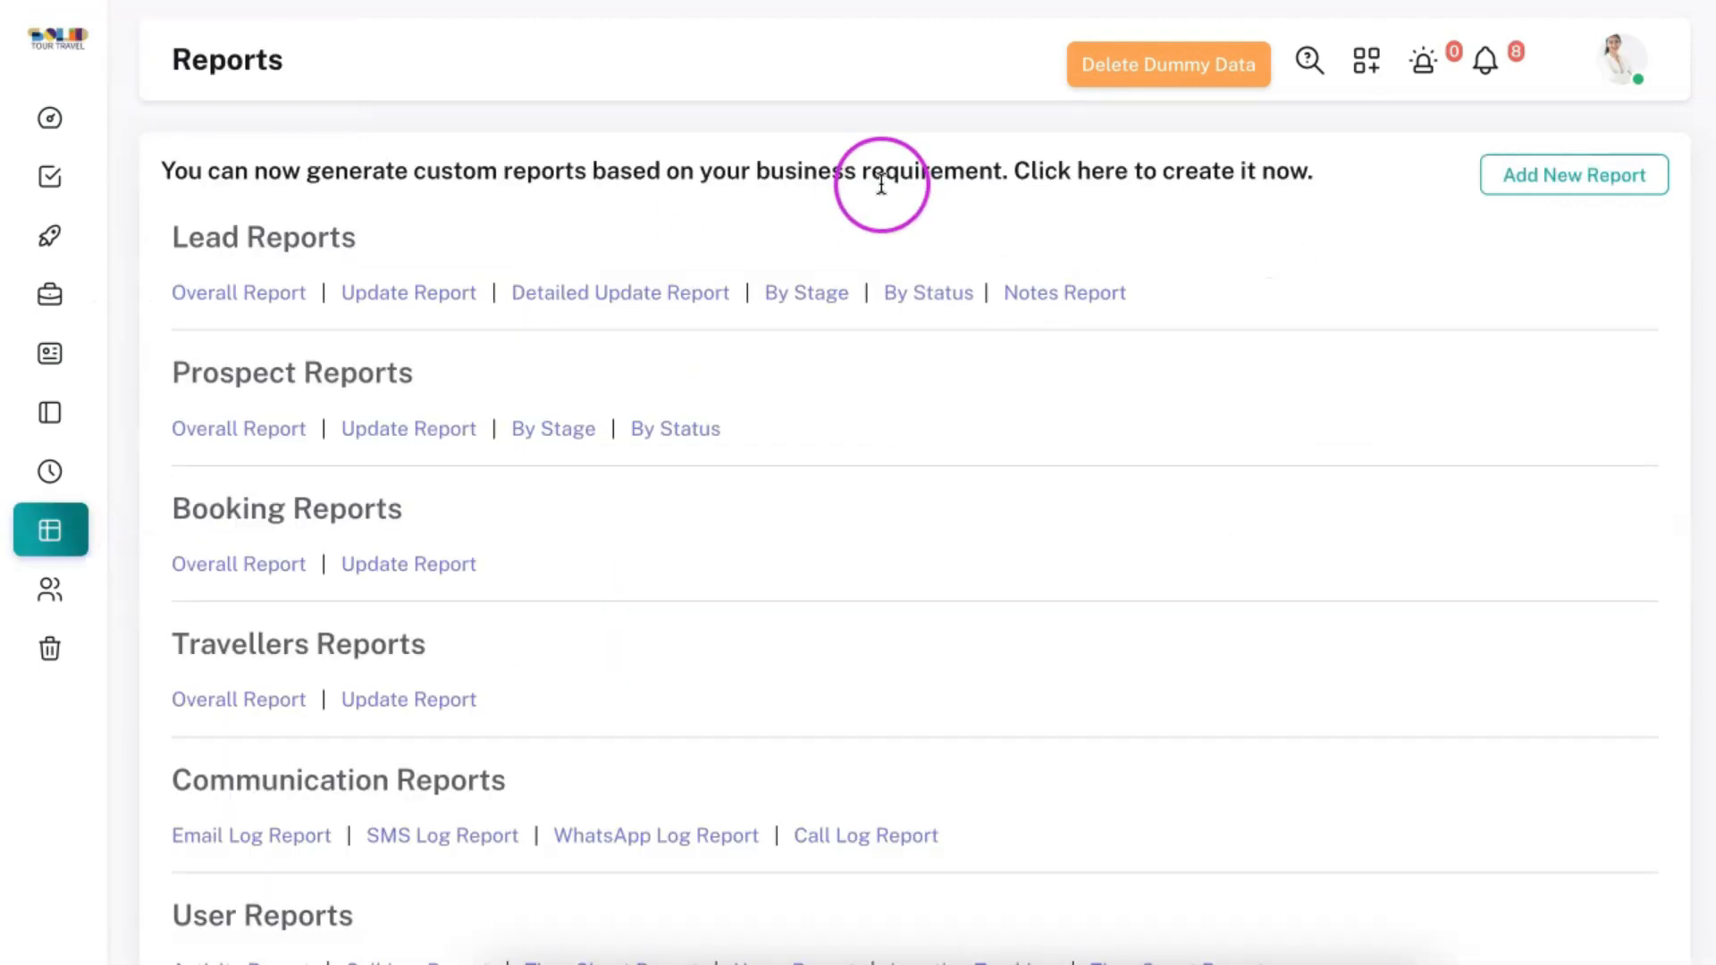
scroll(836, 380, down, 3)
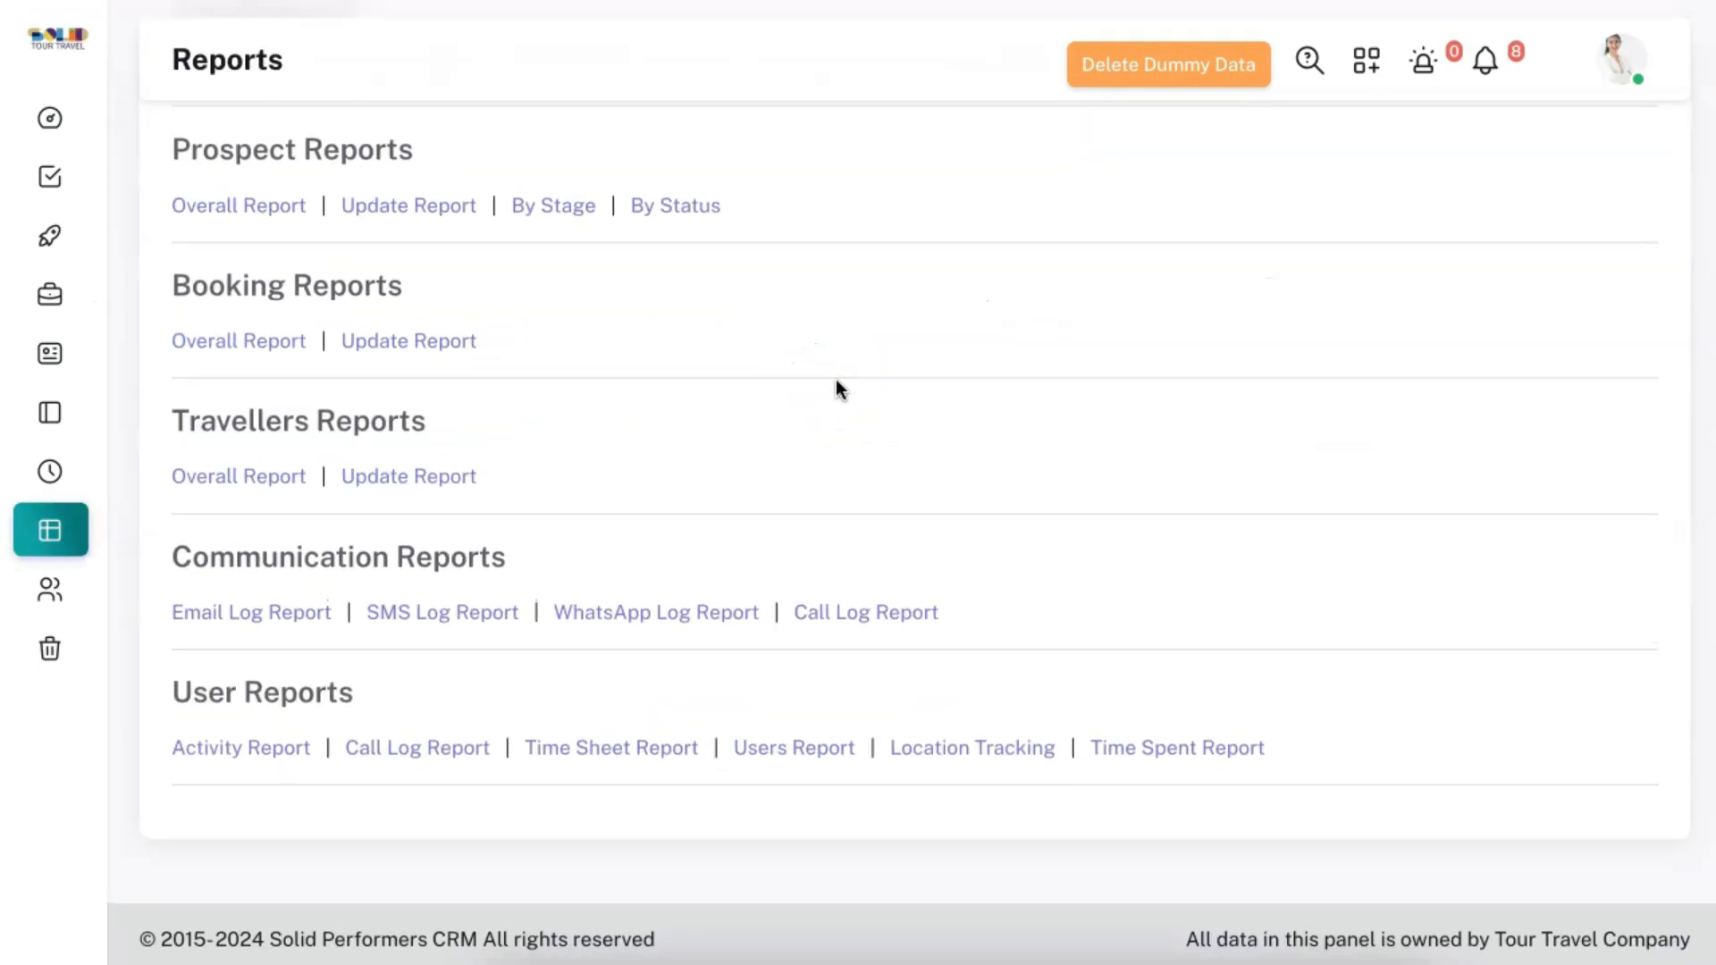
scroll(831, 397, up, 3)
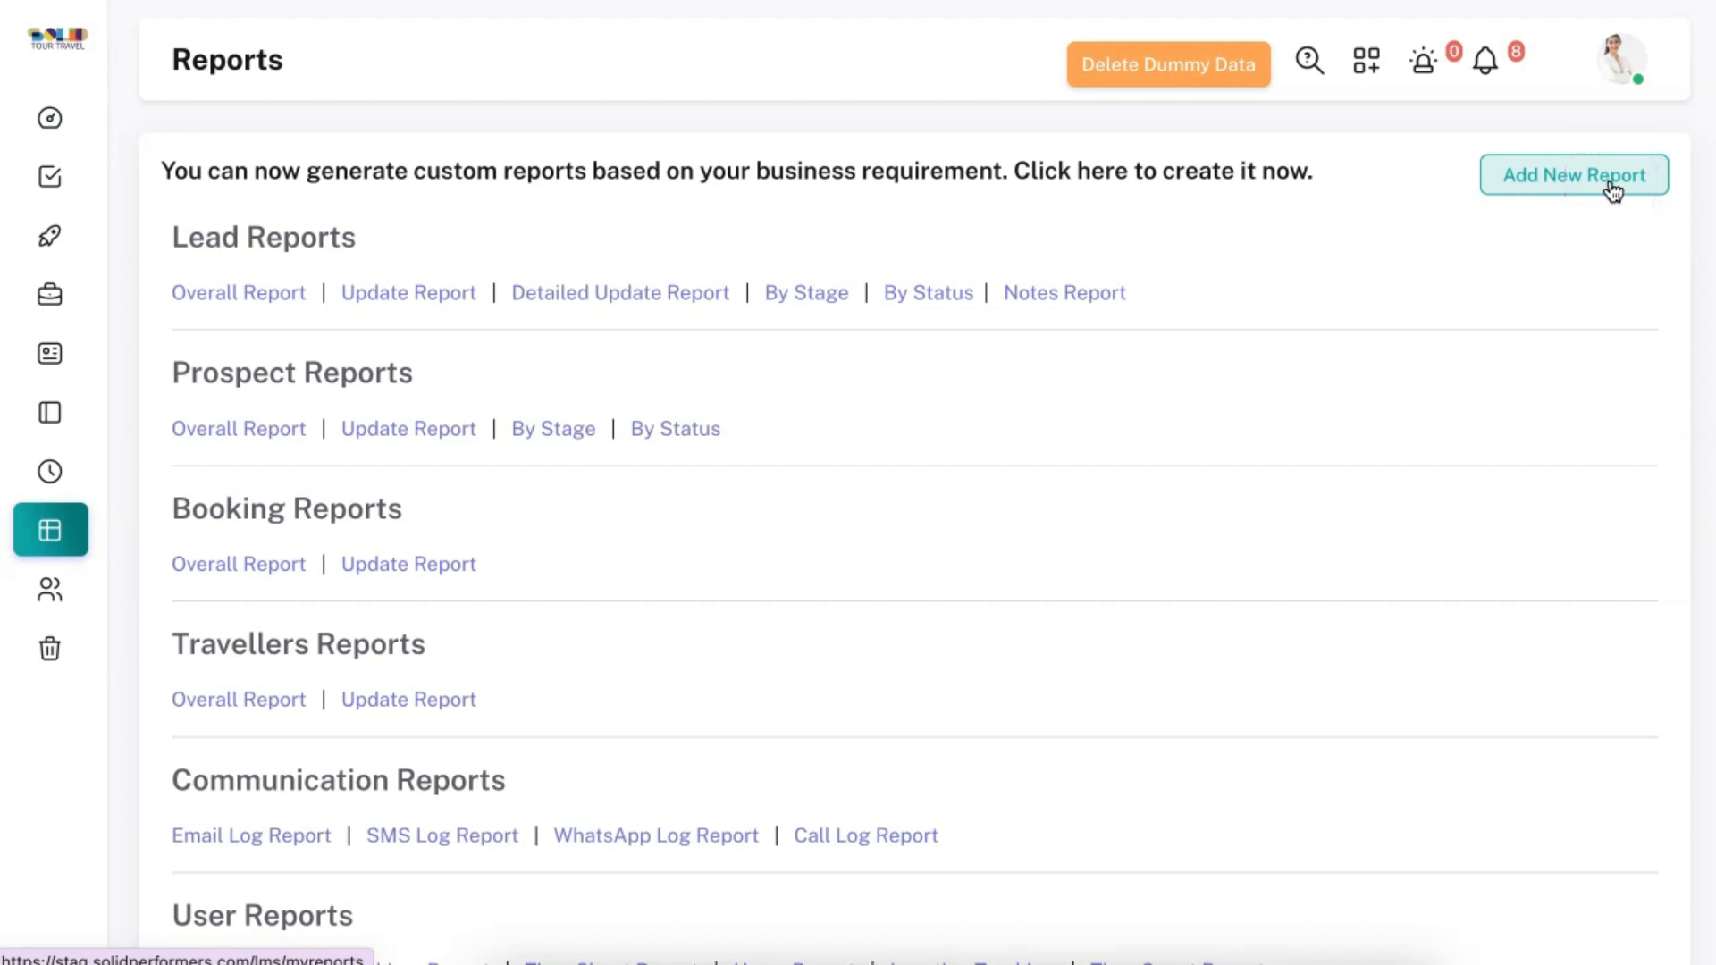
- Open the user list and look over each user's role and reporting line
click(105, 591)
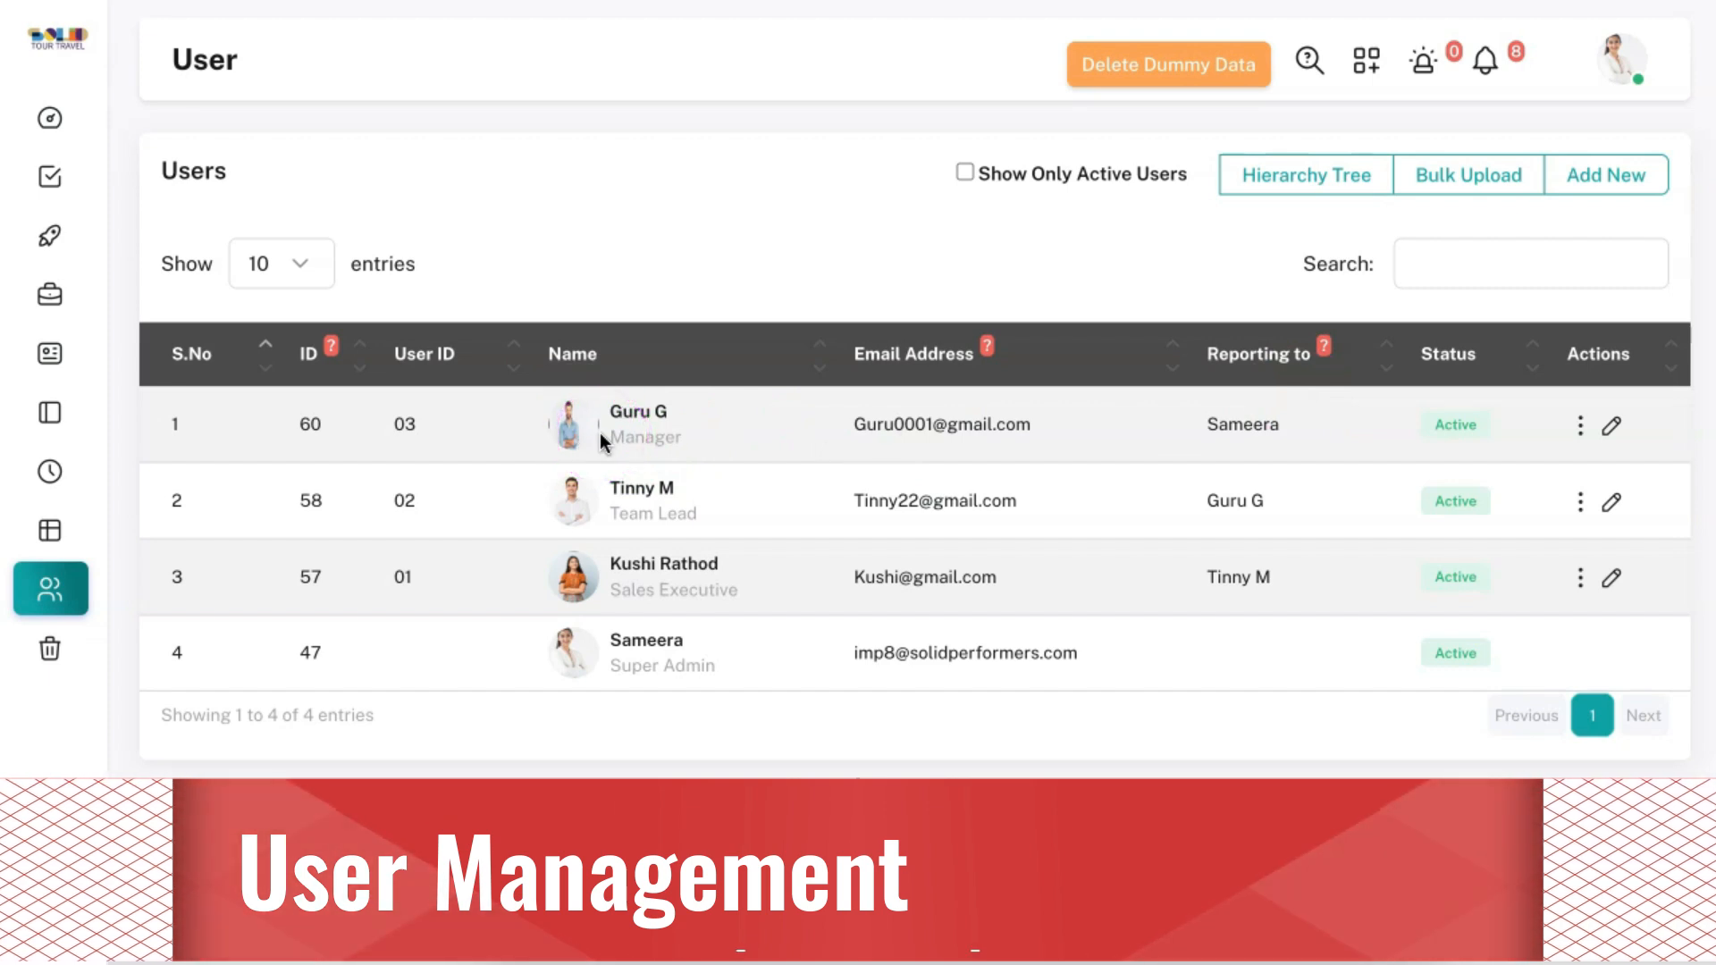
click(96, 223)
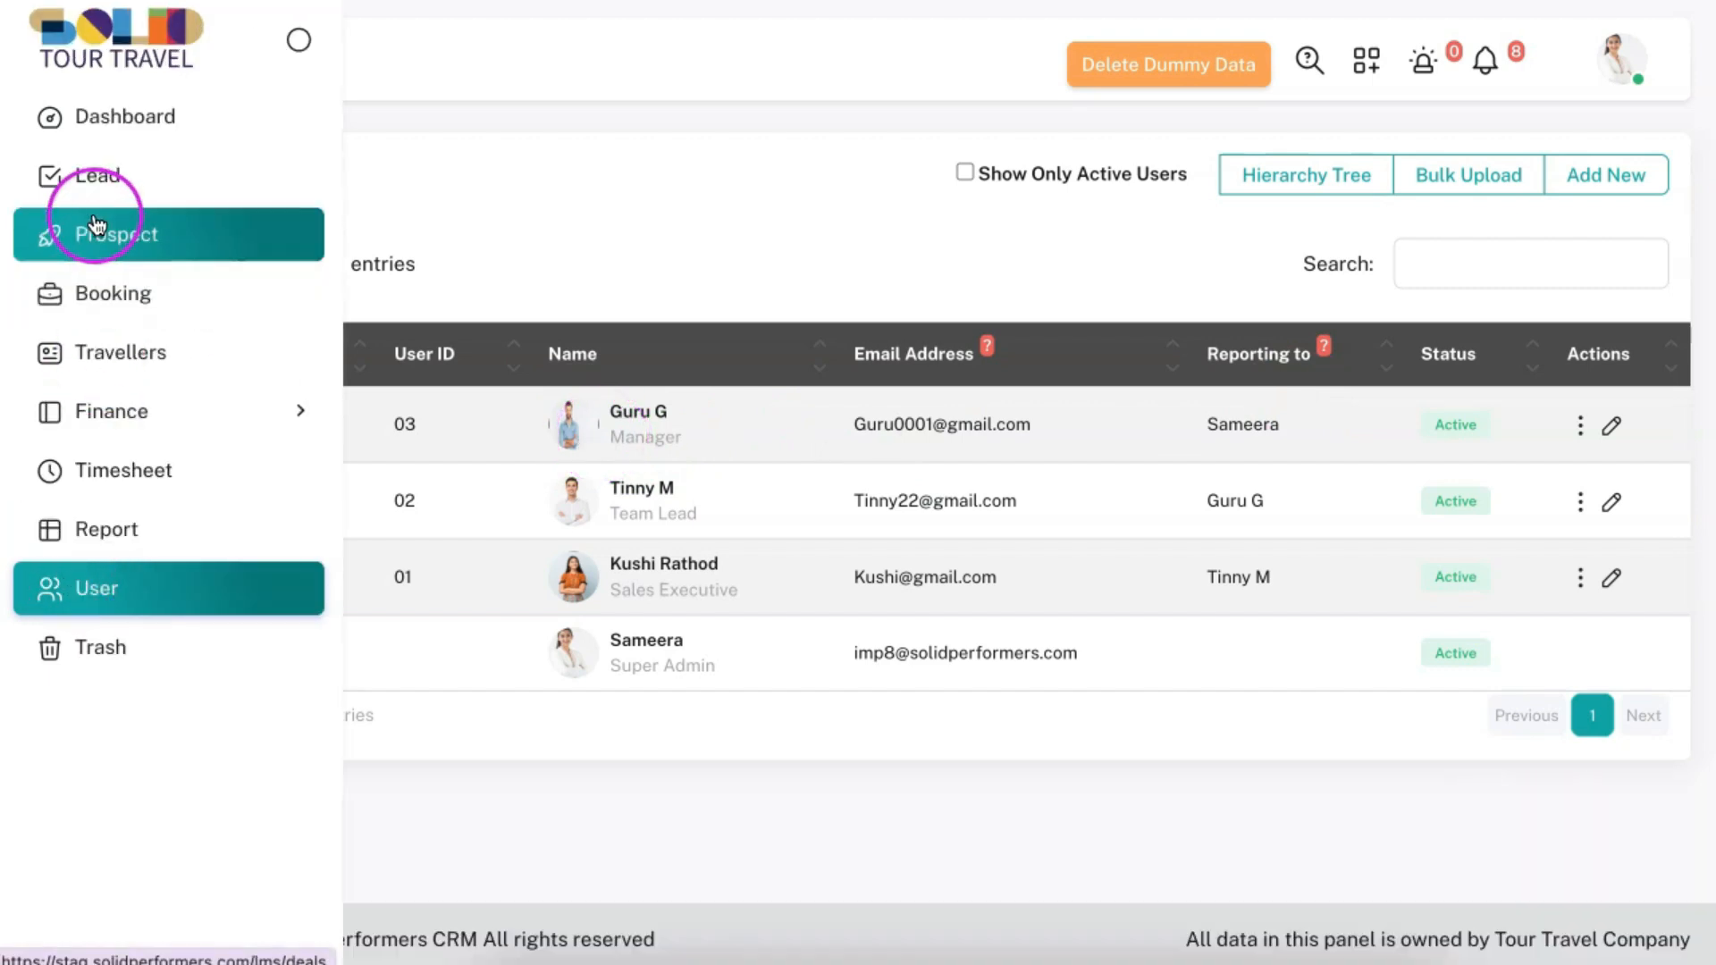